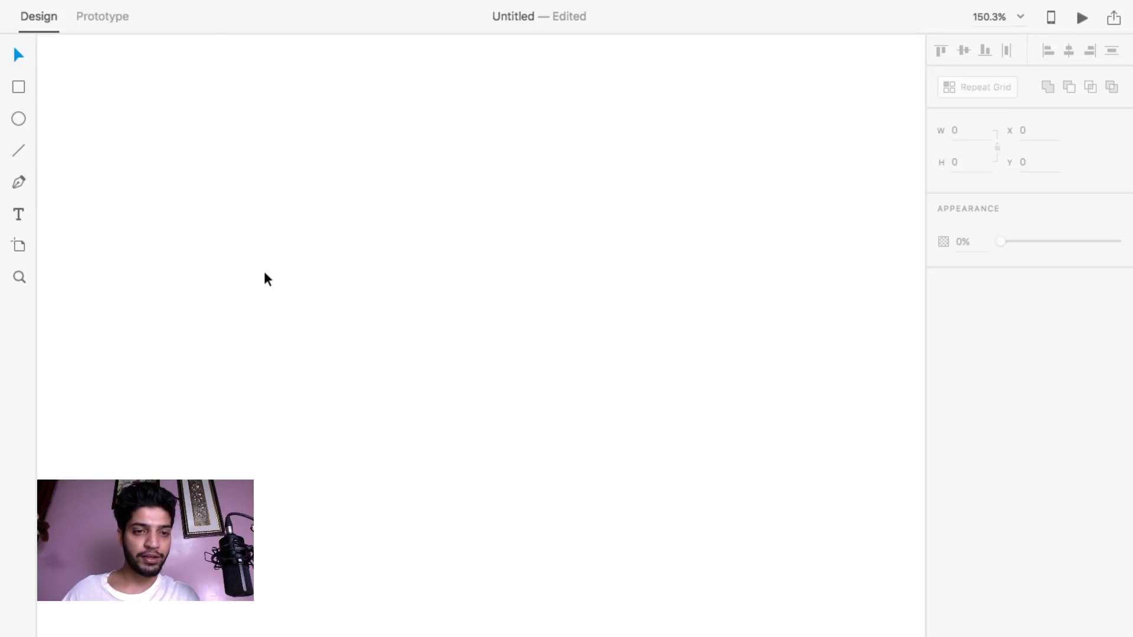
Place a text insertion point on the artboard, slightly left of centre.
left_click(308, 314)
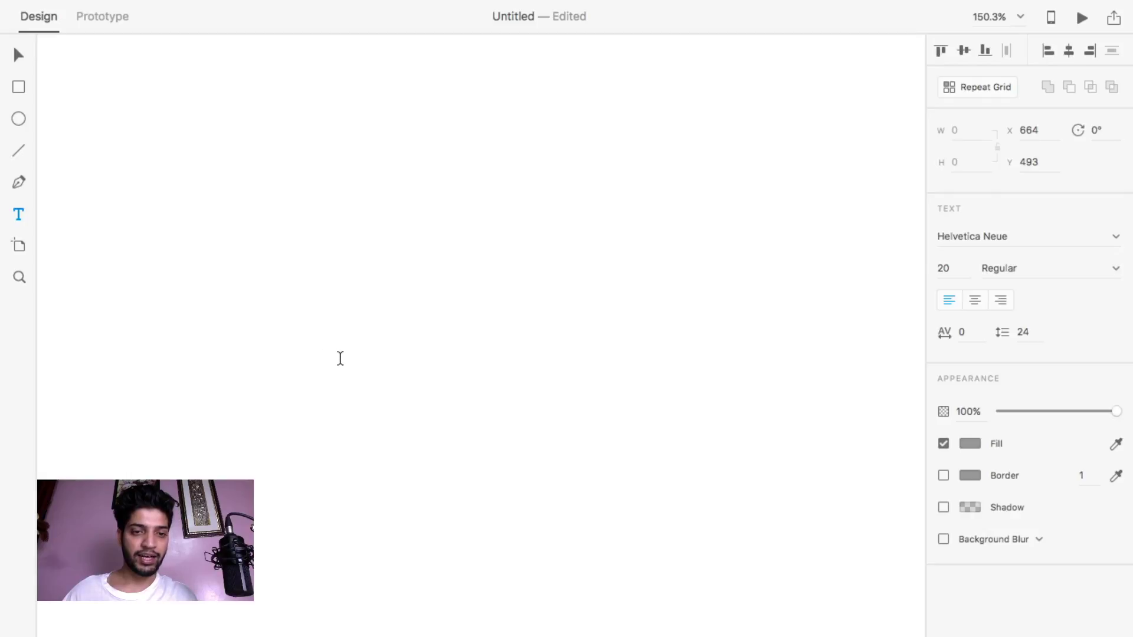
Type the two lines 'hello world' and 'adobe xd here', then leave text editing.
type("hello ")
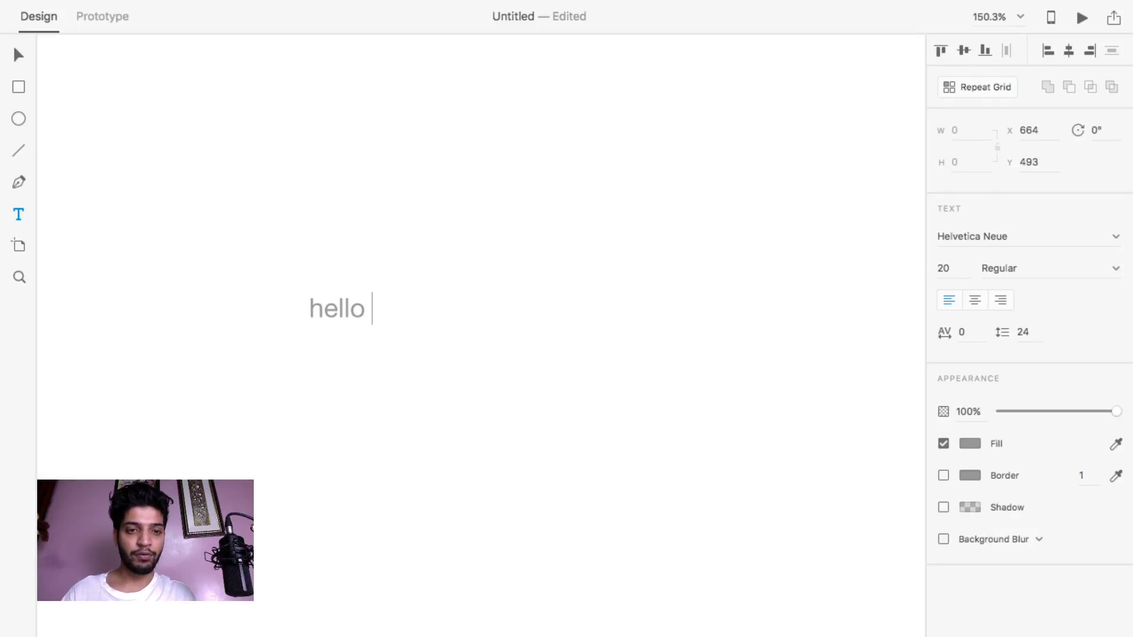
type("world ")
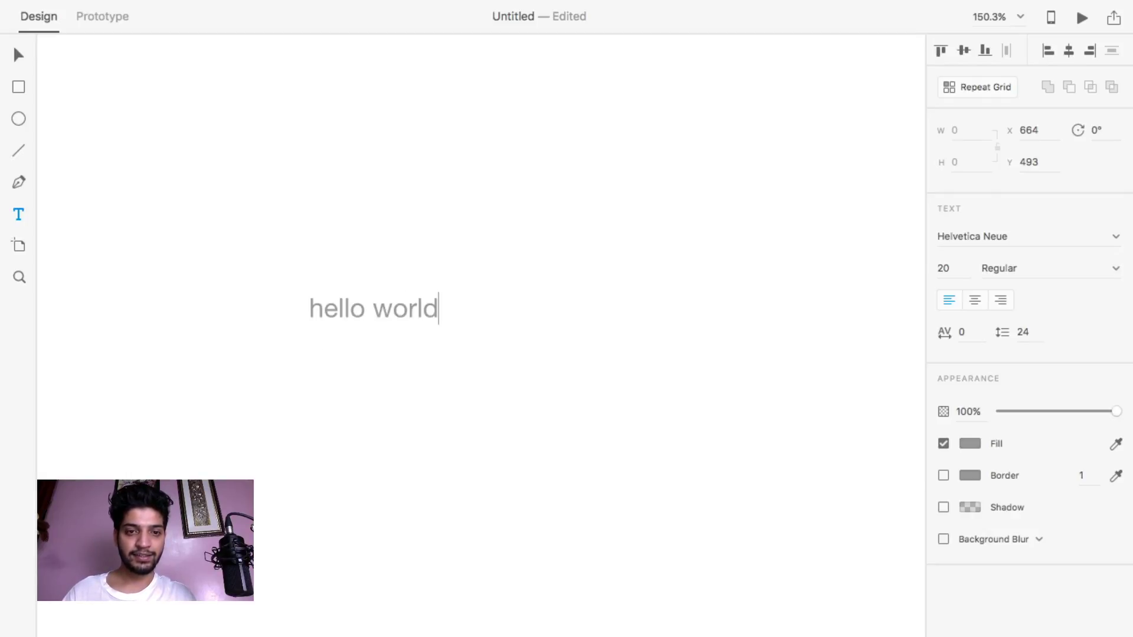
type("adobe xd")
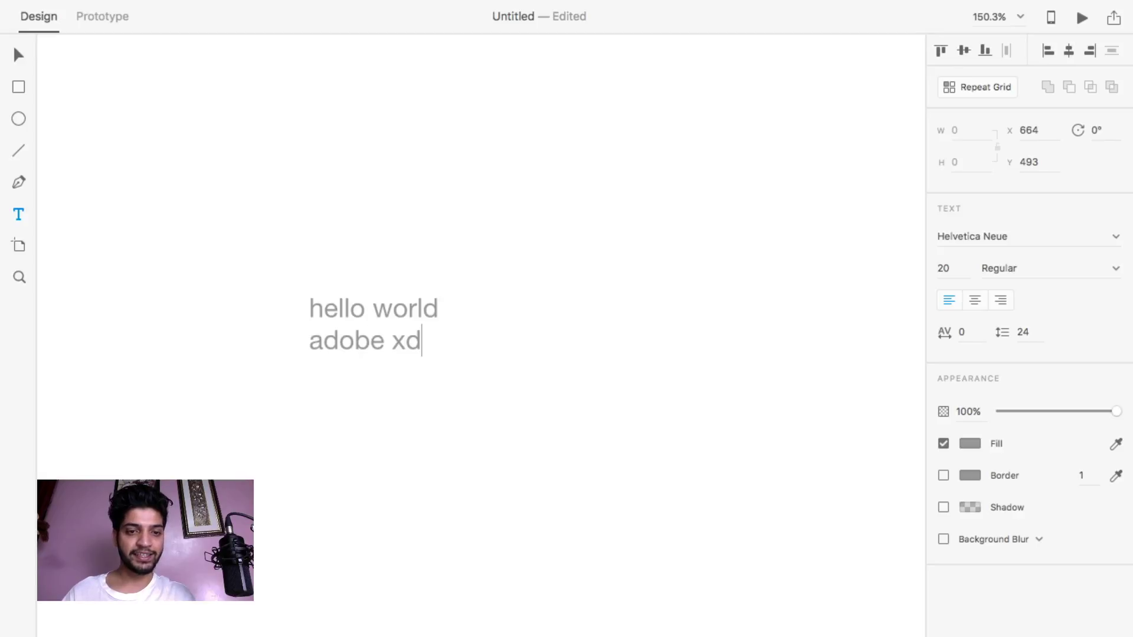
type(" here")
key("Escape")
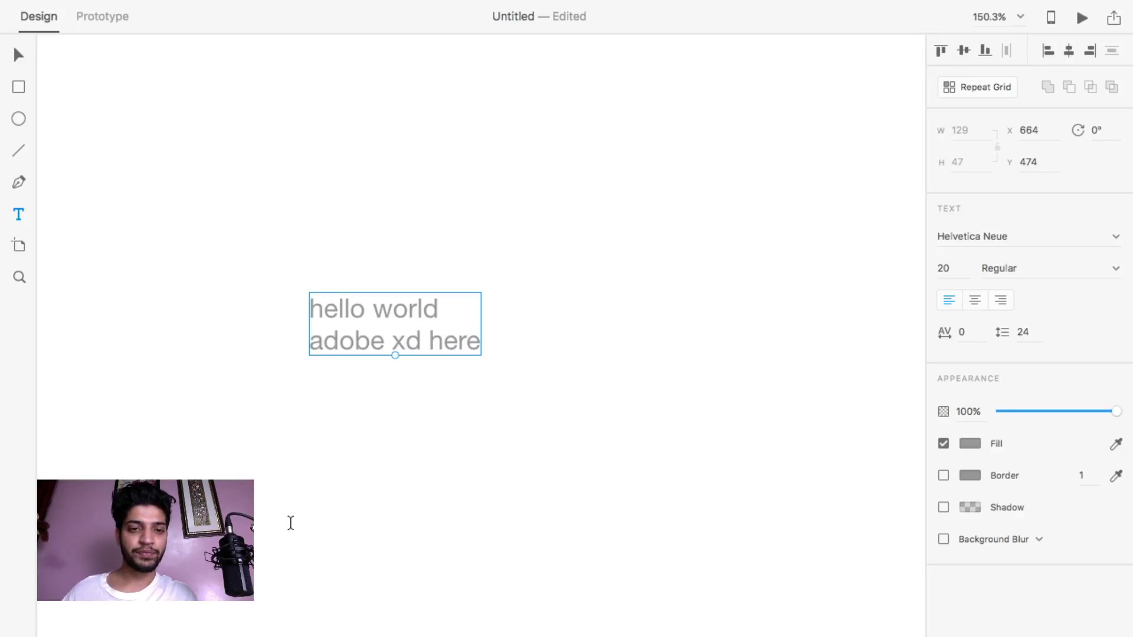
left_click(19, 54)
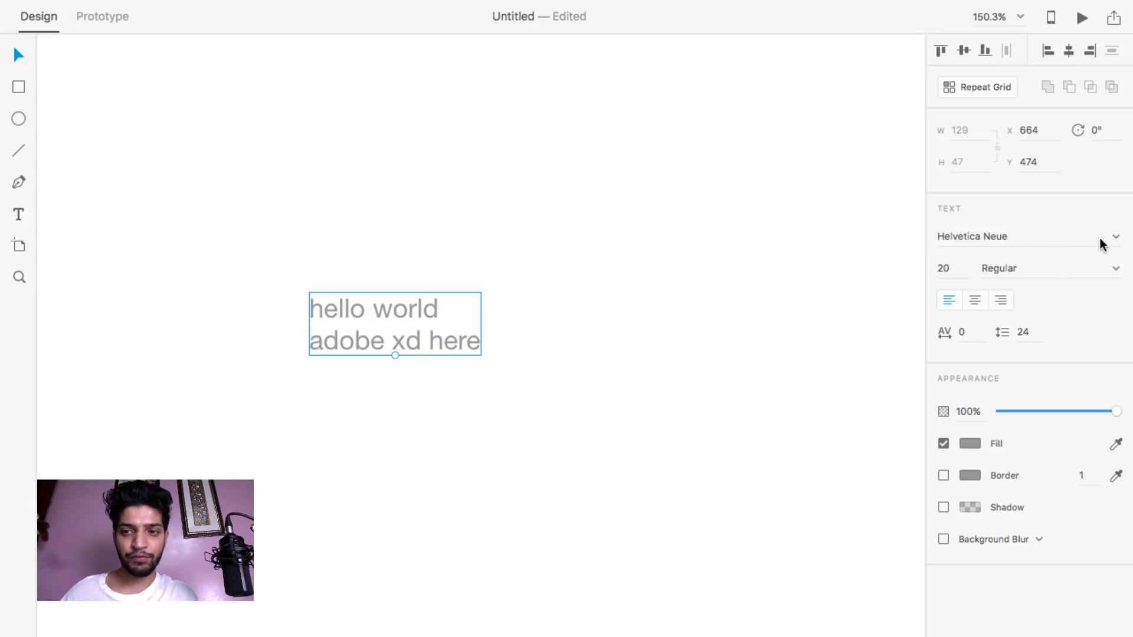
Set the text to Roboto at size 40, keeping the Regular weight.
left_click(1019, 241)
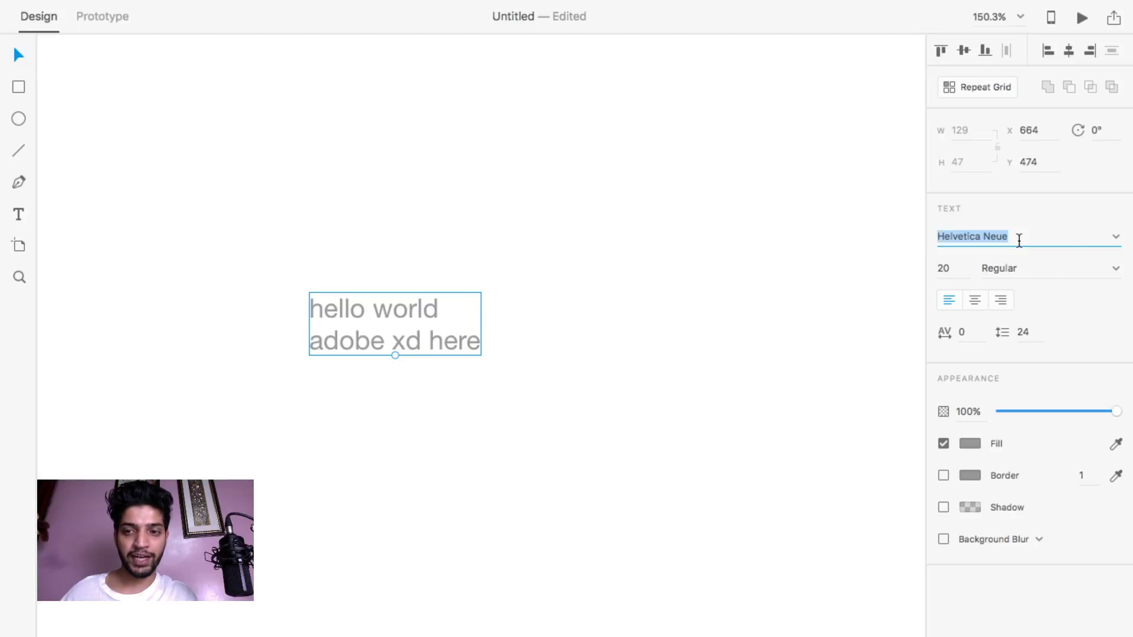
type("Roboto")
key("Return")
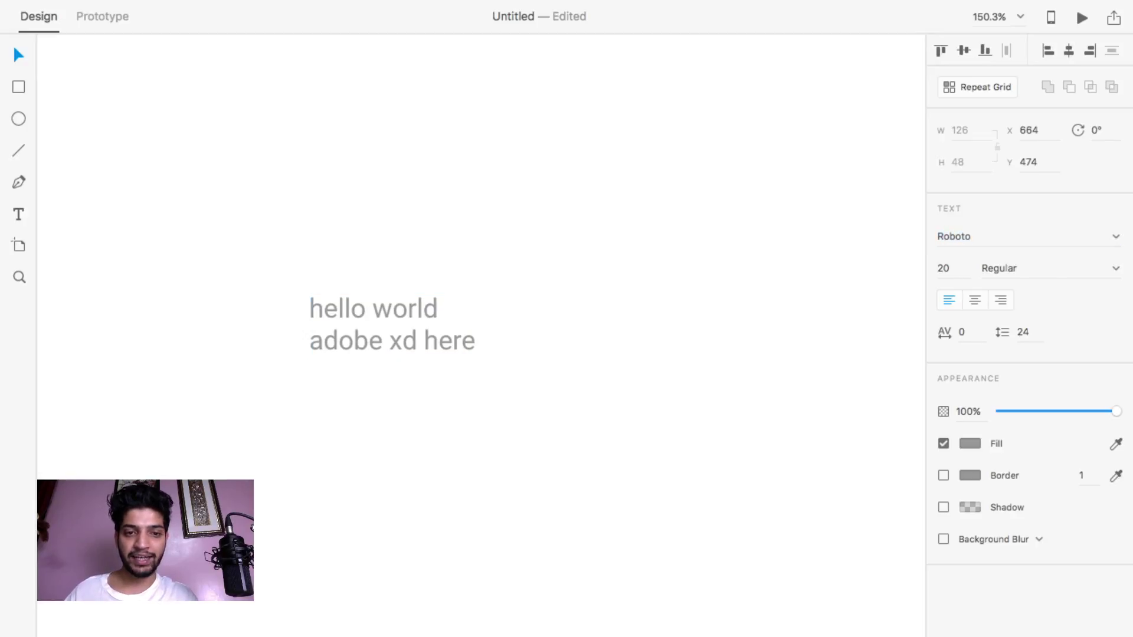
left_click(947, 267)
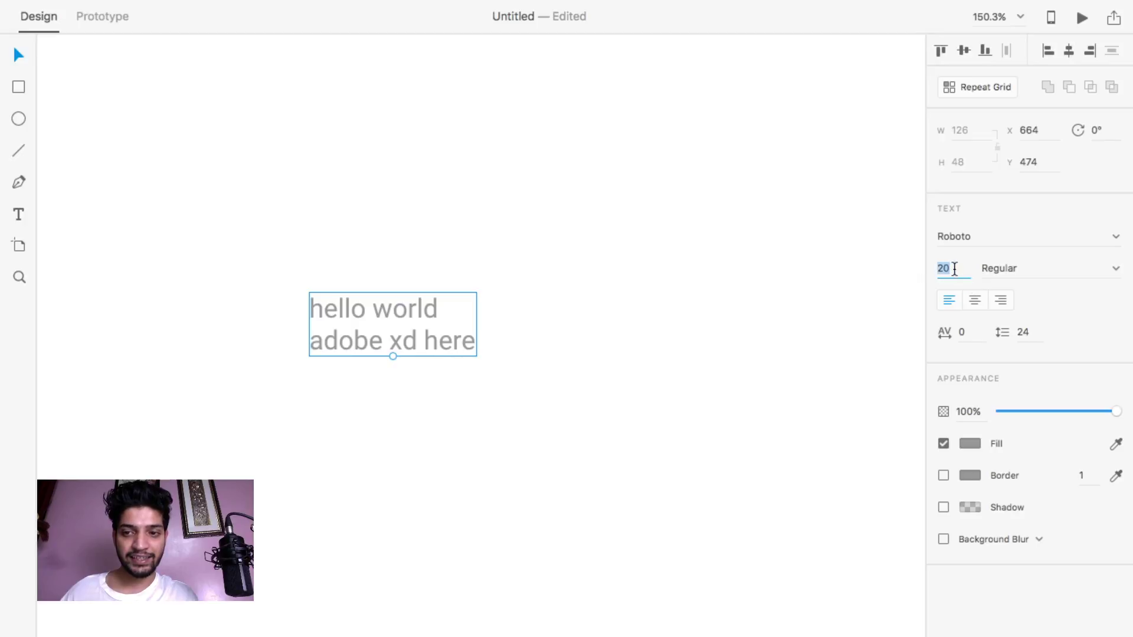
type("40")
key("Return")
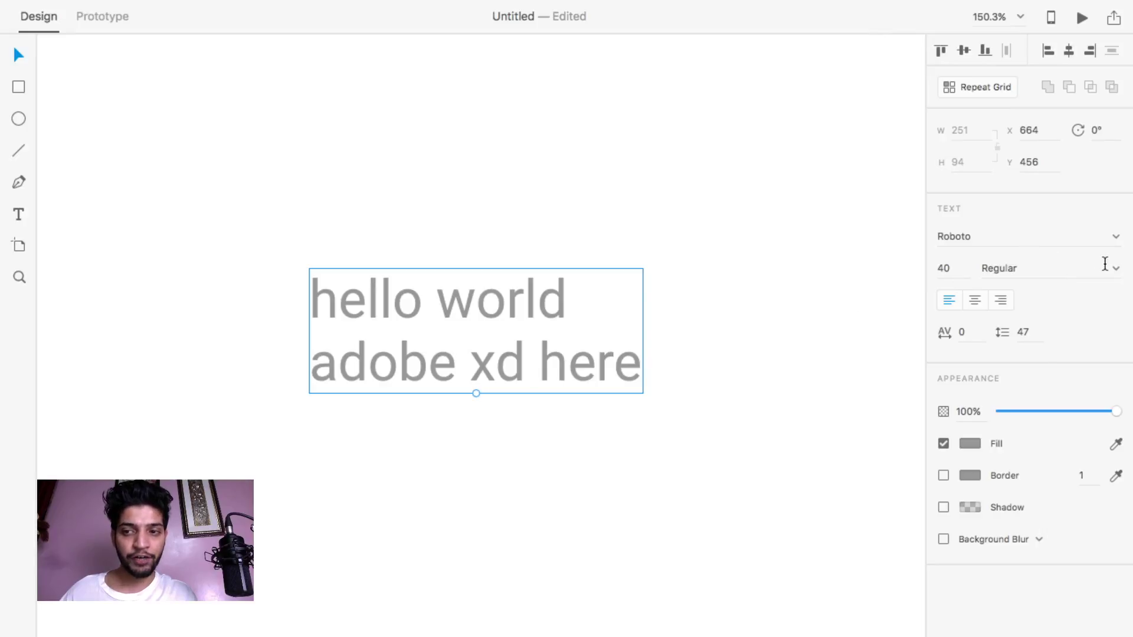
left_click(1117, 271)
left_click(1117, 270)
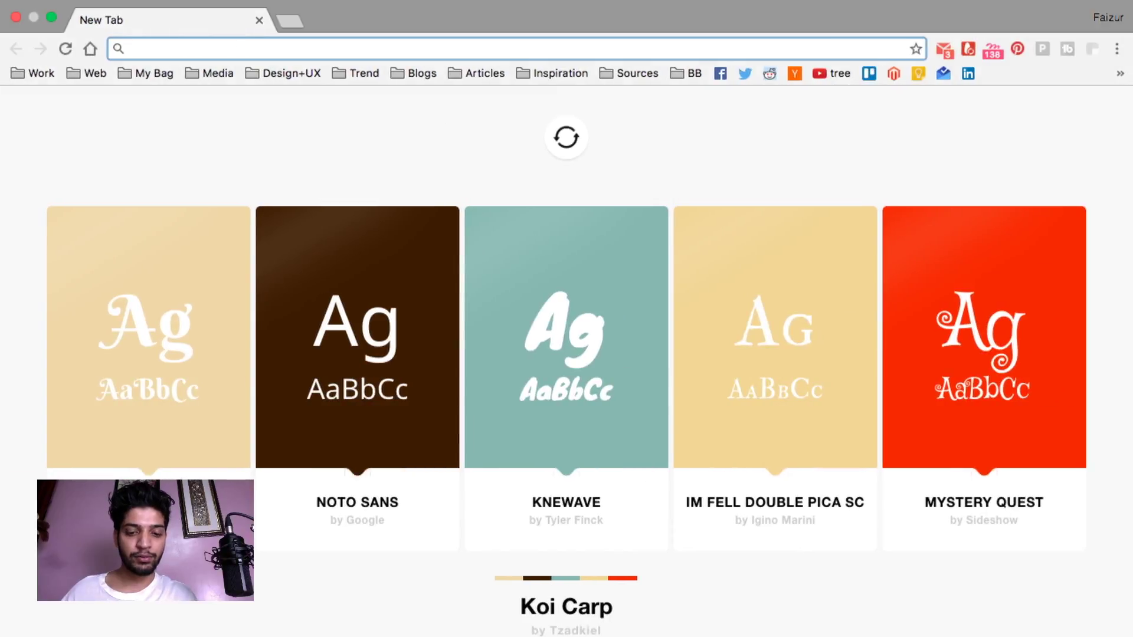
Search 'google font', browse the Open Sans specimen's styles, then return to Adobe XD.
type("google font")
key("Return")
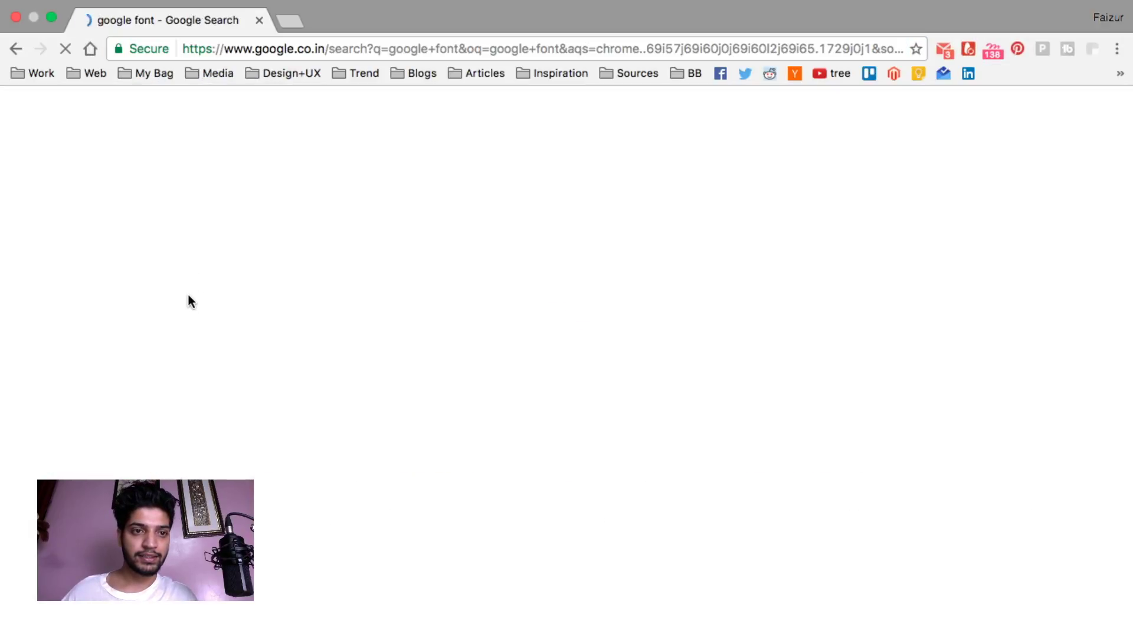
left_click(219, 340)
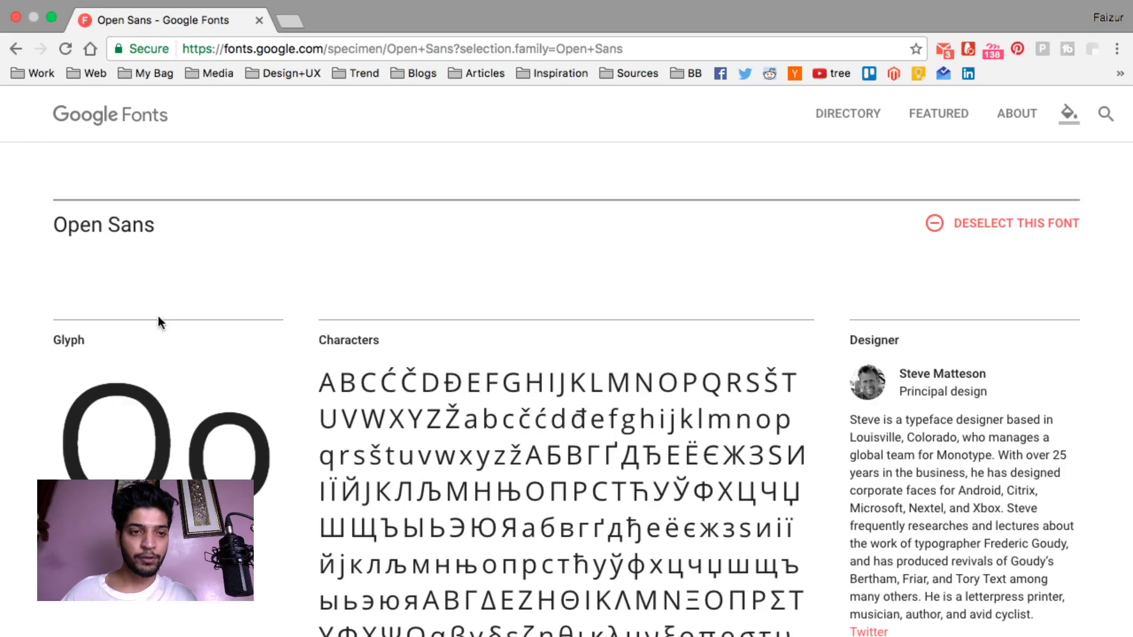
scroll(278, 390, "down", 10)
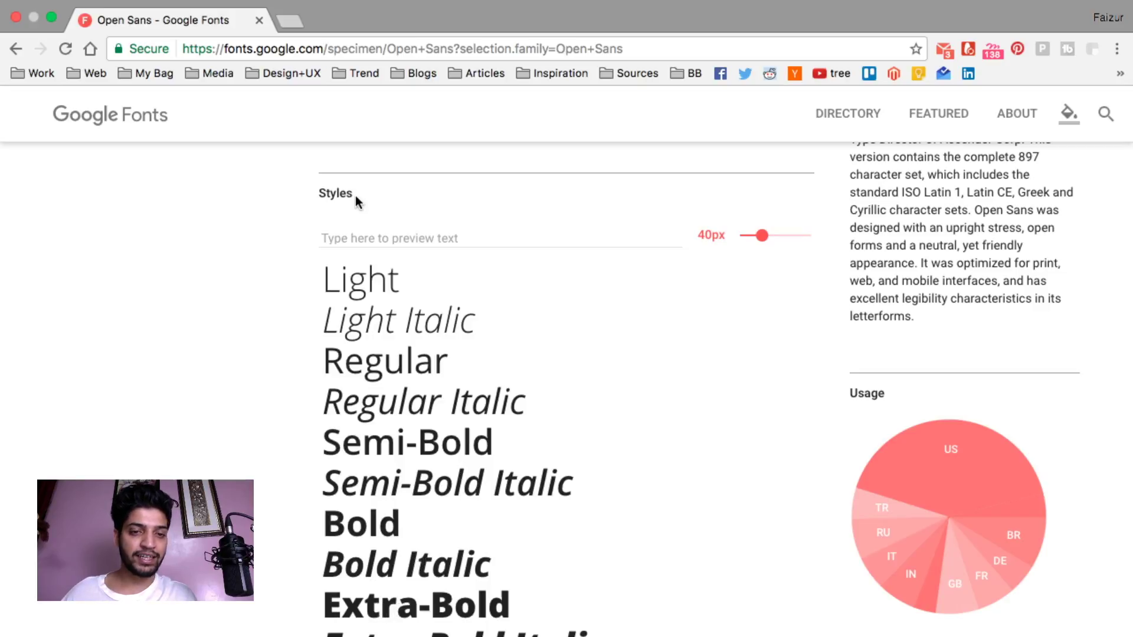
key("ctrl+Left")
Try Thin and Regular weights, then settle on Roboto Medium for the text.
left_click(1115, 269)
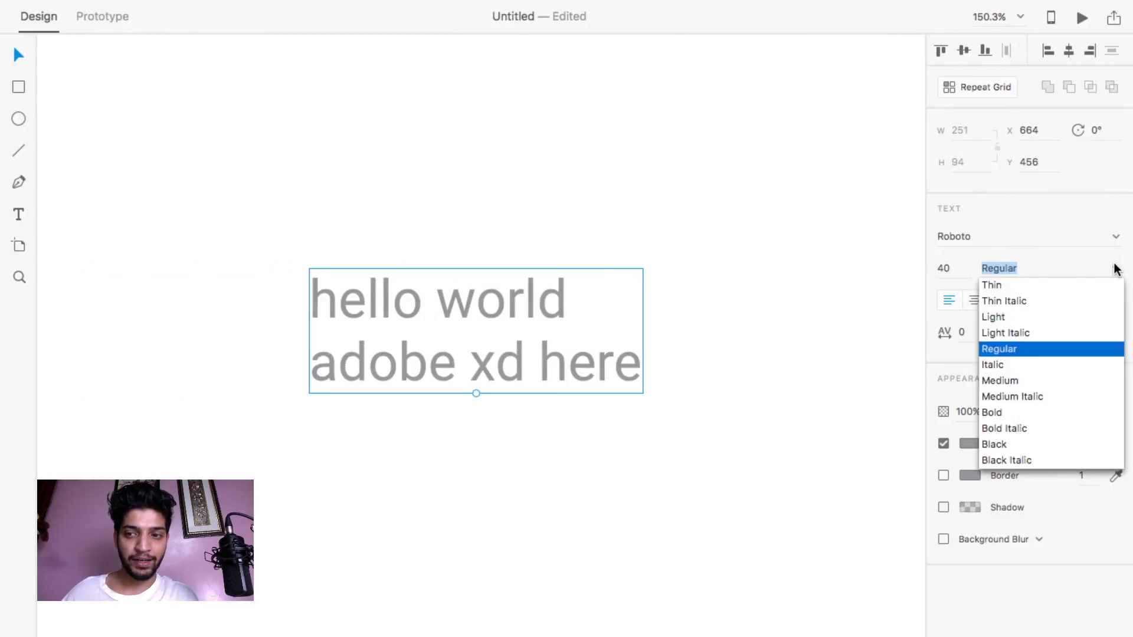
left_click(1008, 286)
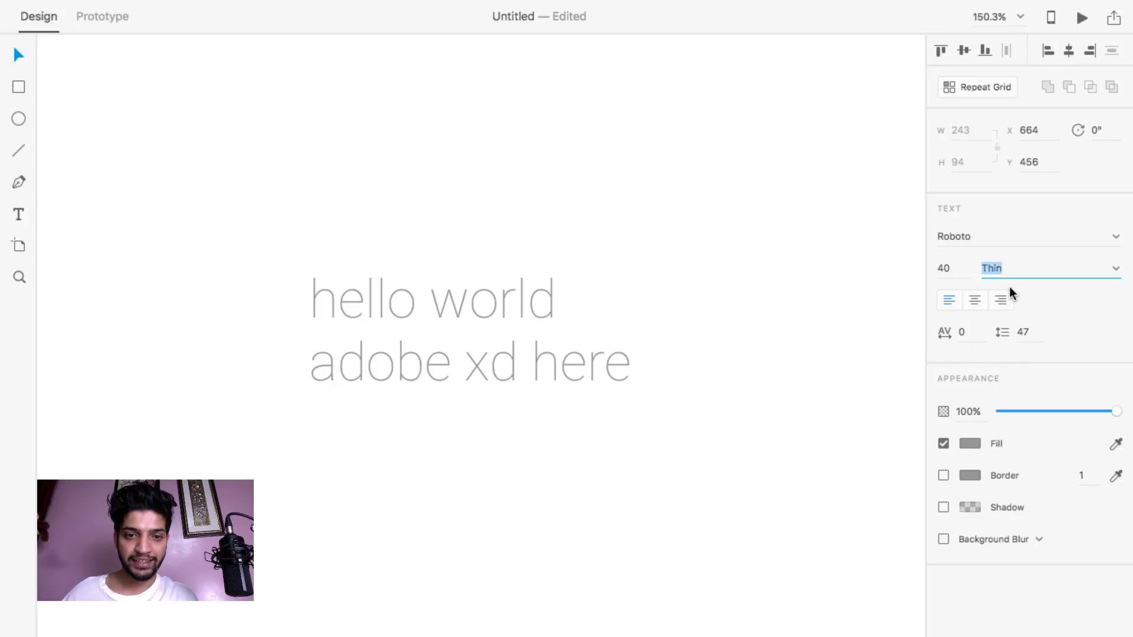
left_click(1115, 269)
left_click(1061, 348)
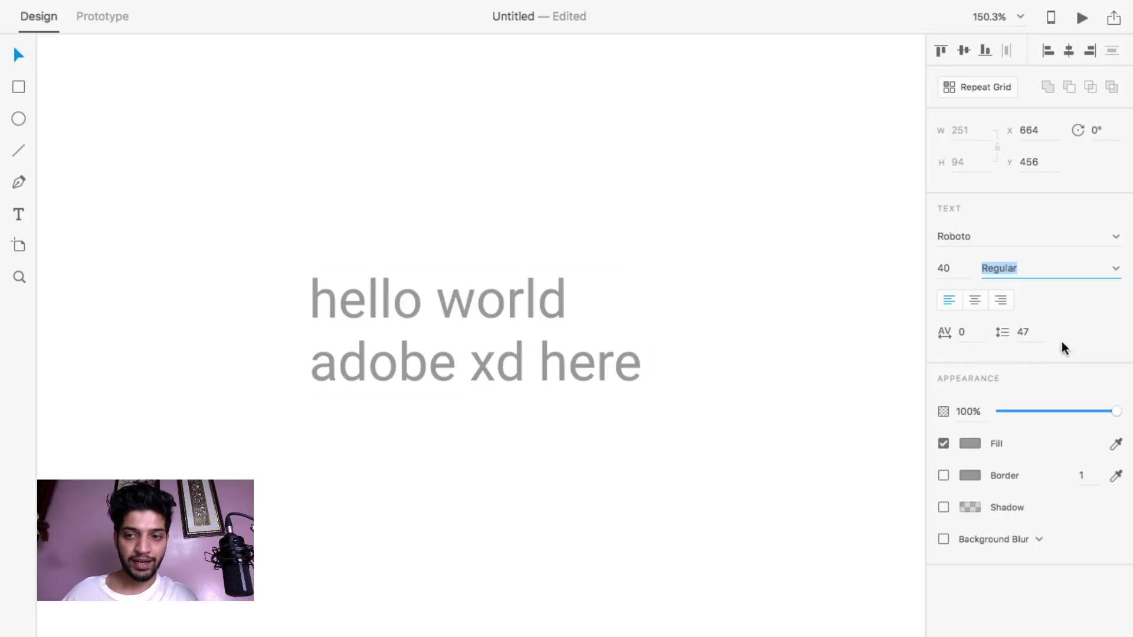
left_click(1117, 269)
left_click(1039, 382)
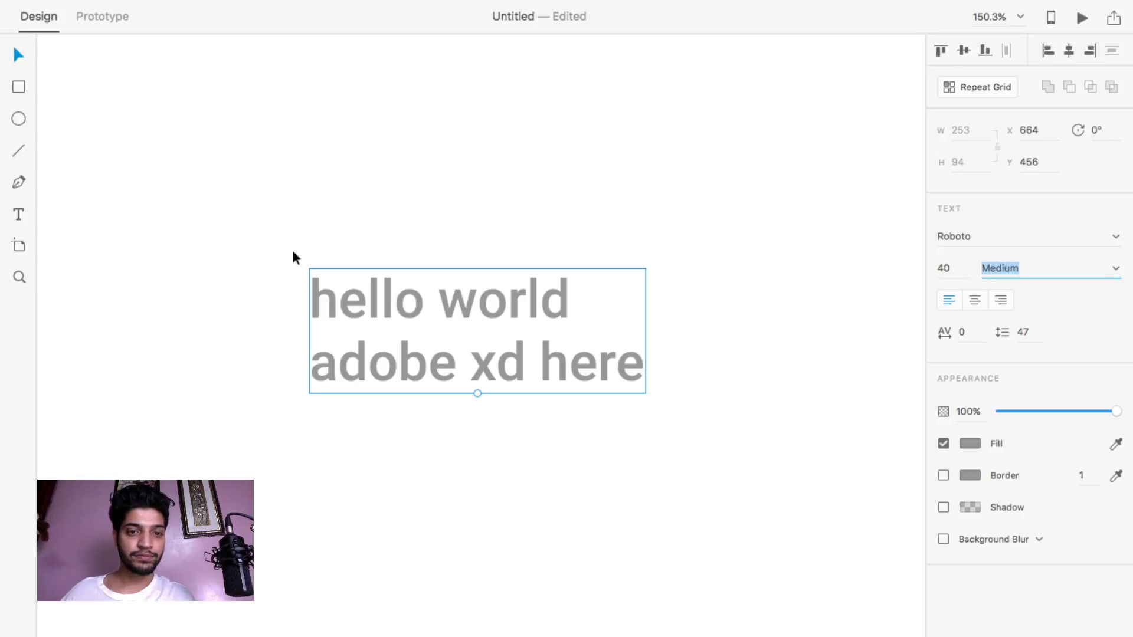
left_click(405, 324)
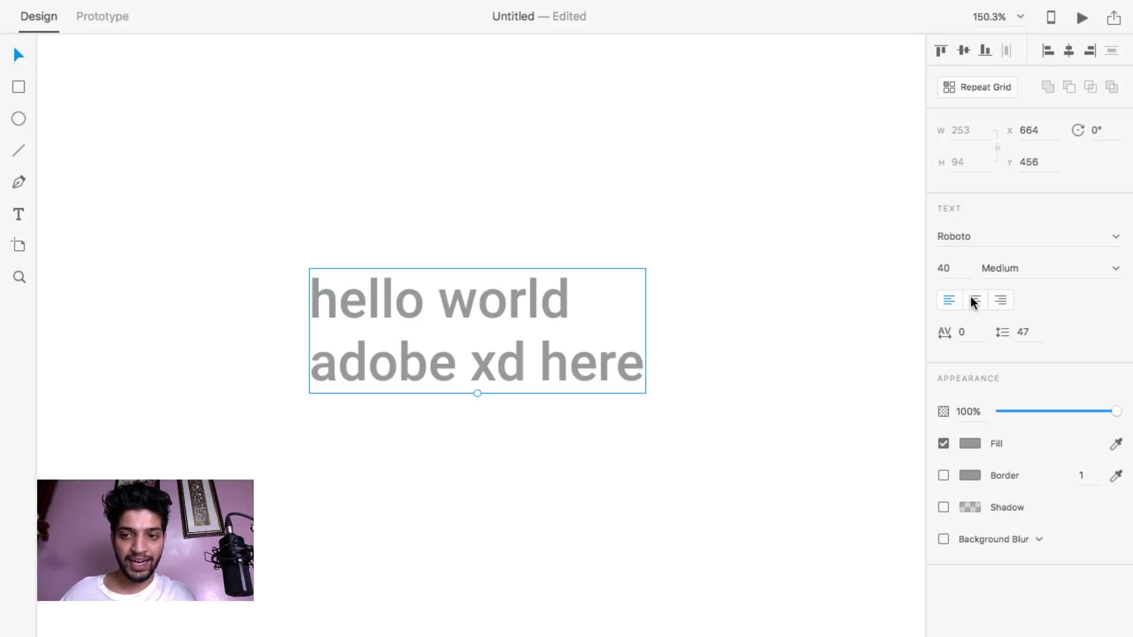
Try centre, right and left alignment, ending with right-aligned text.
left_click(974, 301)
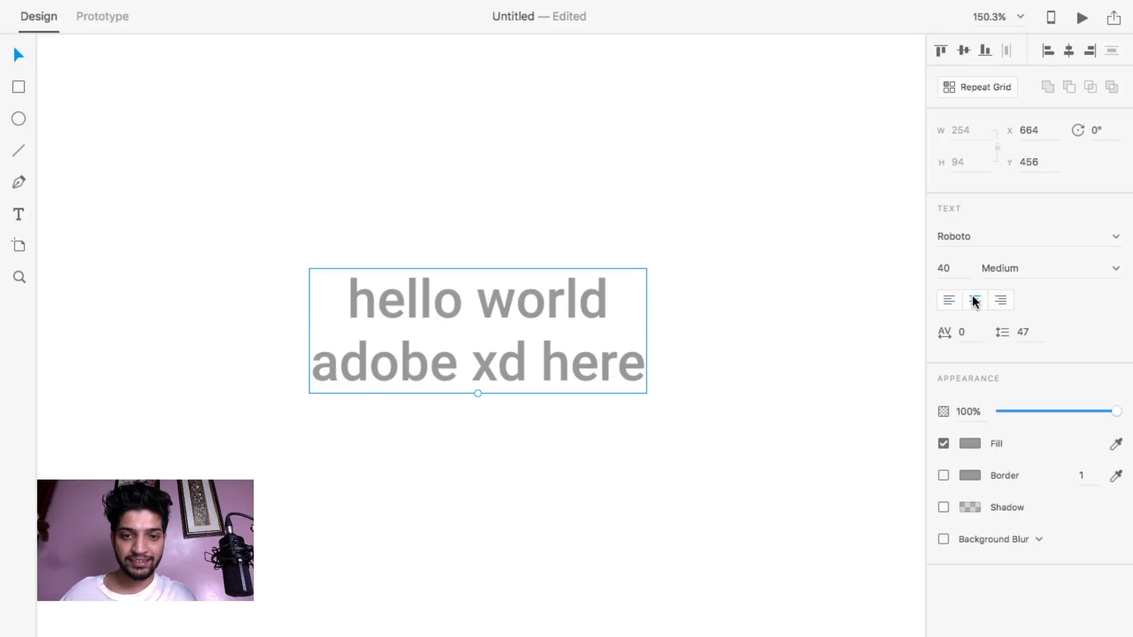
left_click(1006, 306)
left_click(972, 305)
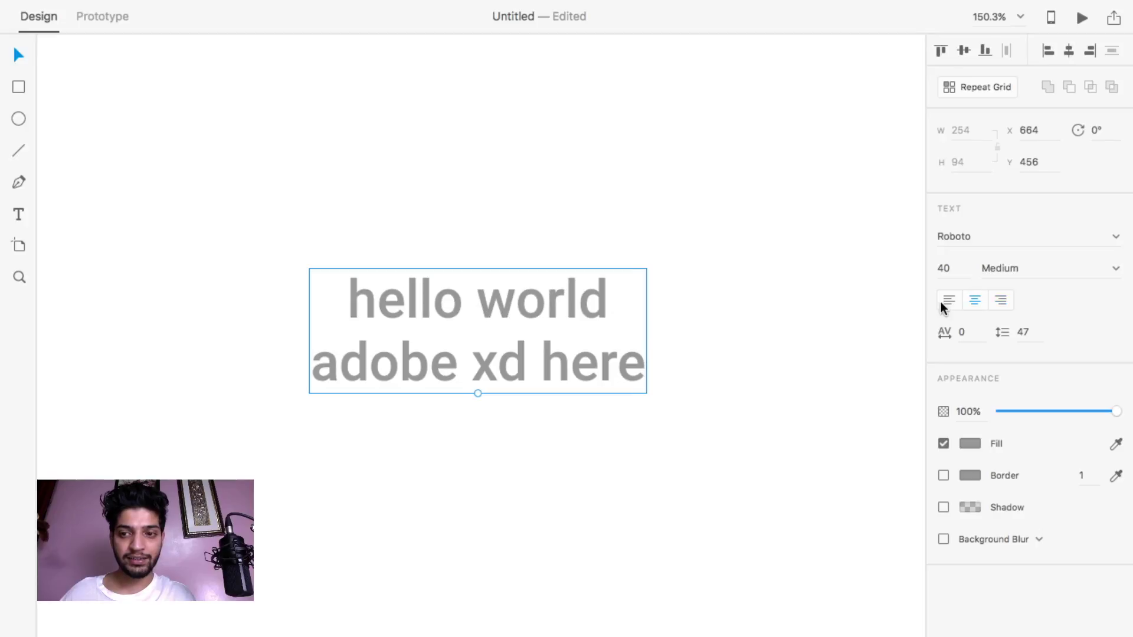
left_click(944, 305)
left_click(1000, 301)
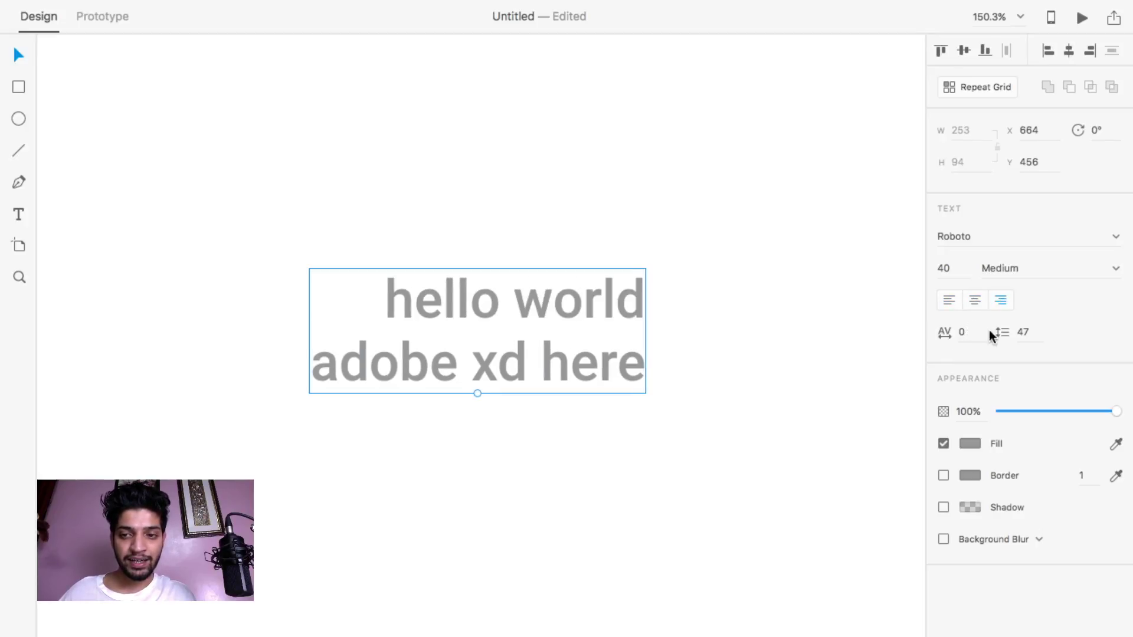
Set character spacing to 50 for the block and 200 for the 'hello world' line.
left_click(969, 333)
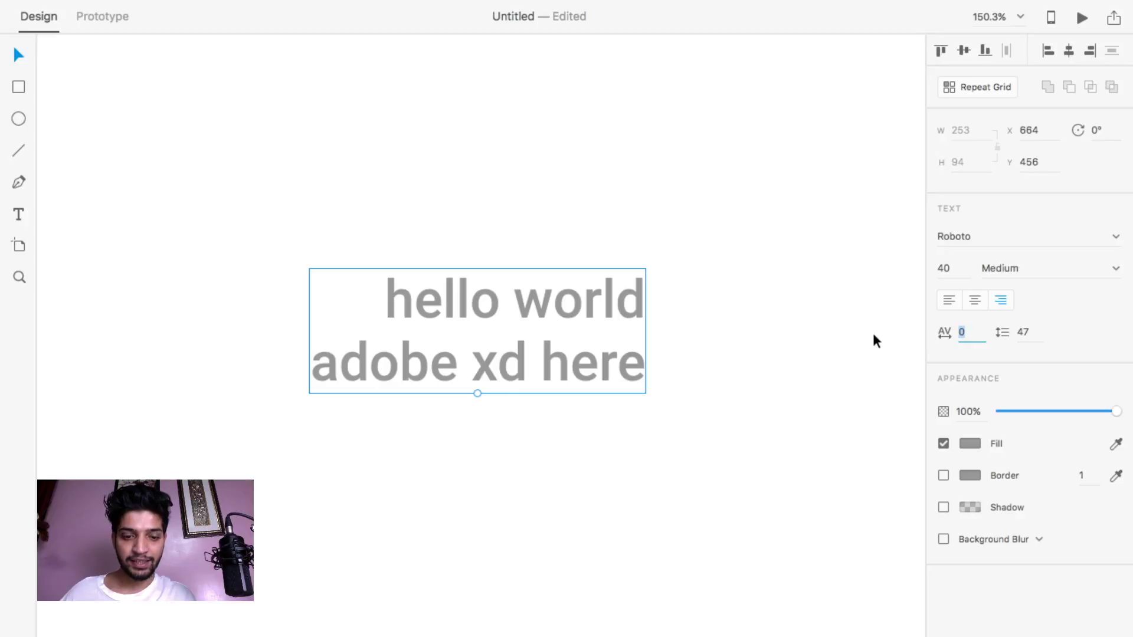
type("50")
key("Return")
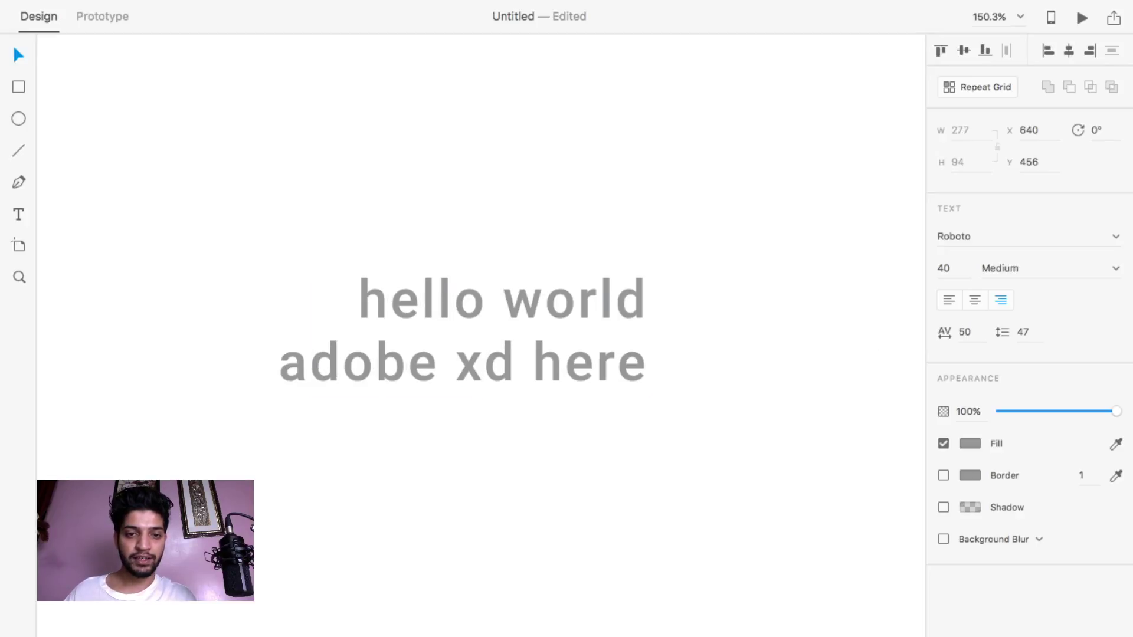
double_click(472, 299)
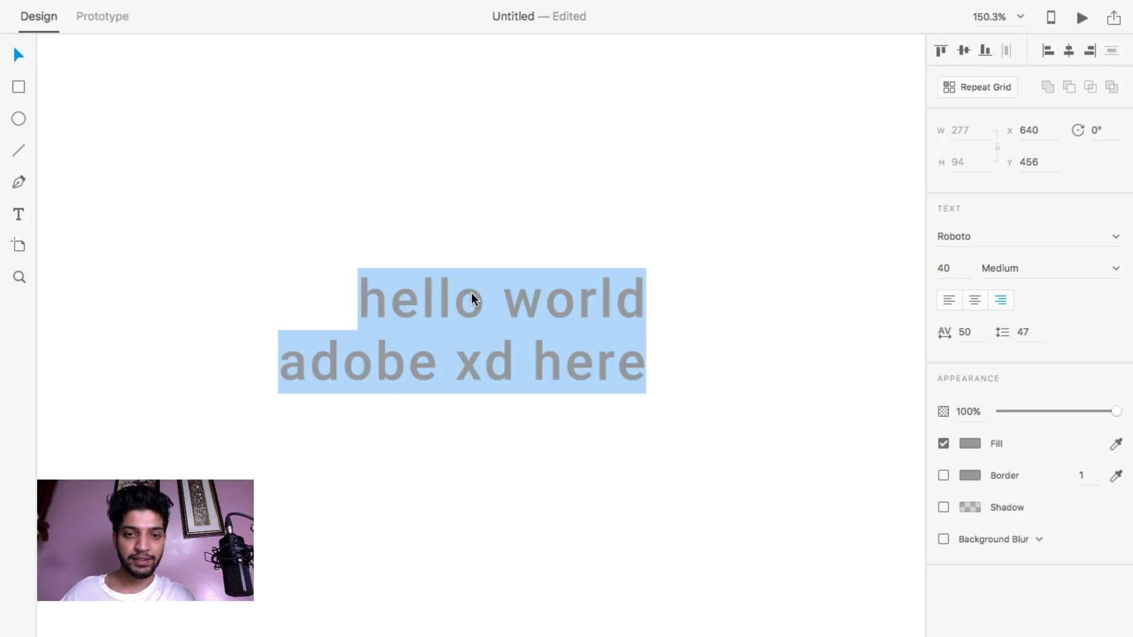
left_click(472, 300)
left_click(969, 332)
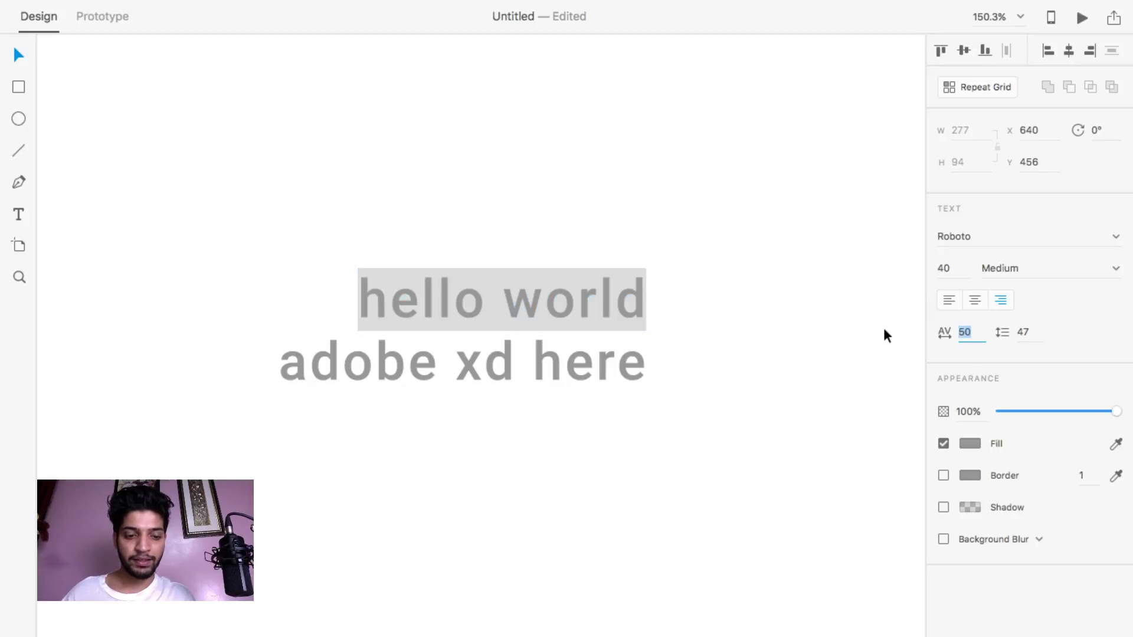
type("200")
key("Return")
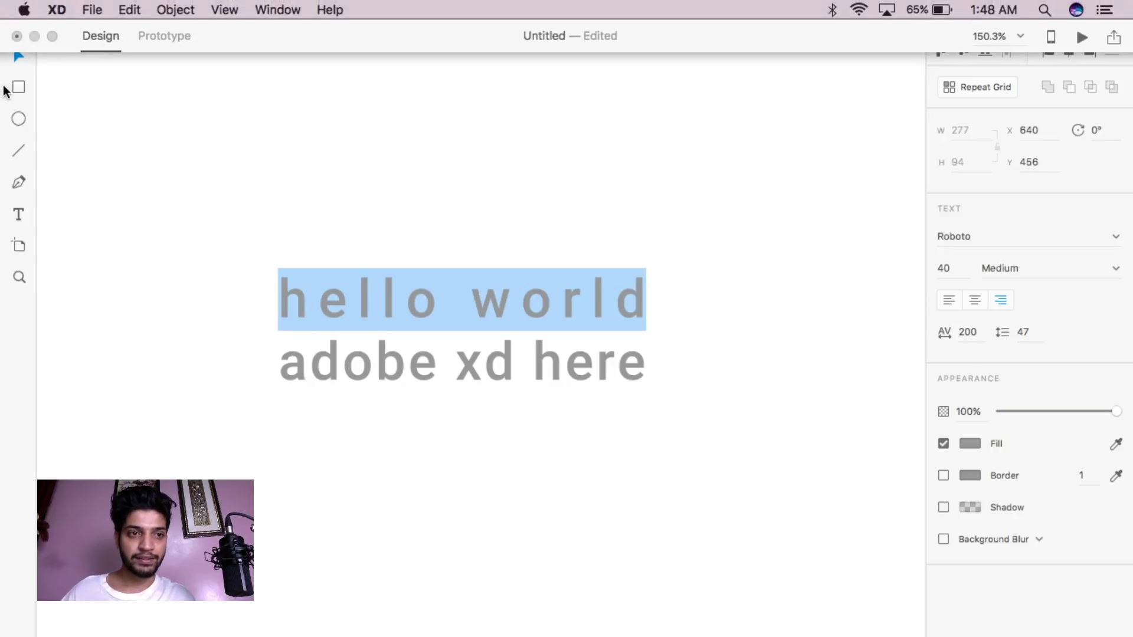
key("Escape")
key("Escape")
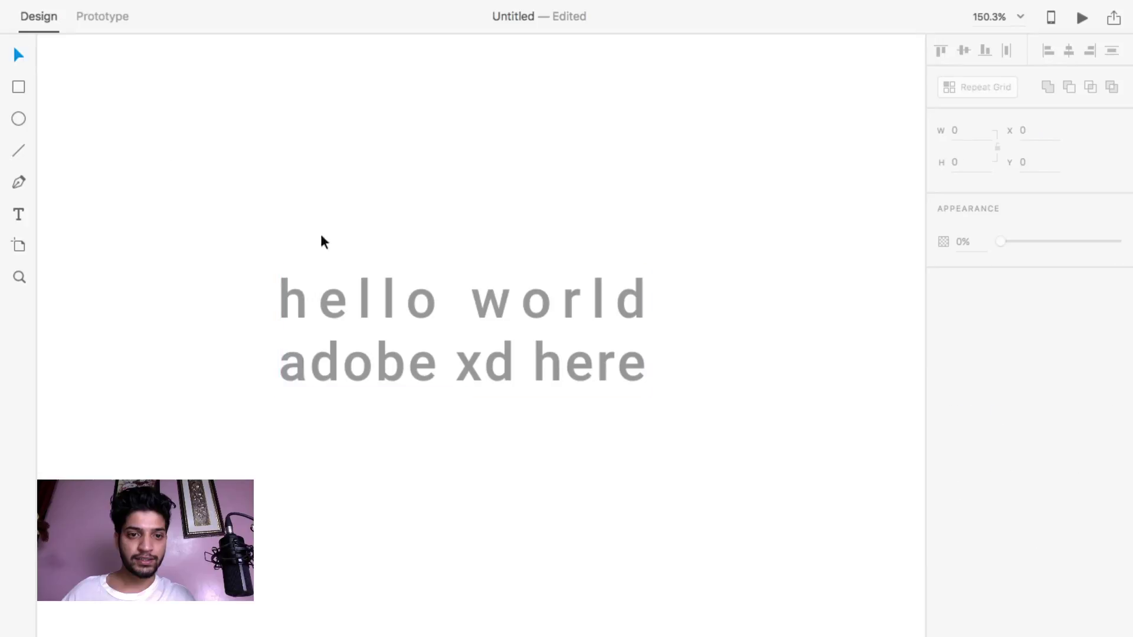
Set the text block's line spacing to 60.
left_click(492, 315)
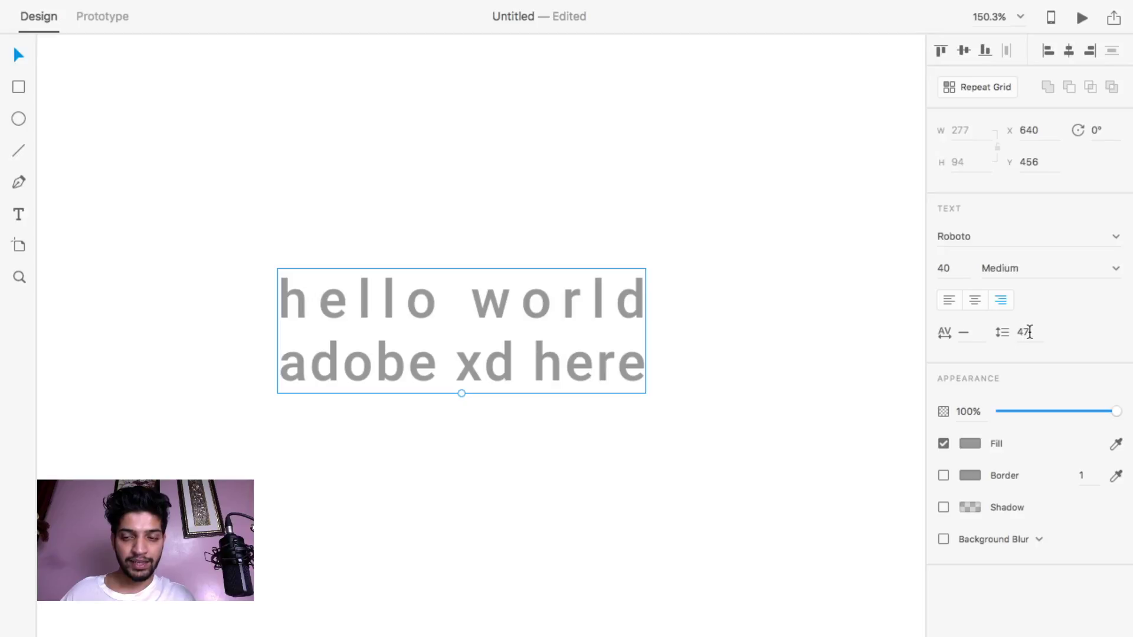
left_click(1030, 332)
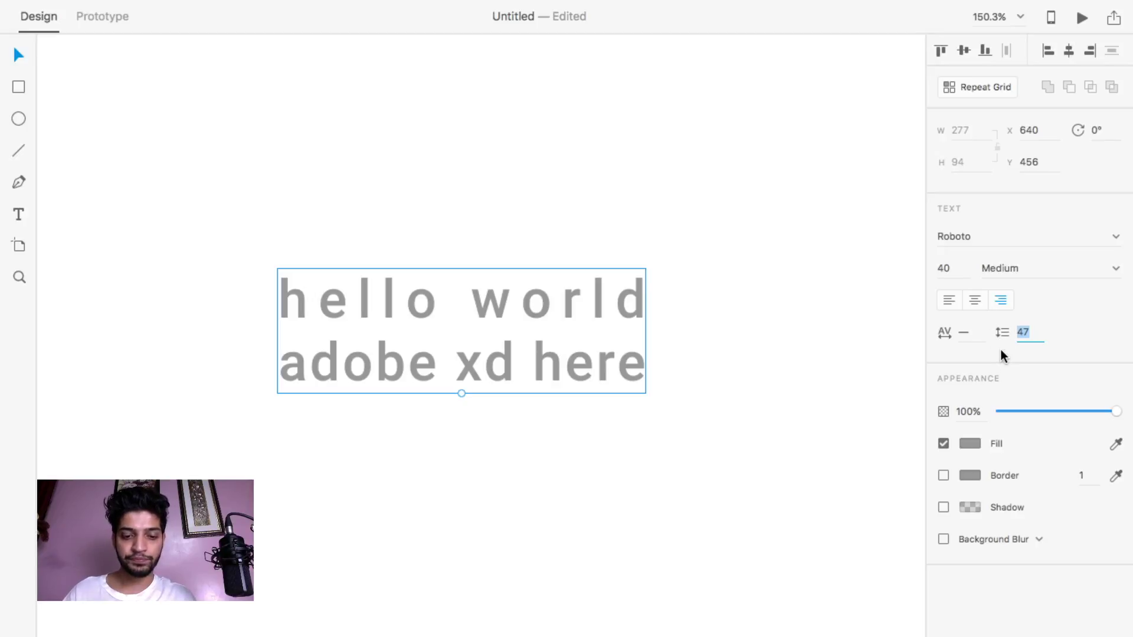
type("60")
key("Return")
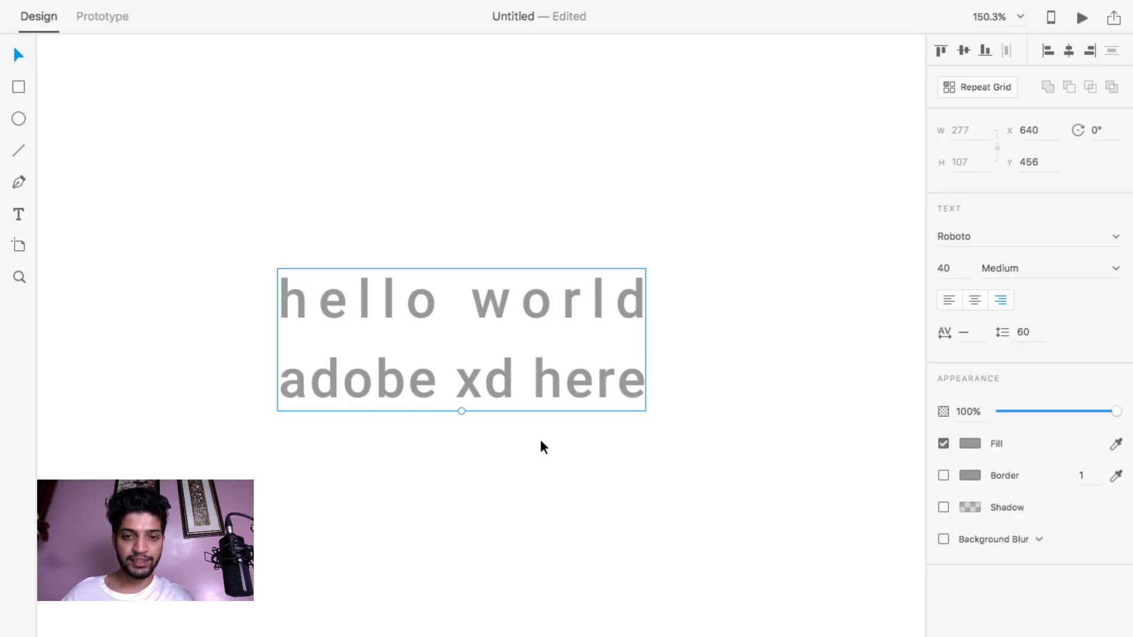
Fill the text with bright blue #0099FF at 100% opacity.
left_click(631, 497)
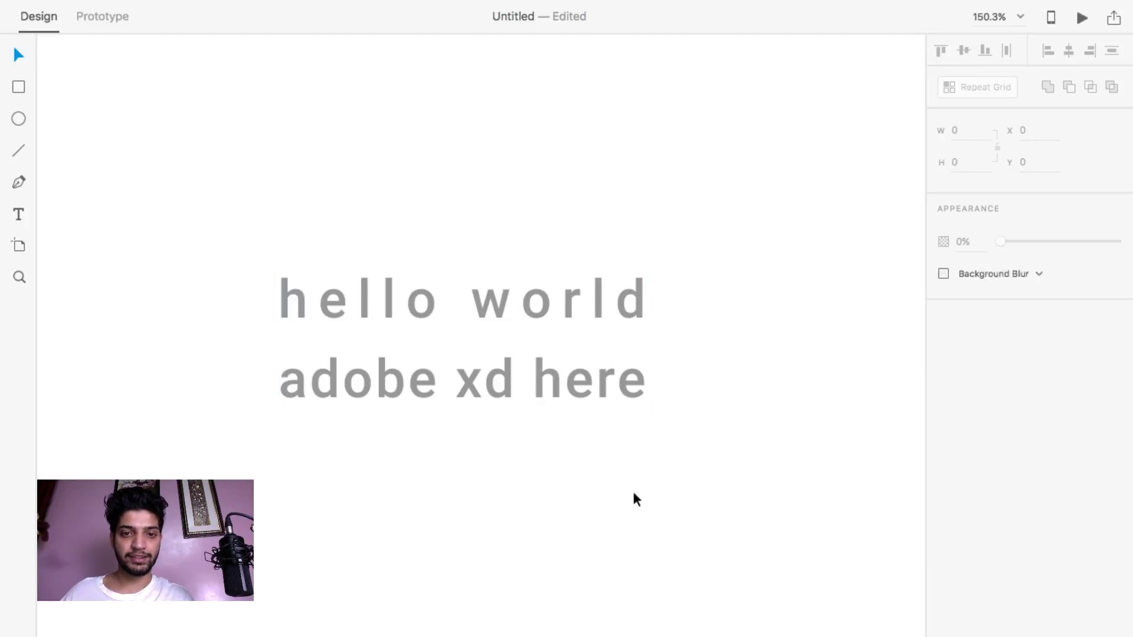
left_click(543, 369)
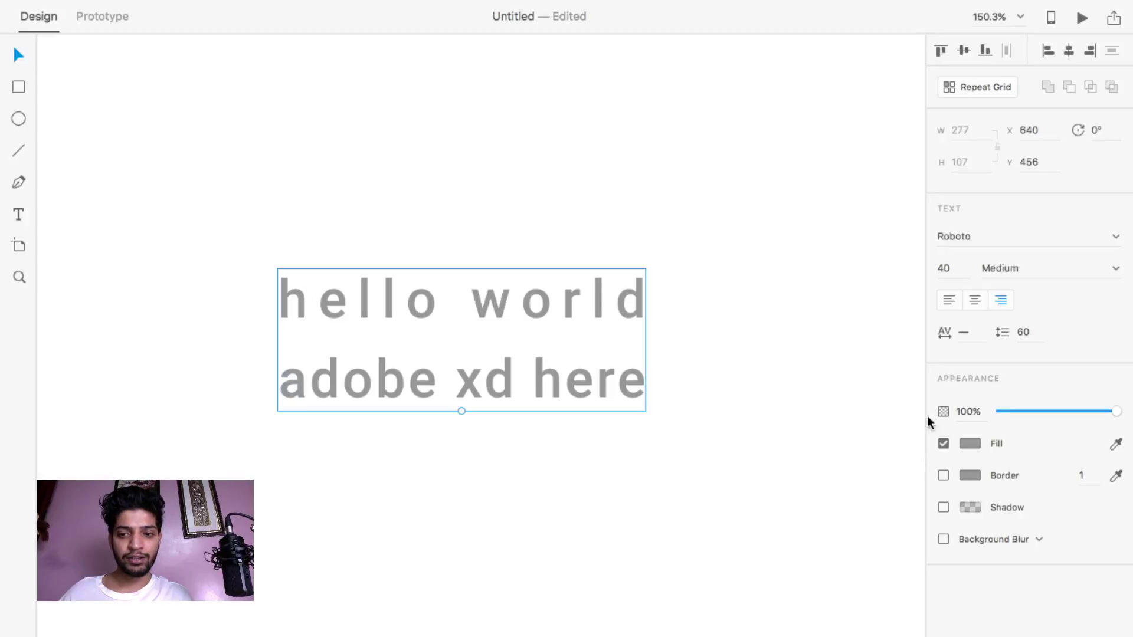
mouse_move(1115, 415)
left_mouse_down()
mouse_move(1004, 412)
mouse_move(1116, 413)
mouse_move(1106, 409)
mouse_move(1108, 420)
mouse_move(1129, 420)
mouse_move(1117, 416)
left_mouse_up()
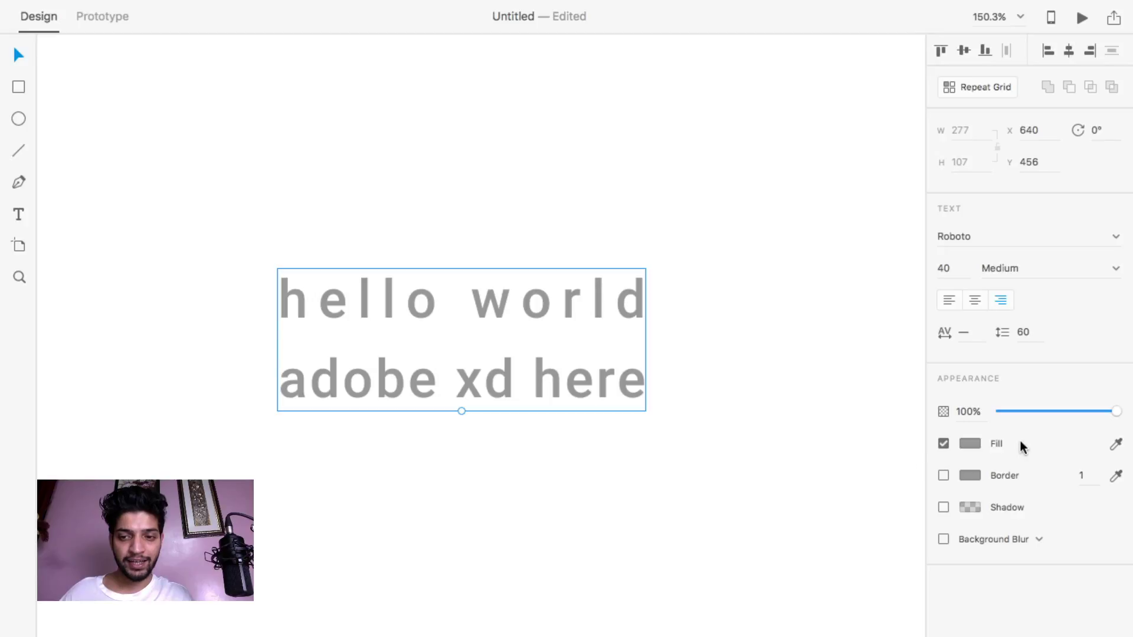
left_click(969, 444)
left_click_drag(807, 463, 928, 329)
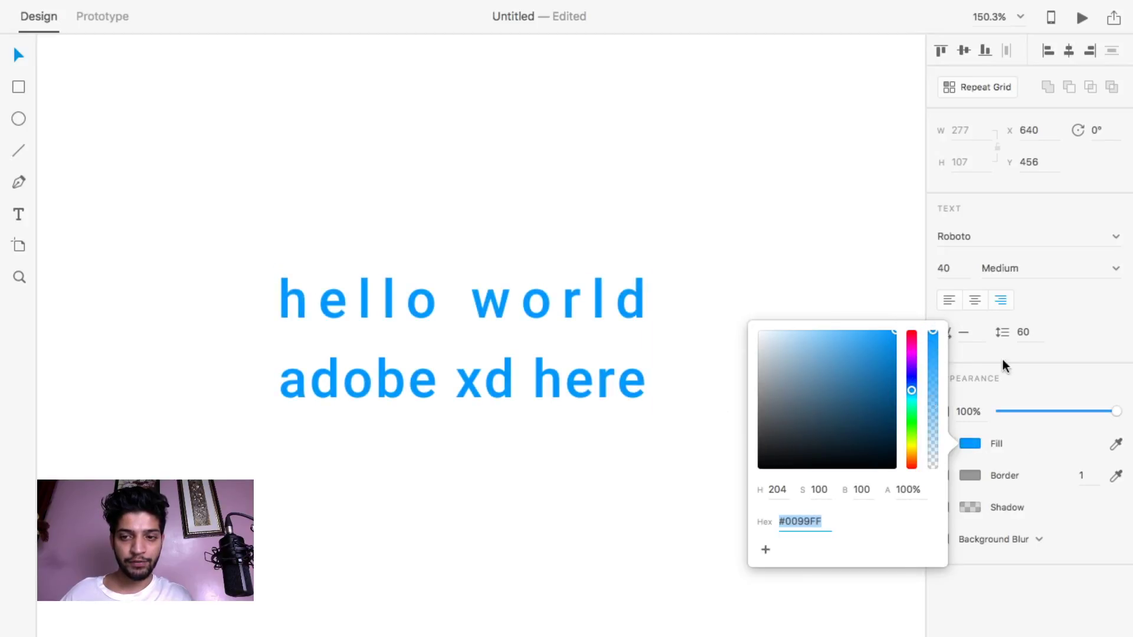
left_click(1025, 372)
Try a border in several colours, then remove it from the text.
left_click(943, 475)
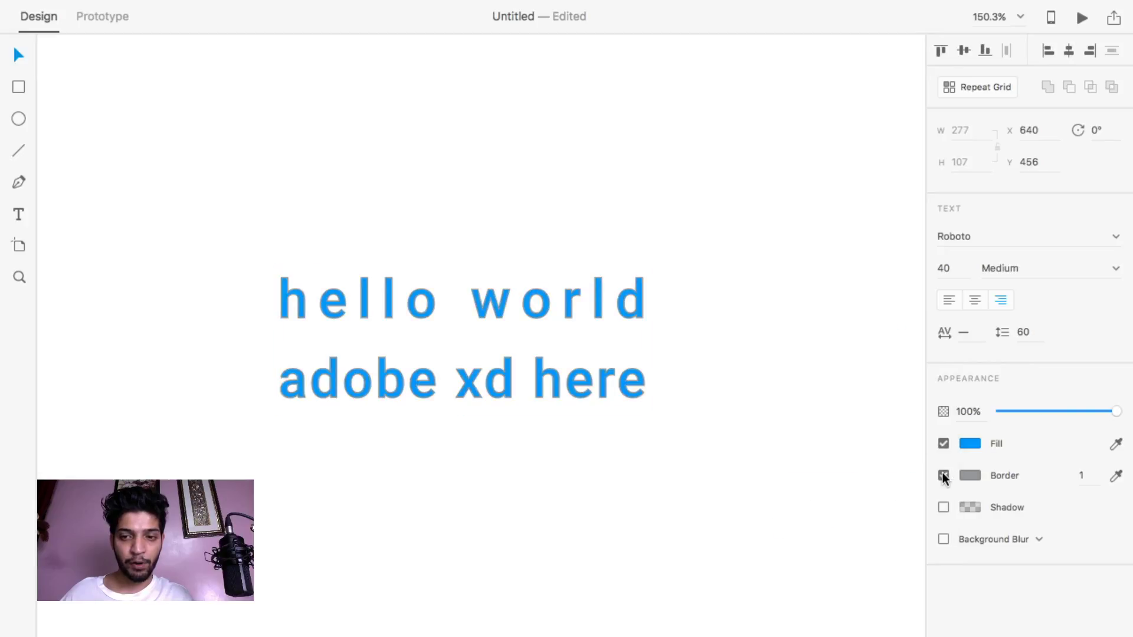
left_click(969, 475)
left_click(858, 439)
left_click_drag(861, 440, 1056, 433)
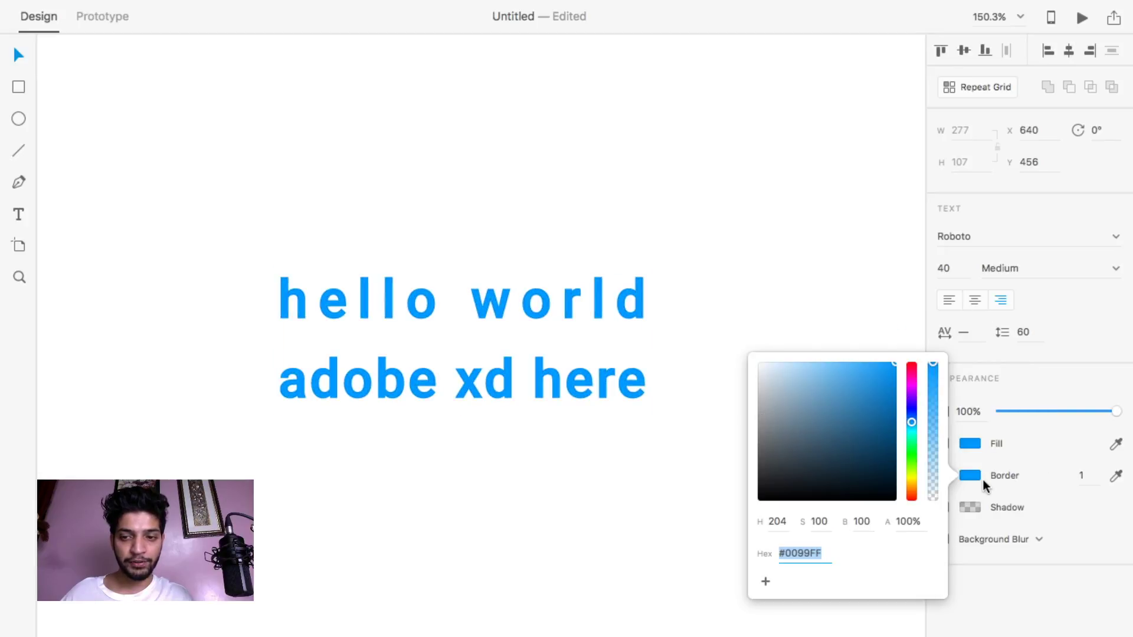
left_click_drag(850, 425, 913, 523)
left_click_drag(882, 462, 759, 364)
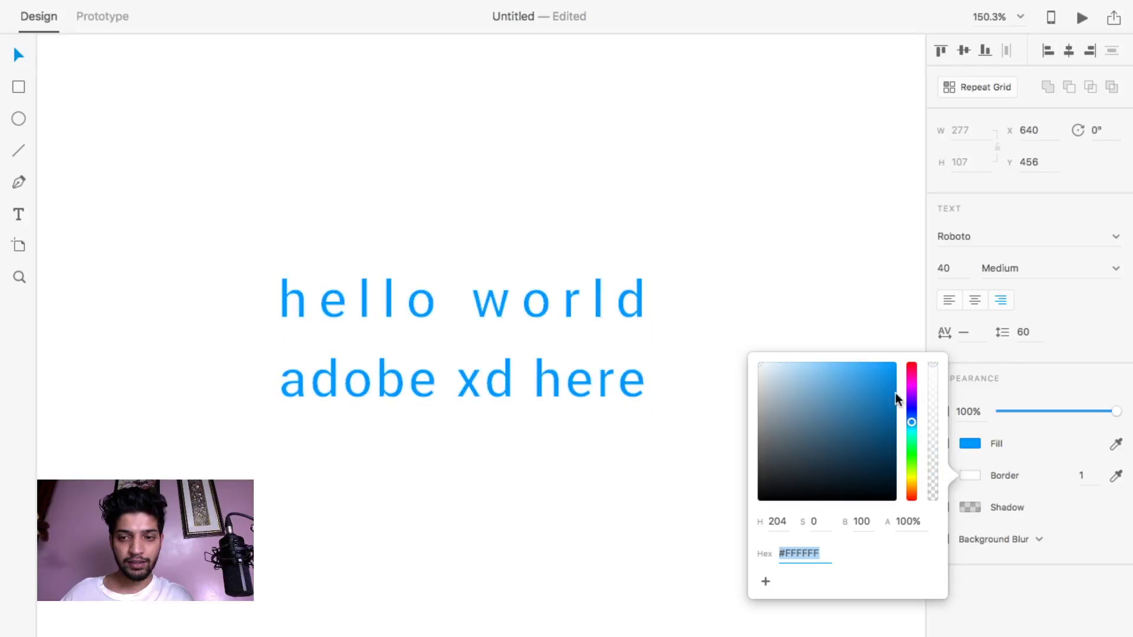
left_click(942, 494)
left_click(943, 476)
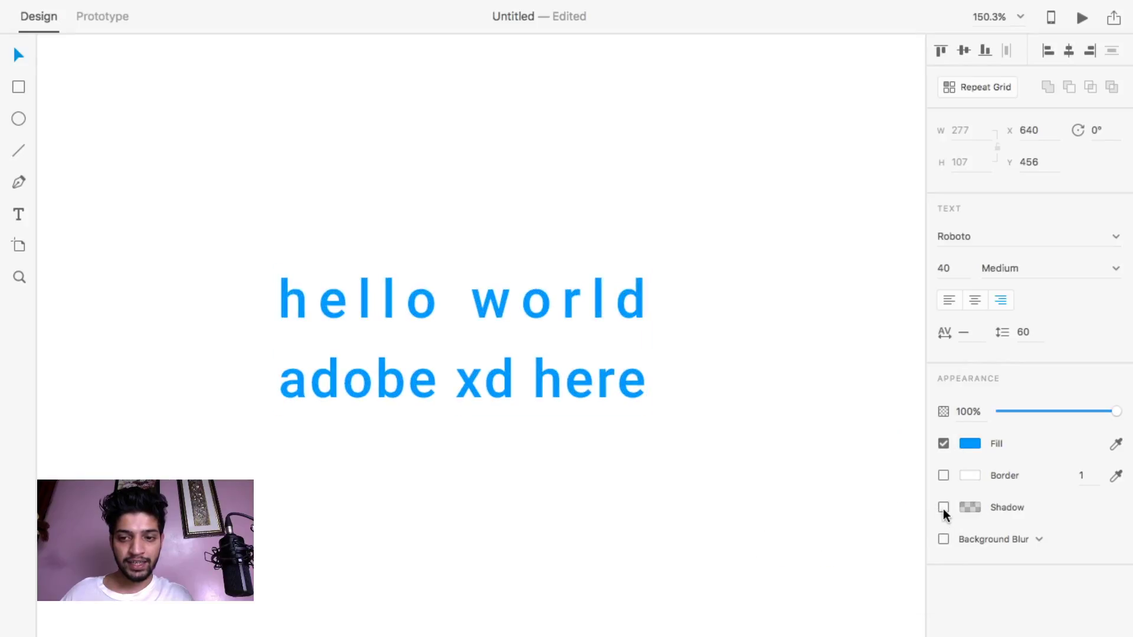
Try a darker drop shadow, then turn it off and deselect the text.
left_click(943, 508)
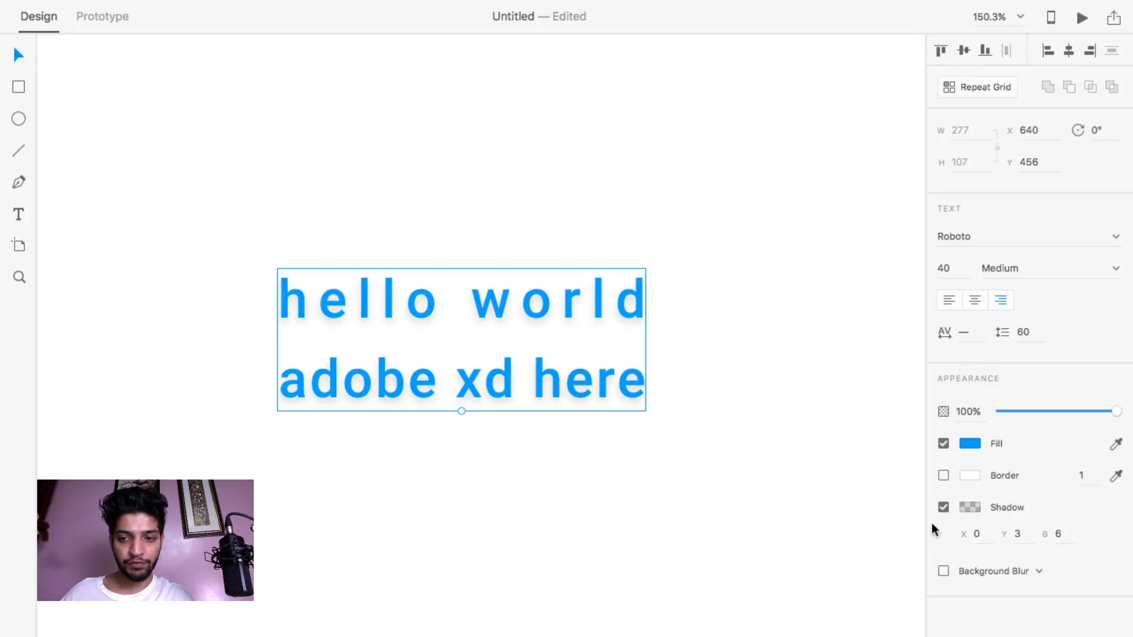
left_click(969, 508)
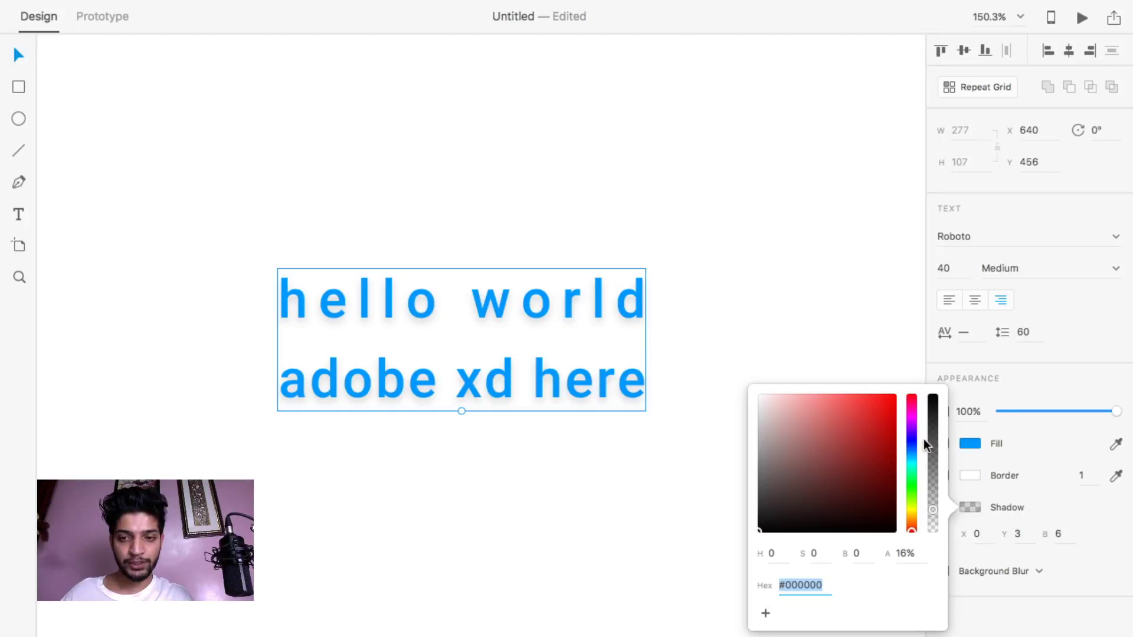
left_click_drag(932, 458, 940, 410)
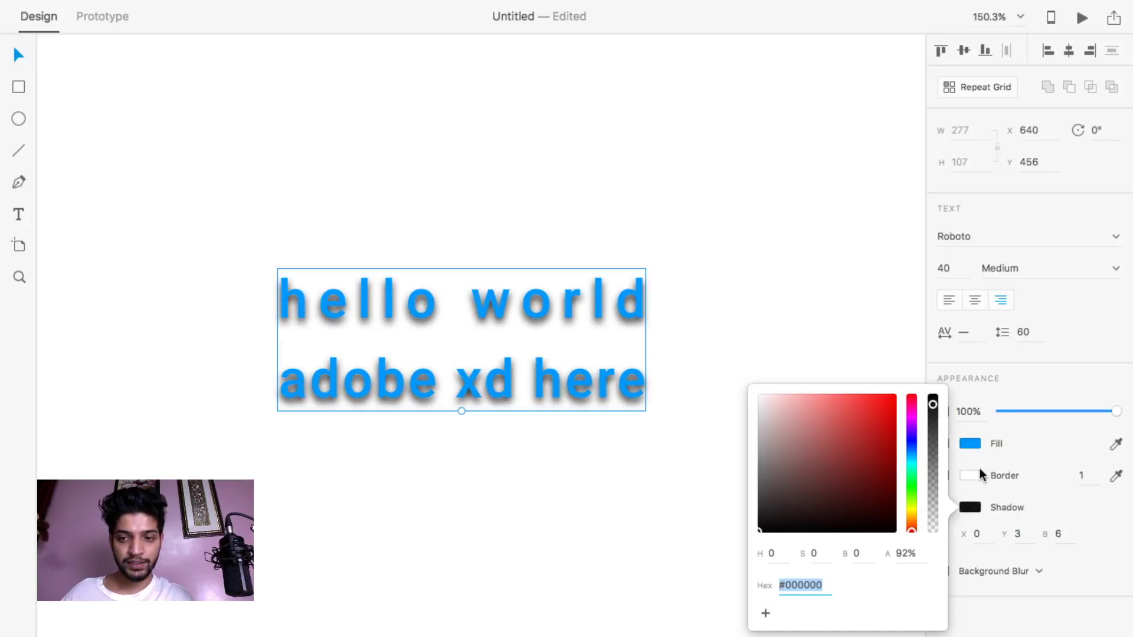
left_click(1024, 519)
left_click(942, 508)
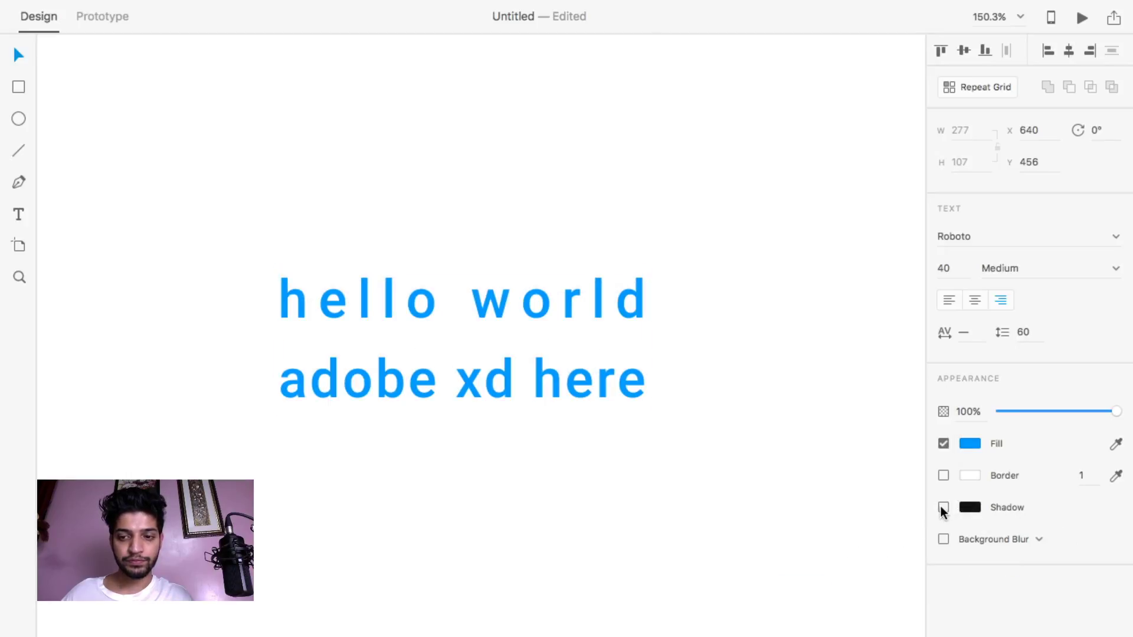
left_click(715, 510)
Zoom out and Alt-drag Web 1920 – 1 rightward, creating the copy Web 1920 – 2.
scroll(637, 375, "down", 5)
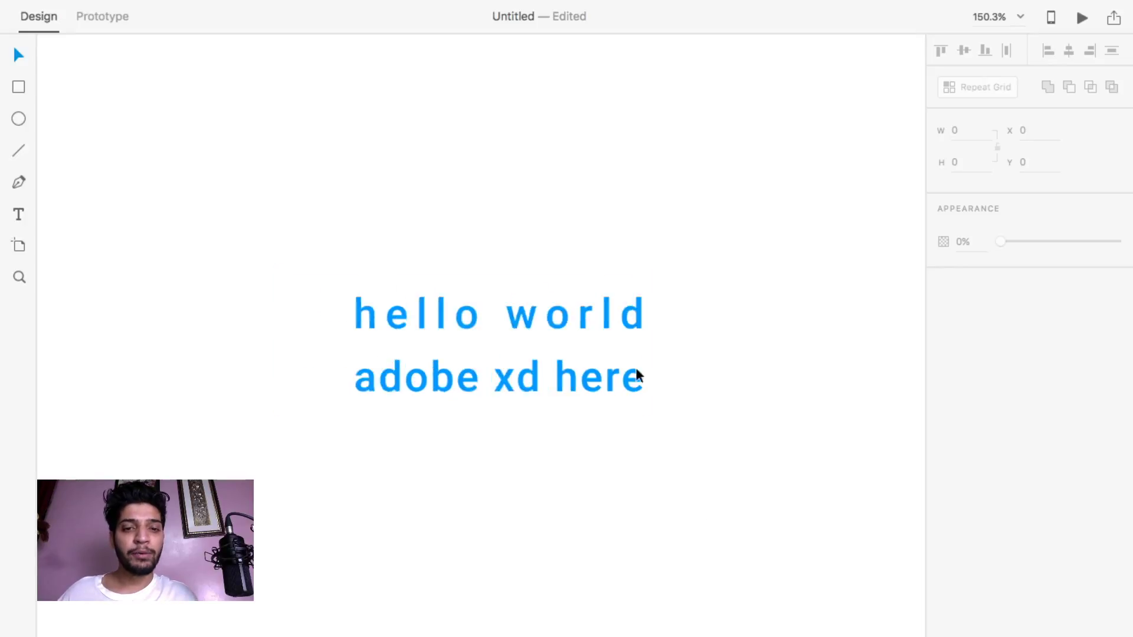
scroll(635, 374, "right", 5)
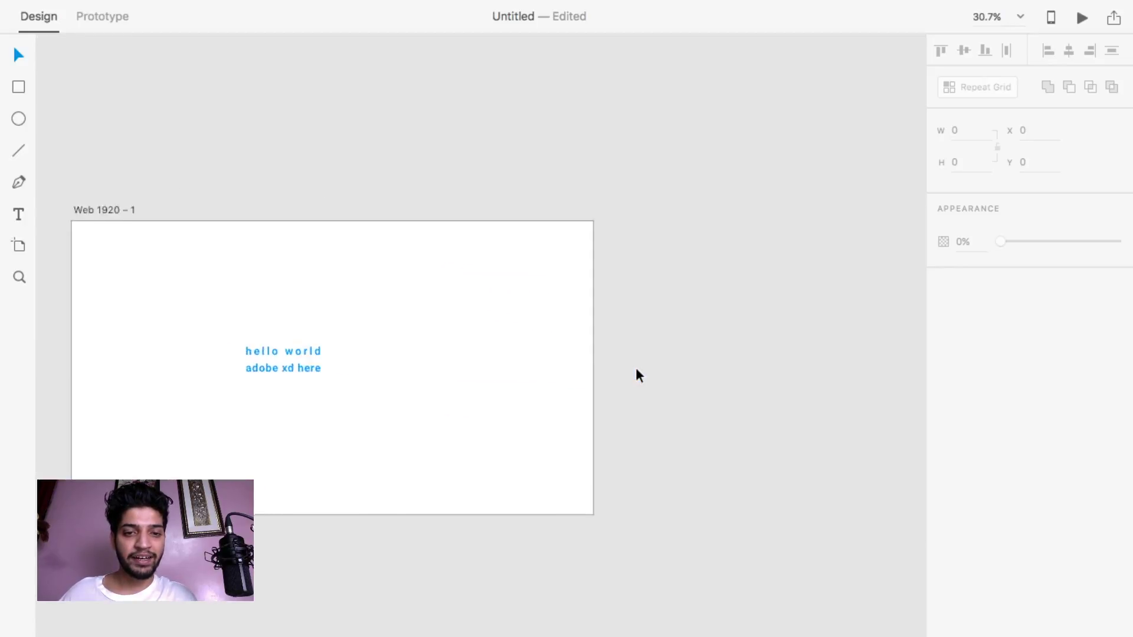
scroll(232, 190, "left", 2)
left_click_drag(184, 189, 750, 187, "alt")
scroll(596, 278, "right", 6)
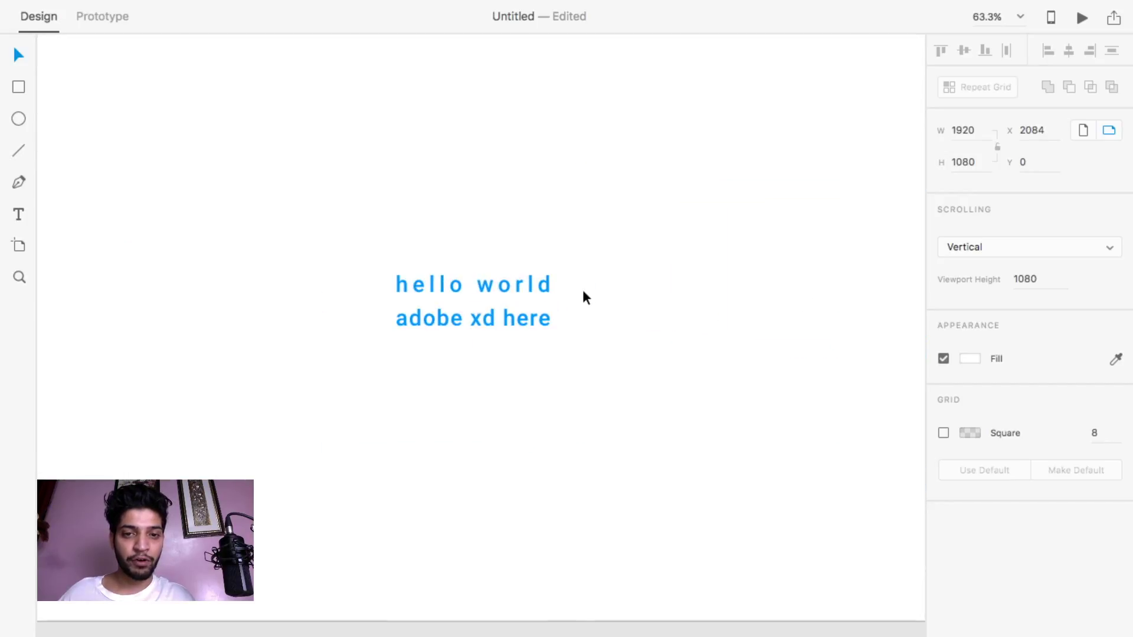
Delete the copied text and type a new placeholder line at size 50.
left_click(539, 331)
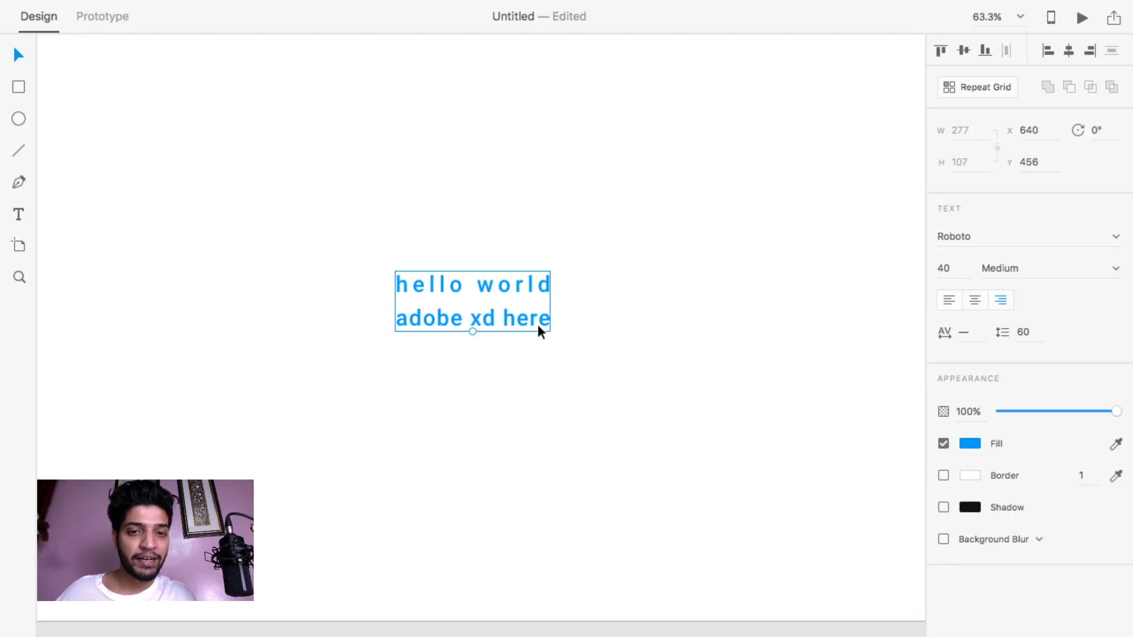
key("Delete")
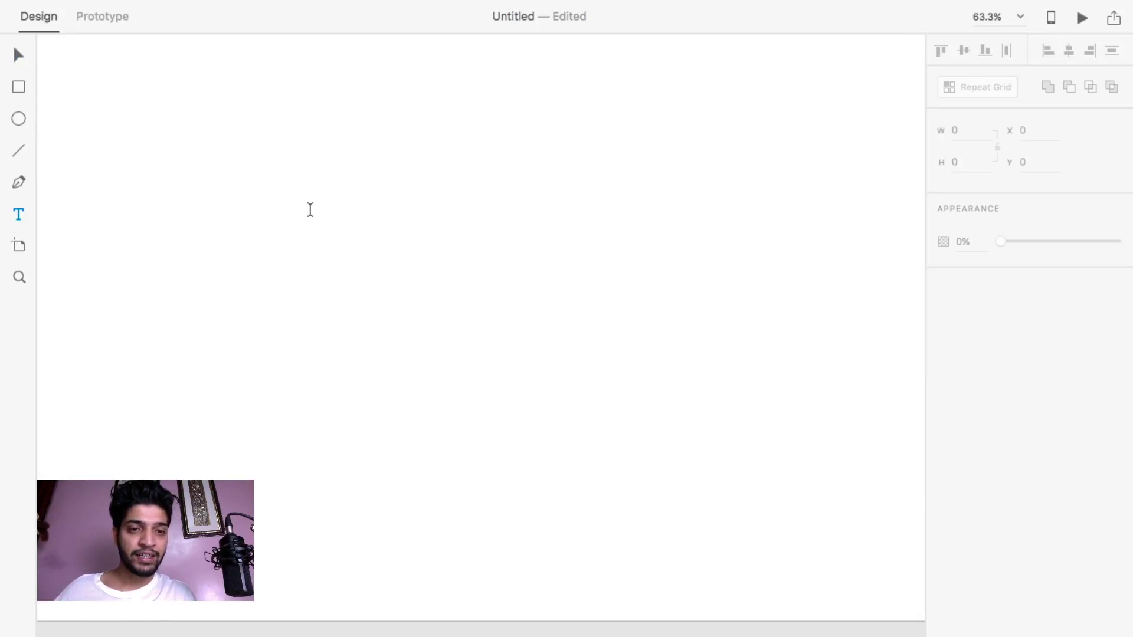
left_click(273, 211)
type("fdfs;f ;sj sfsjfjsj fsdf")
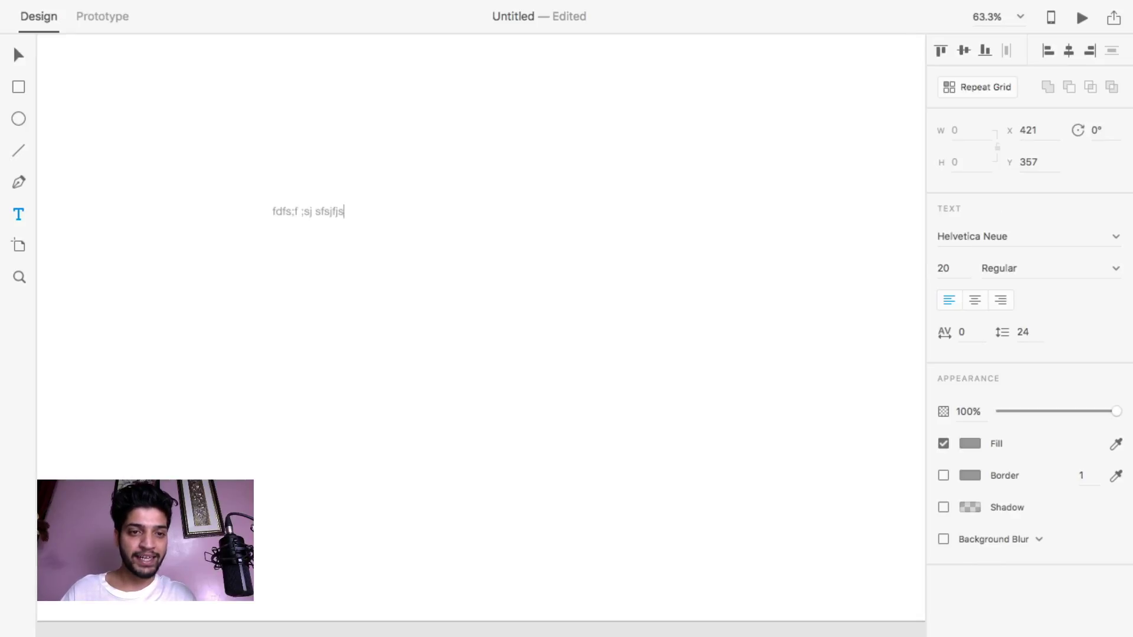
key("super+a")
left_click(947, 268)
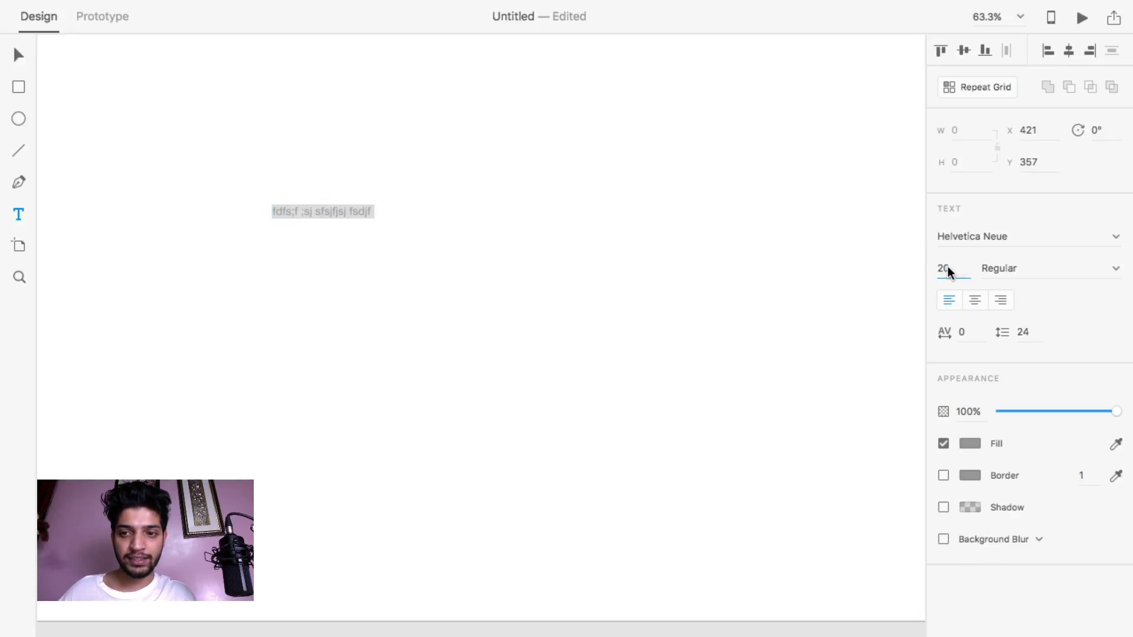
type("50")
key("Return")
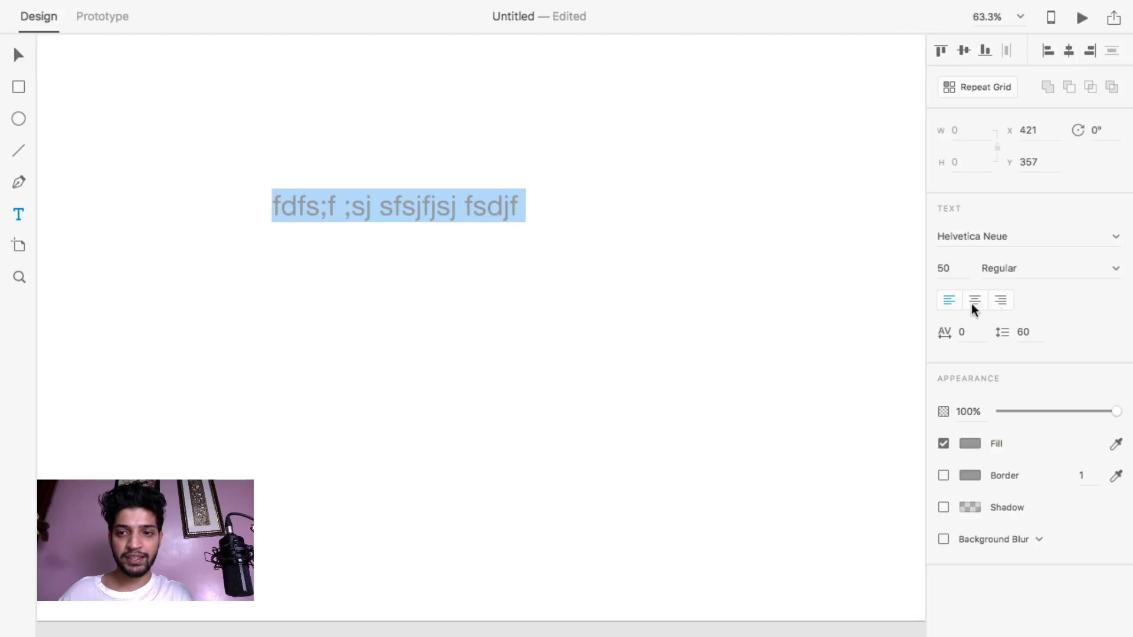
Replace the line with 'helof efsdfdfs dcvsg dsvrdh d rjsjvdfjbdfj jvdlfj dfj bd' and deselect it.
triple_click(415, 205)
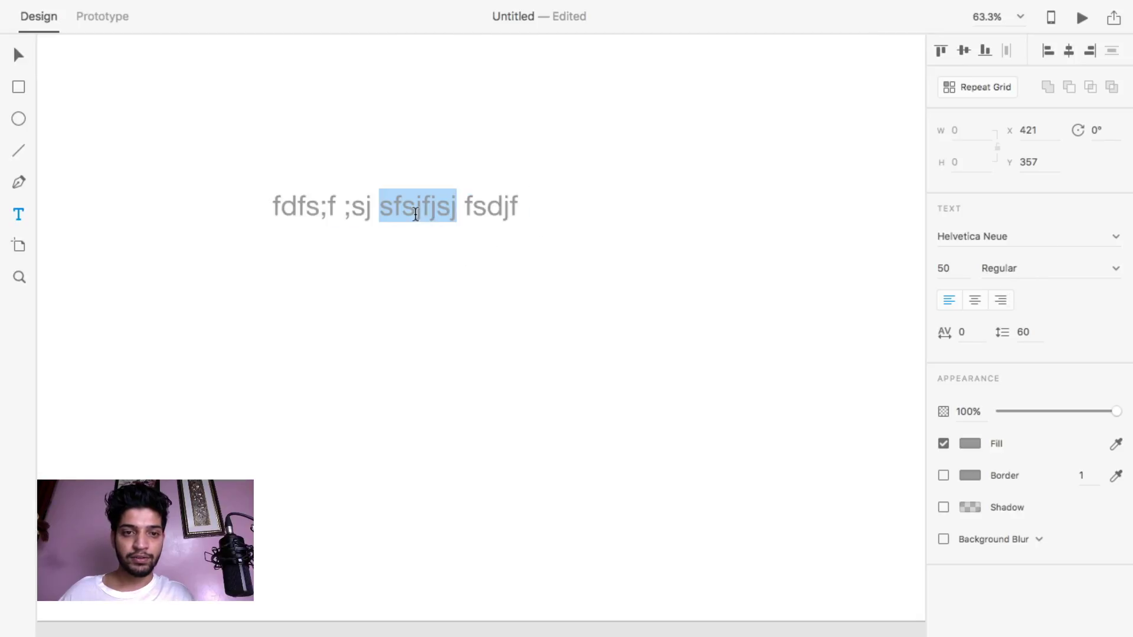
type("helo")
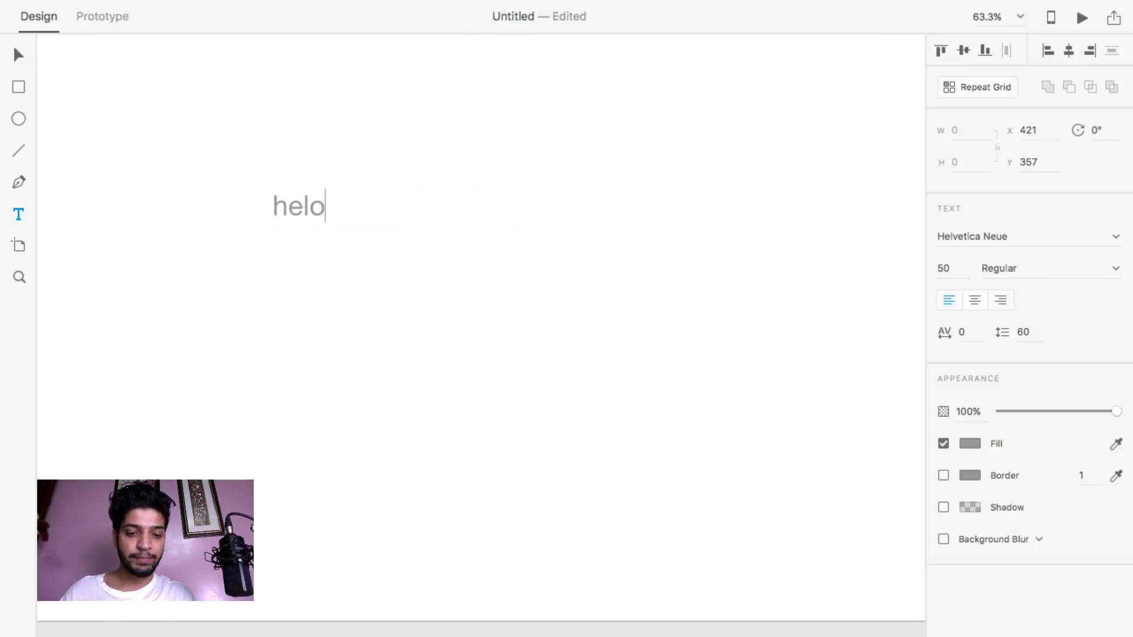
type("f efsdfdfs dcvsg dsvrd")
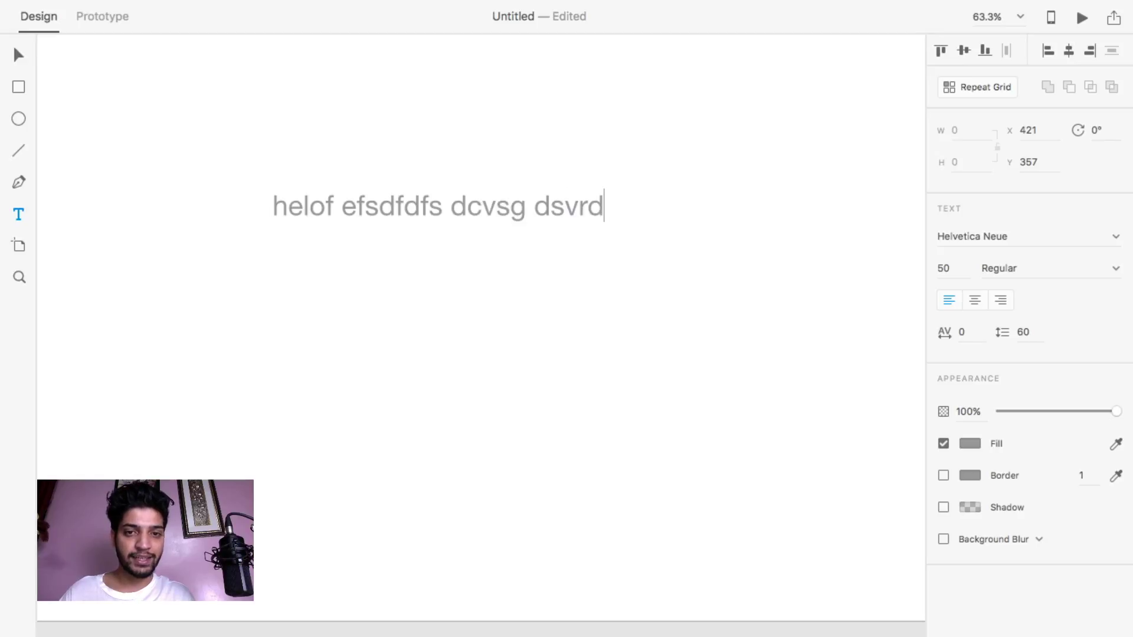
type("h d rjsjvdfjbdfj jvdlfj dfj bd")
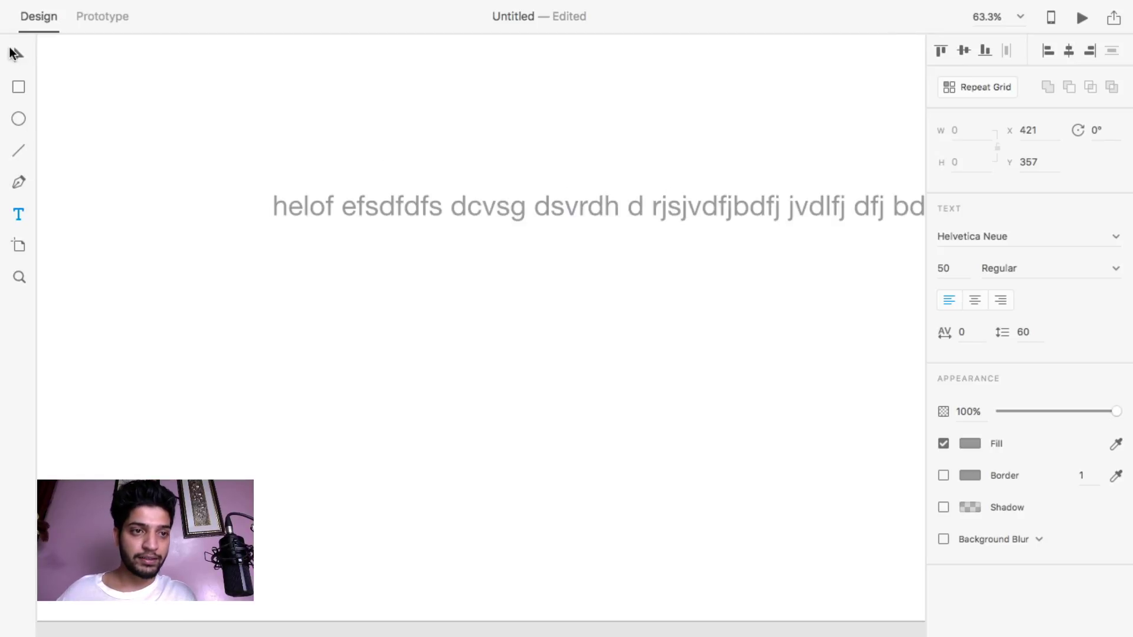
left_click(16, 54)
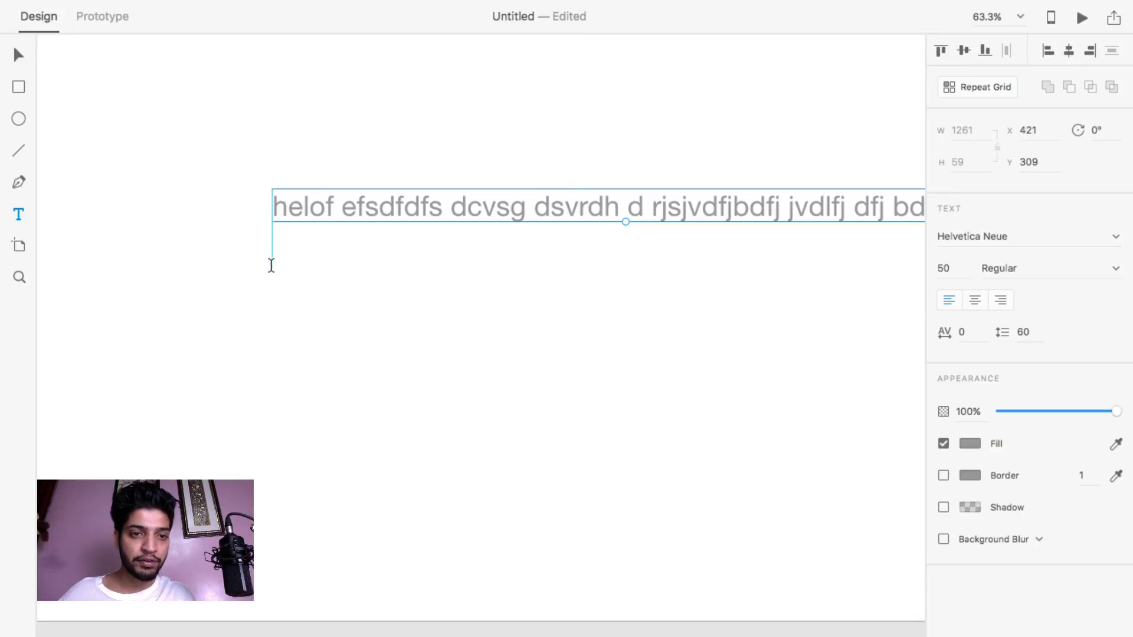
left_click(271, 265)
Draw a paragraph text box and fill it with repeated 'you can here'.
left_click_drag(271, 269, 734, 475)
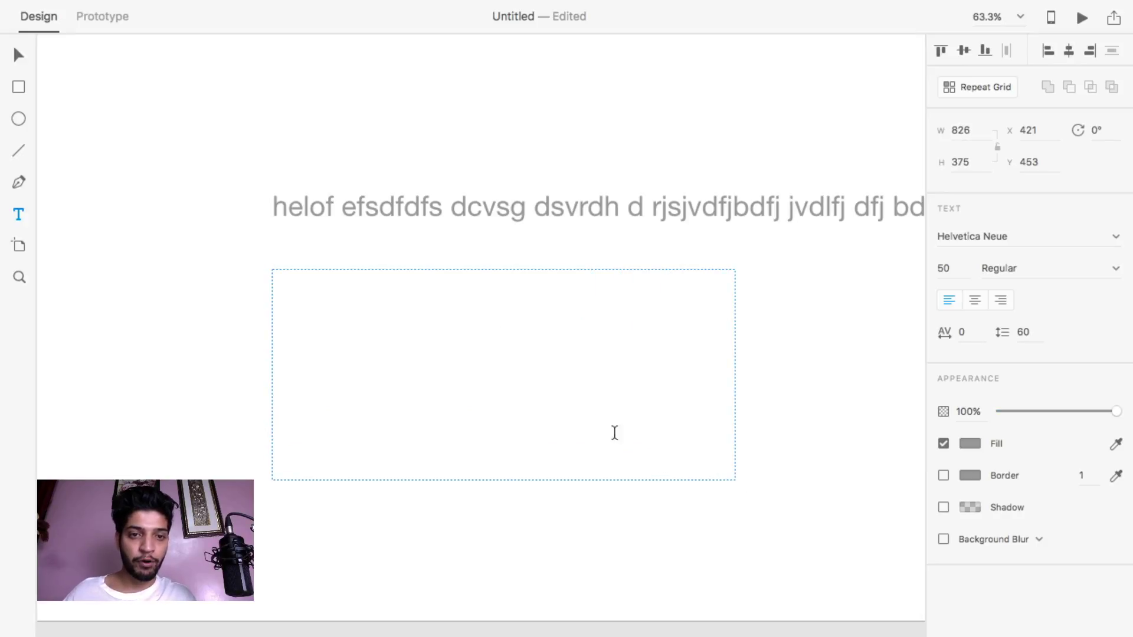
type("you ")
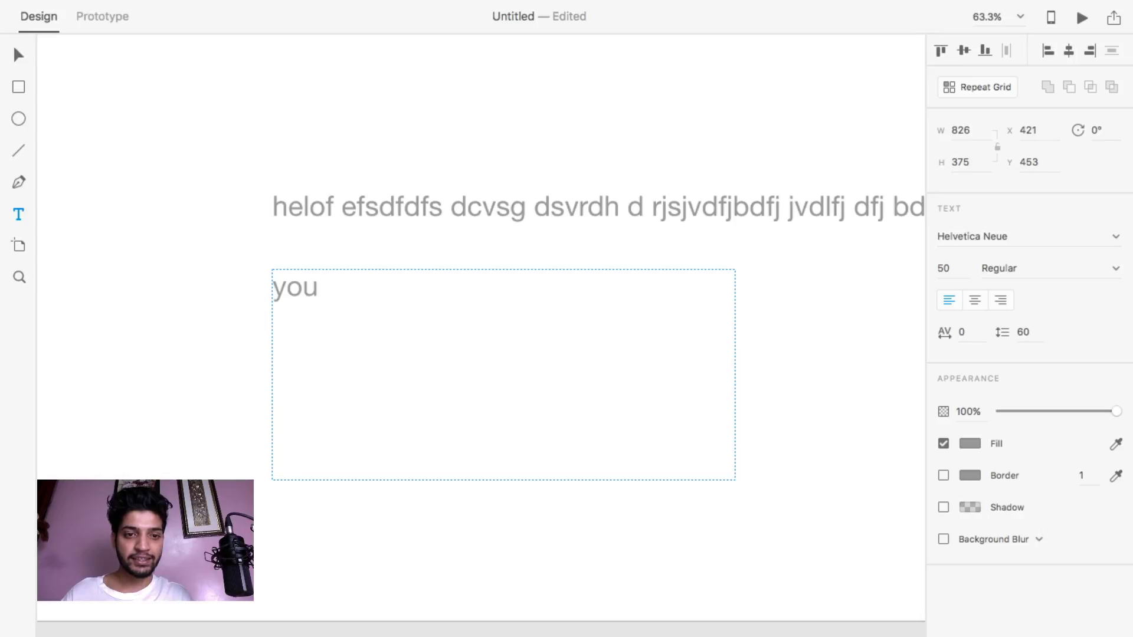
type("can here")
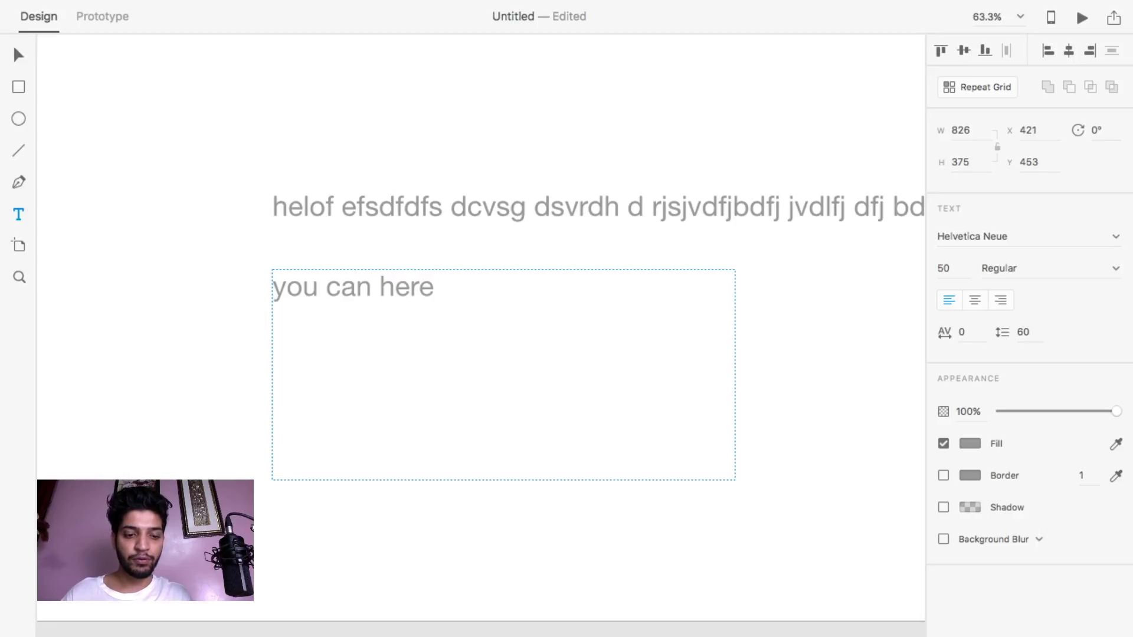
key("super+a")
key("super+c")
key("super+v")
key("super+v")
key("super+v")
key("super+v")
key("super+v")
key("super+v")
key("super+v")
key("super+v")
key("super+v")
key("super+v")
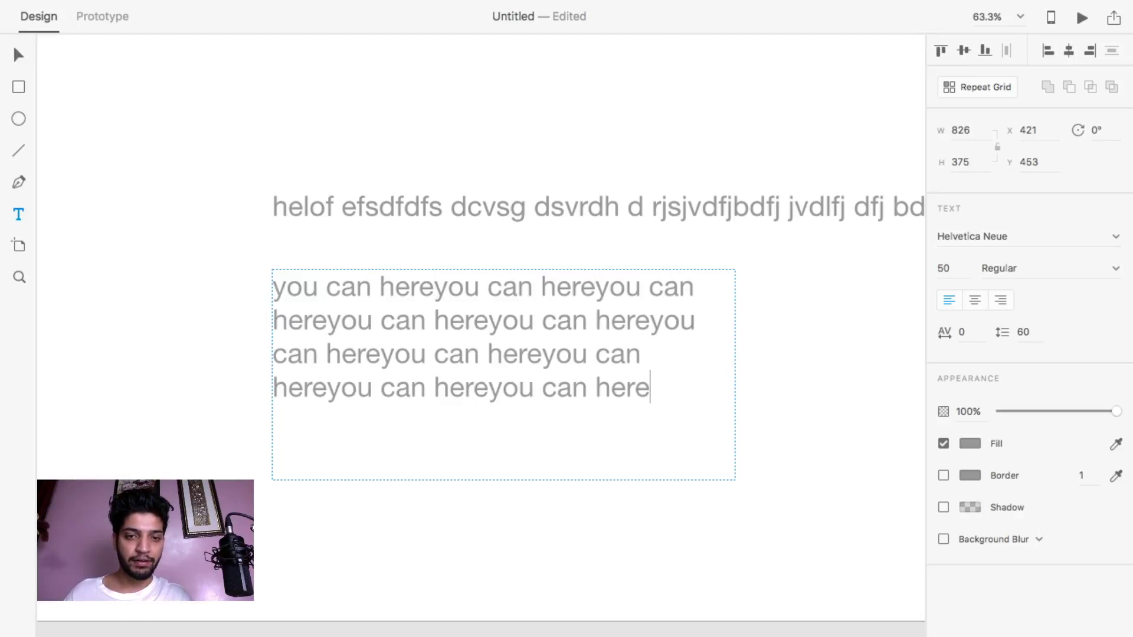
key("super+v")
key("super+v")
key("super+v")
key("super+v")
key("super+v")
key("super+v")
key("super+v")
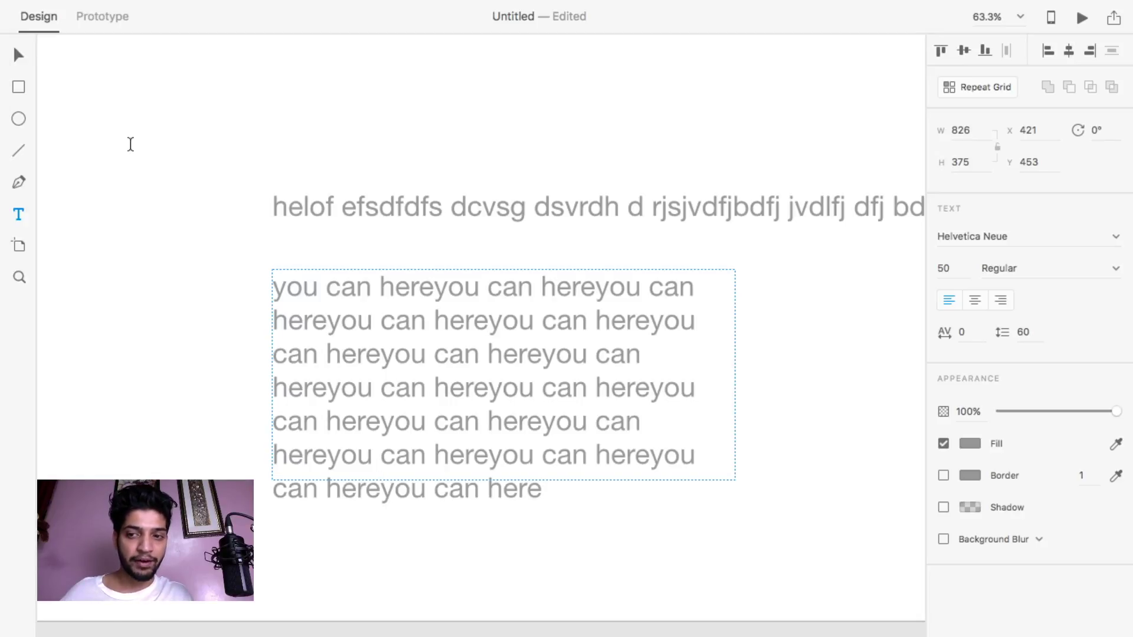
key("super+a")
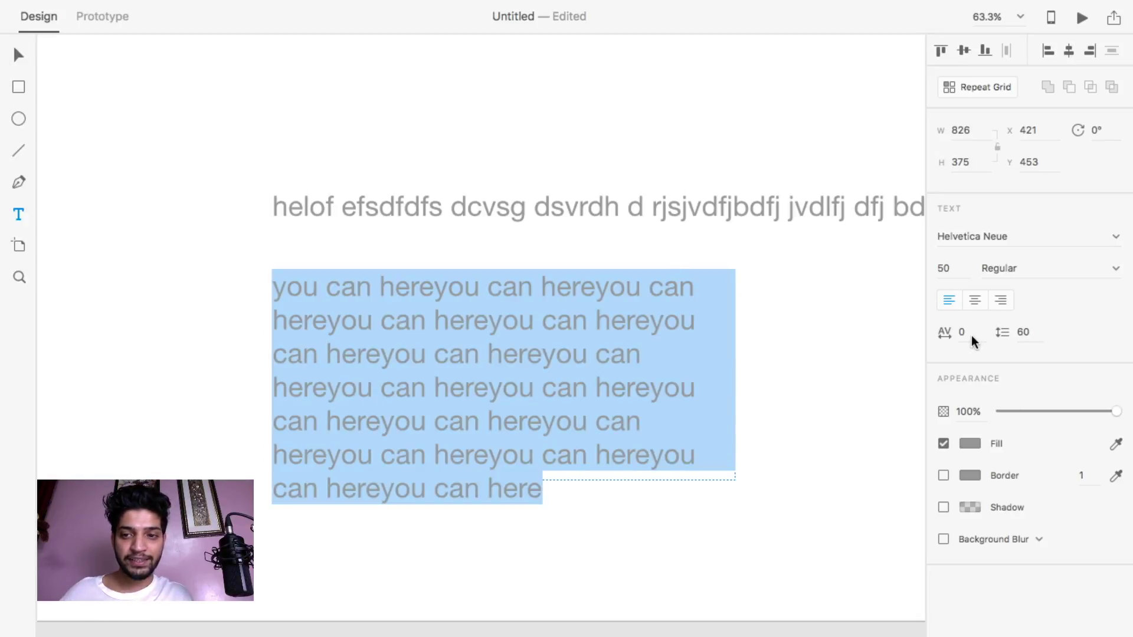
Set the paragraph's line spacing to 80 and extend the box to show all lines.
left_click(1031, 329)
type("80")
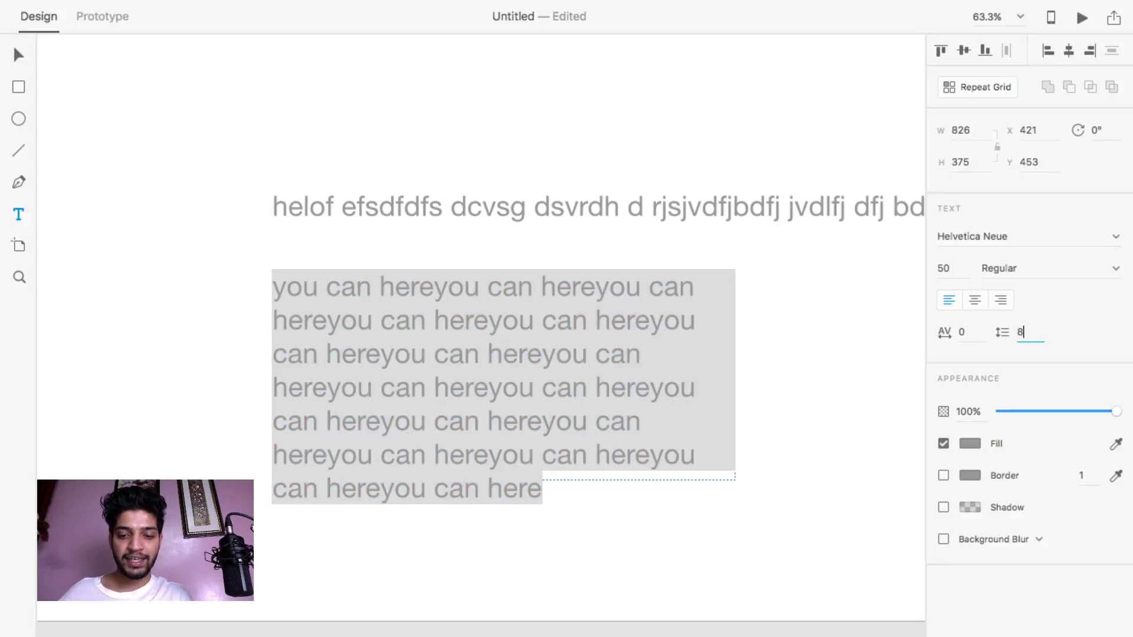
key("Return")
left_click(18, 55)
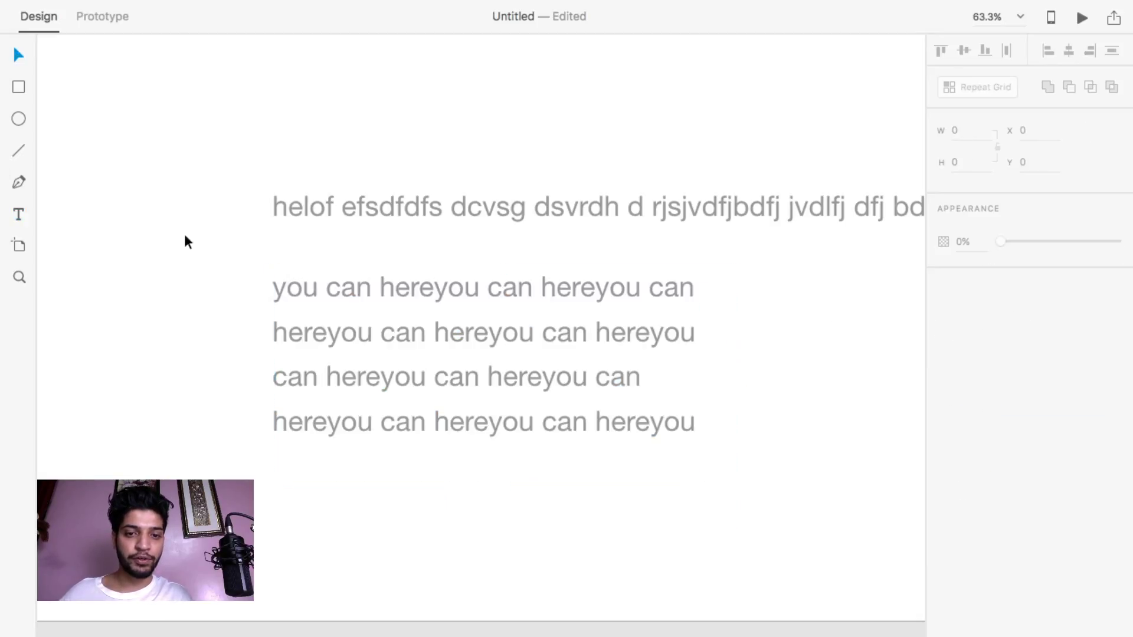
left_click(448, 403)
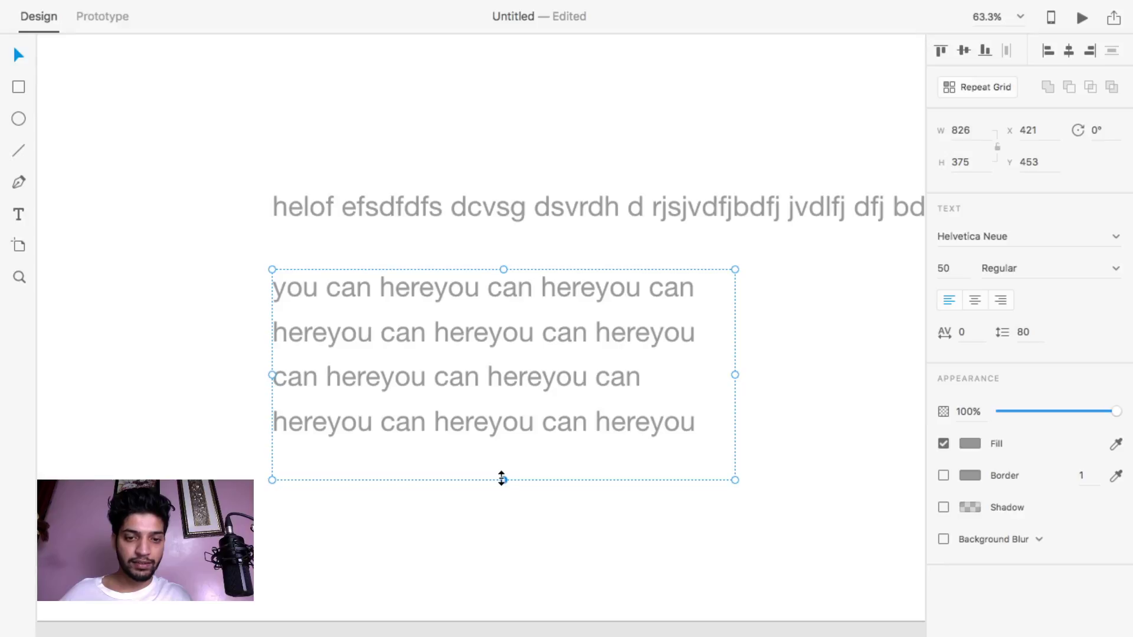
left_click_drag(501, 479, 503, 620)
Move the paragraph box further right on the artboard.
left_click(139, 335)
scroll(157, 338, "down", 3)
left_click(305, 371)
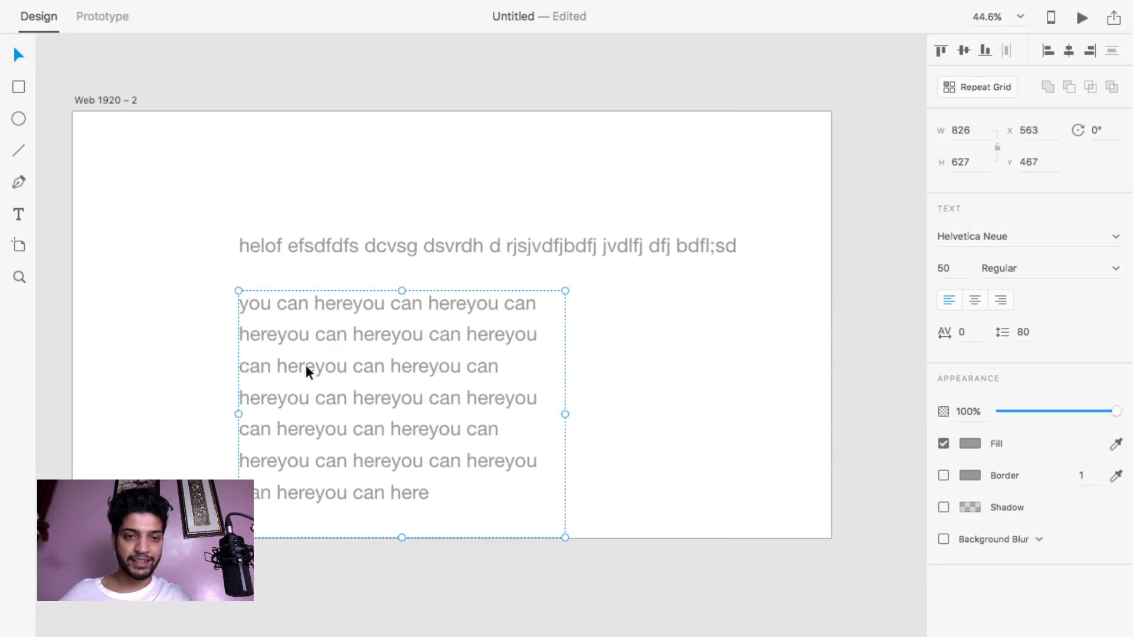
left_click_drag(306, 371, 381, 373)
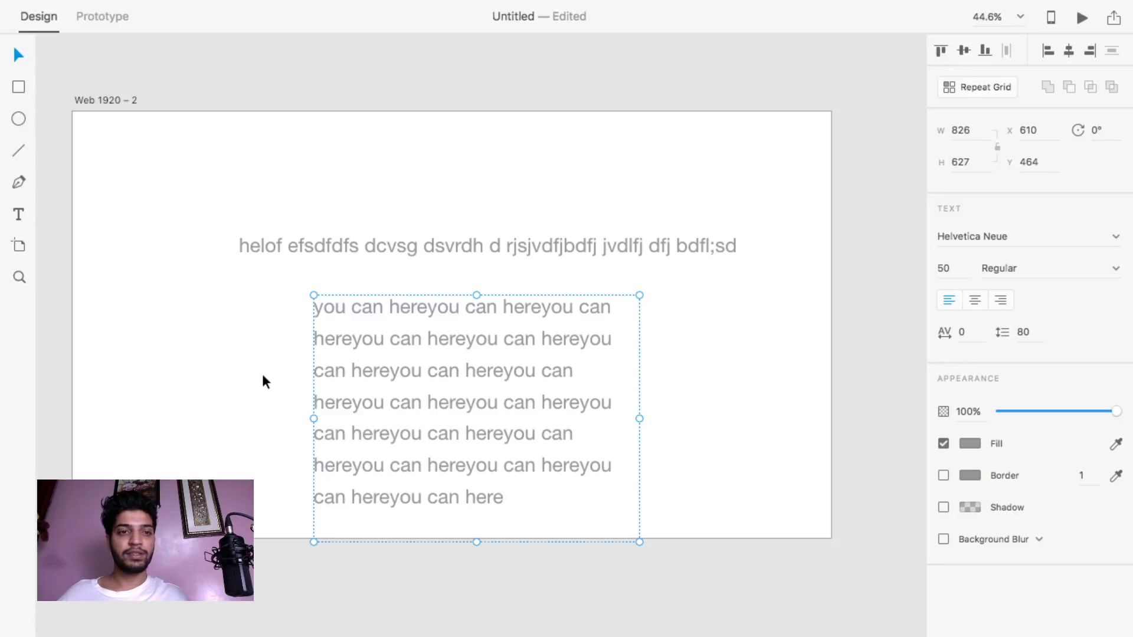
Duplicate artboard Web 1920 – 2 to its right as Web 1920 – 3.
scroll(262, 373, "down", 5)
scroll(412, 350, "right", 3)
left_click(129, 238)
left_click_drag(129, 238, 527, 239)
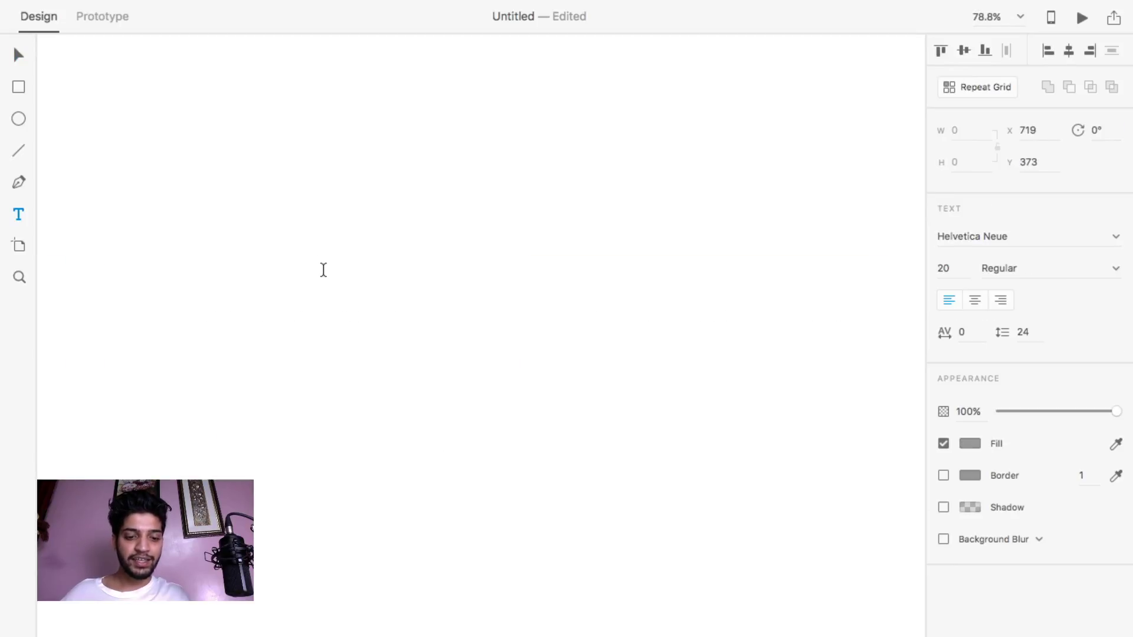
Add 'Designer' and, below it, 'Adobe XD' as separate text objects.
type("Designer")
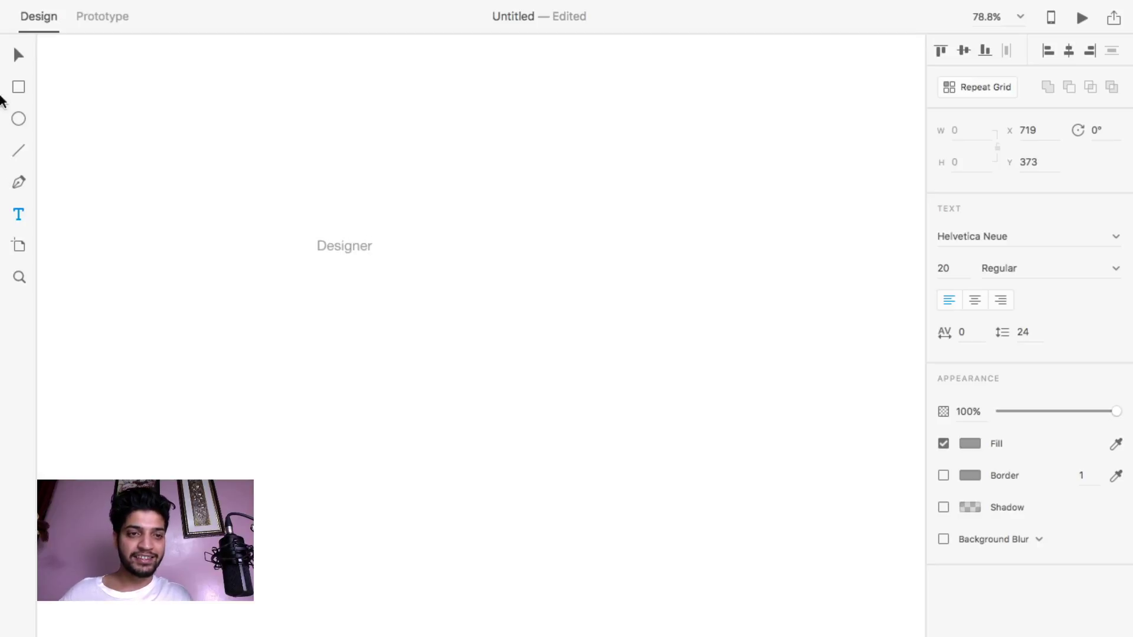
left_click(19, 58)
key("t")
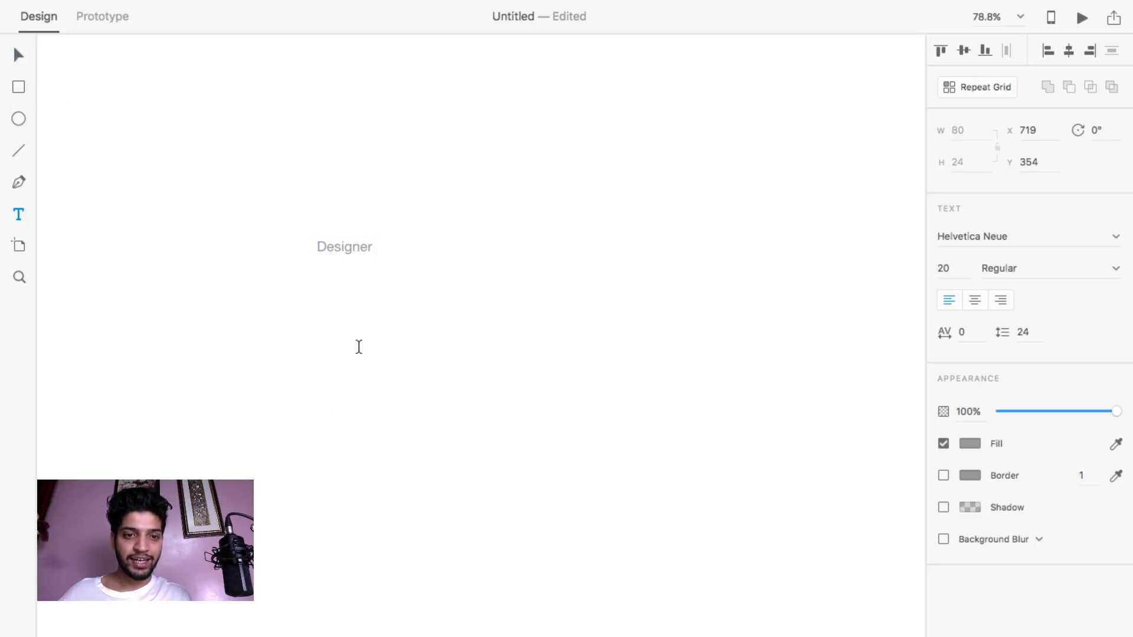
left_click(358, 348)
type("Adobe XD")
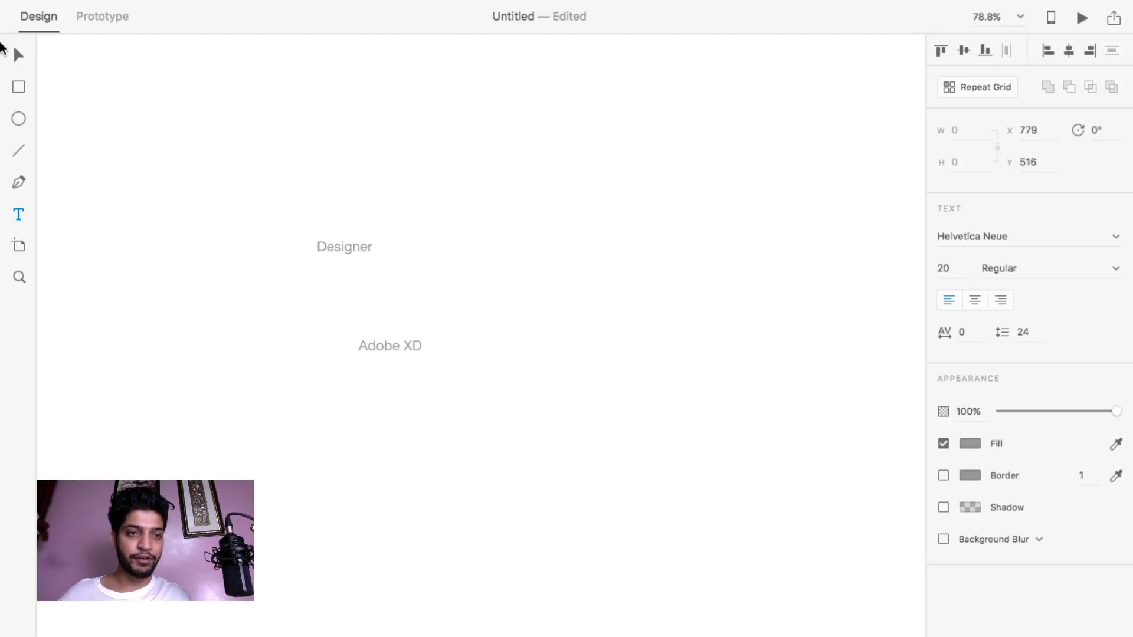
key("Escape")
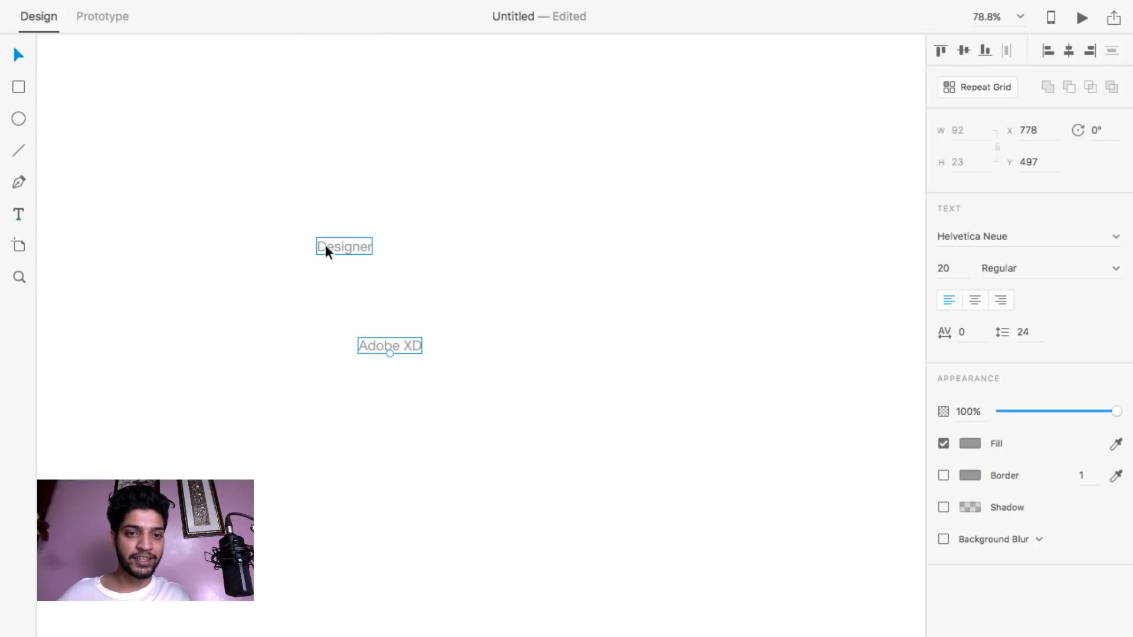
Scale Designer up to size 123 and place it above Adobe XD.
left_click_drag(326, 249, 432, 250)
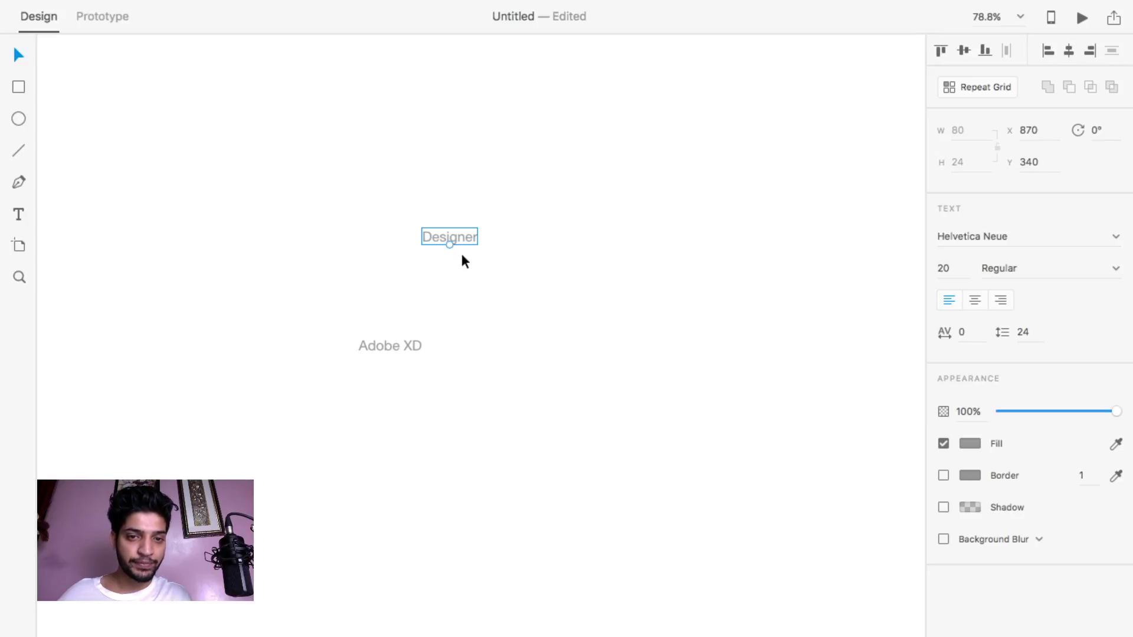
left_click_drag(447, 246, 475, 210)
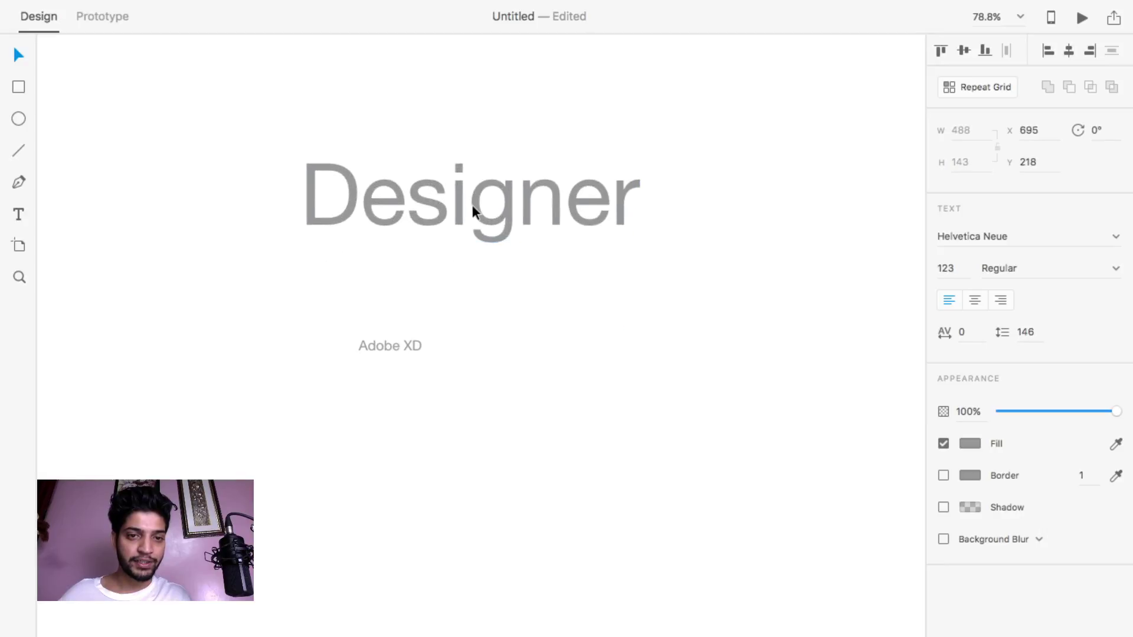
left_click_drag(401, 343, 474, 326)
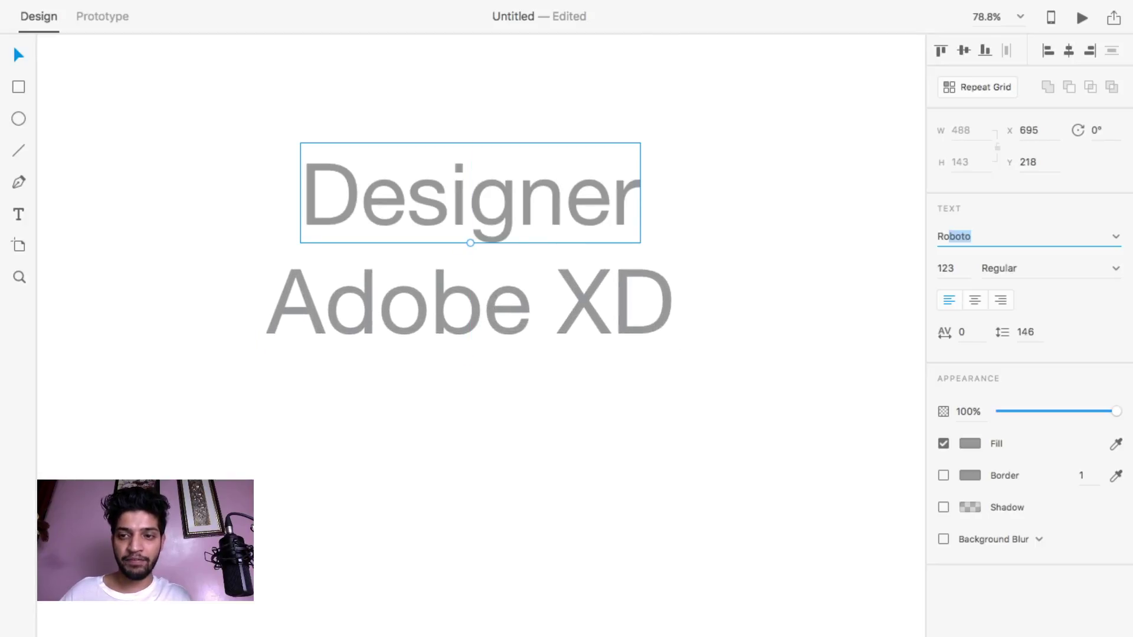
Set Designer in Roboto Light.
key("Return")
left_click(1117, 269)
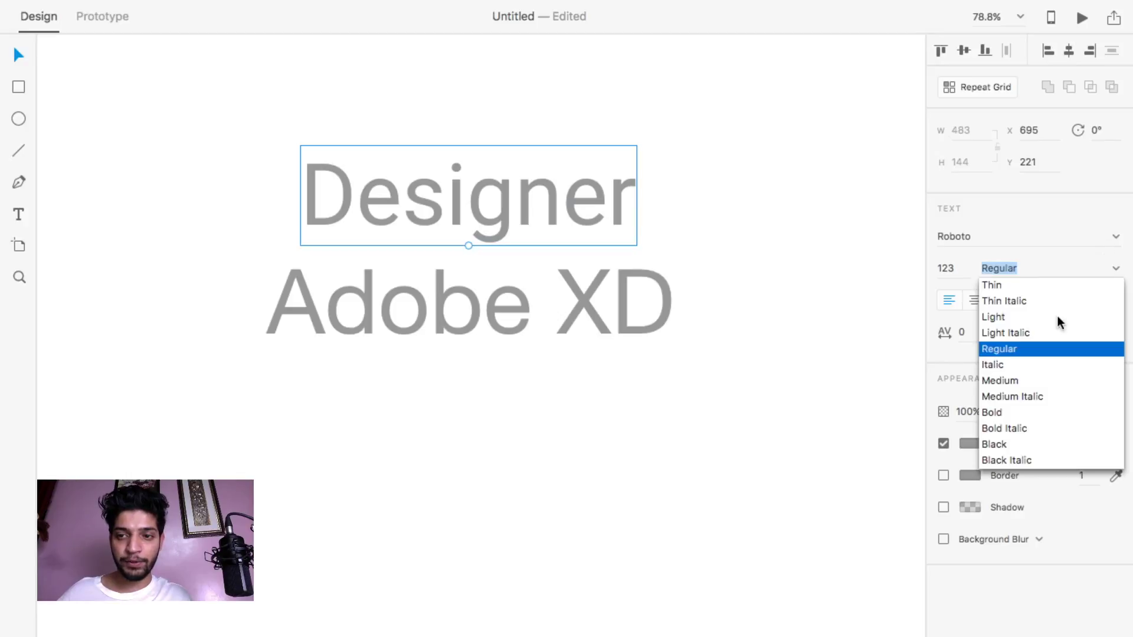
left_click(1022, 318)
Line up Adobe XD under Designer and make it Bold with a #000000 fill.
left_click(373, 317)
left_click_drag(374, 317, 443, 303)
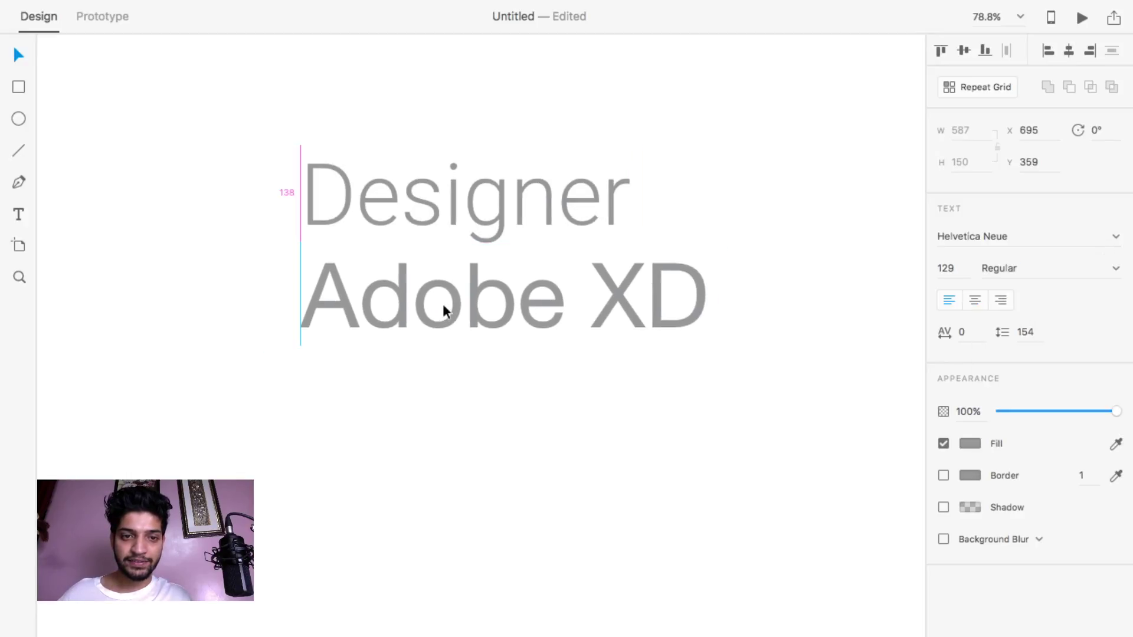
left_click(1003, 268)
left_click(1116, 269)
left_click(1007, 442)
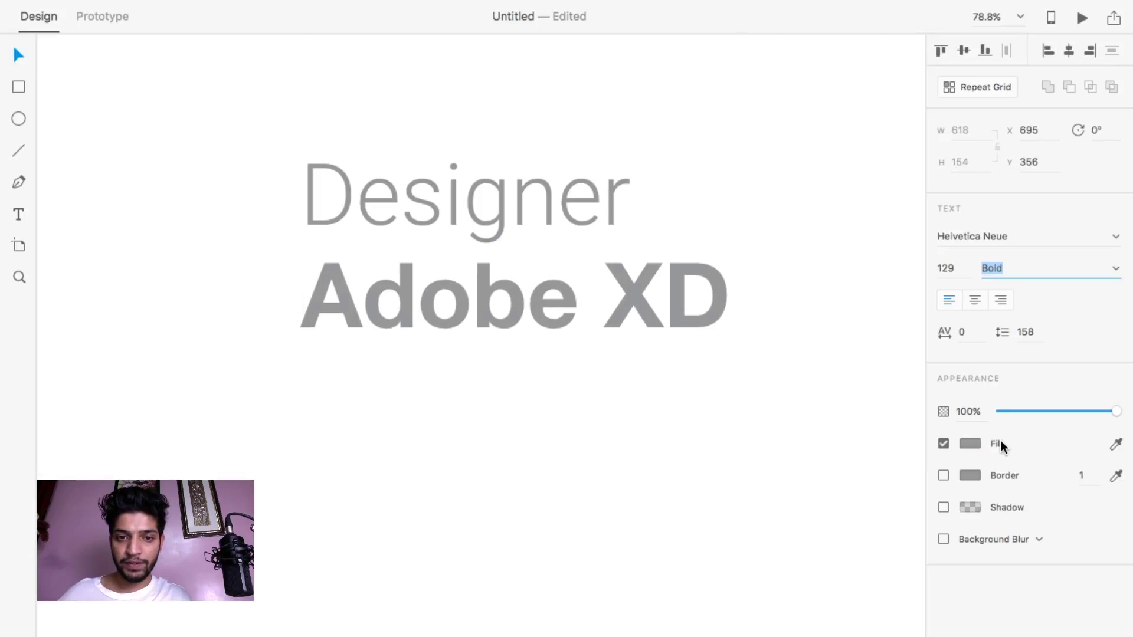
left_click(972, 443)
type("000000")
key("Return")
left_click(429, 307)
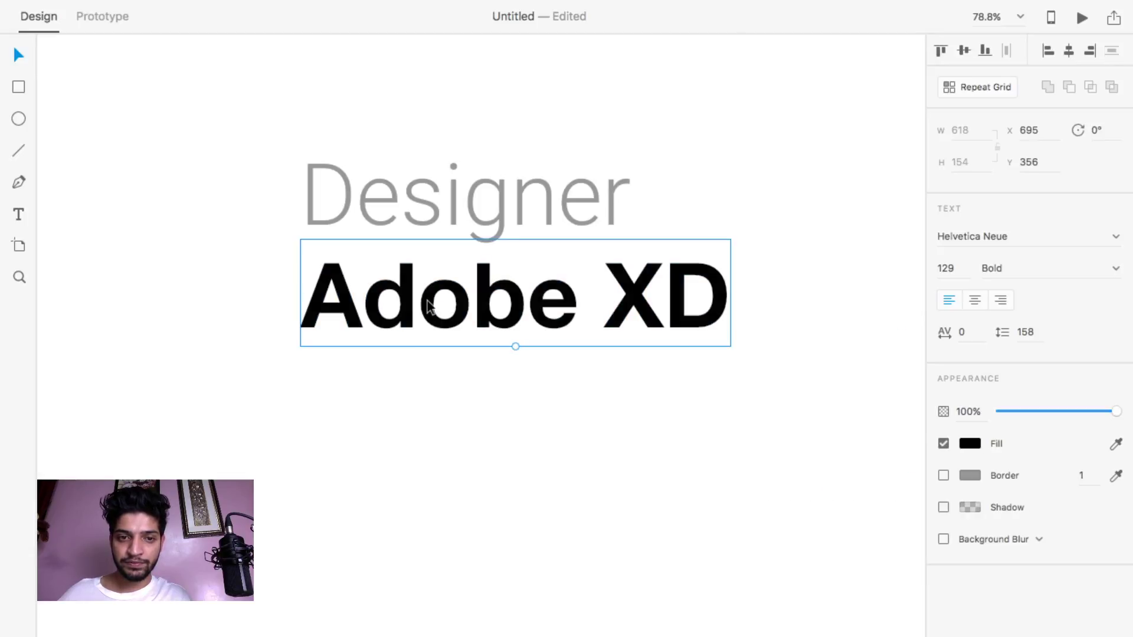
Scale Designer down to size 86 and Adobe XD down to 103.
left_click(480, 157)
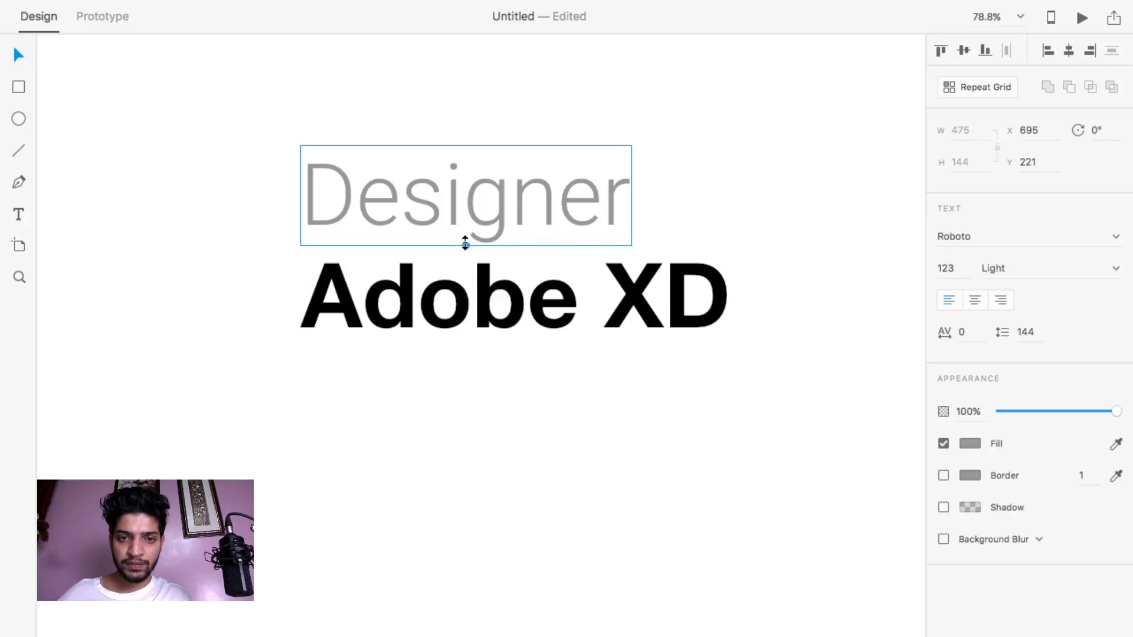
left_click_drag(463, 245, 424, 207)
left_click(541, 276)
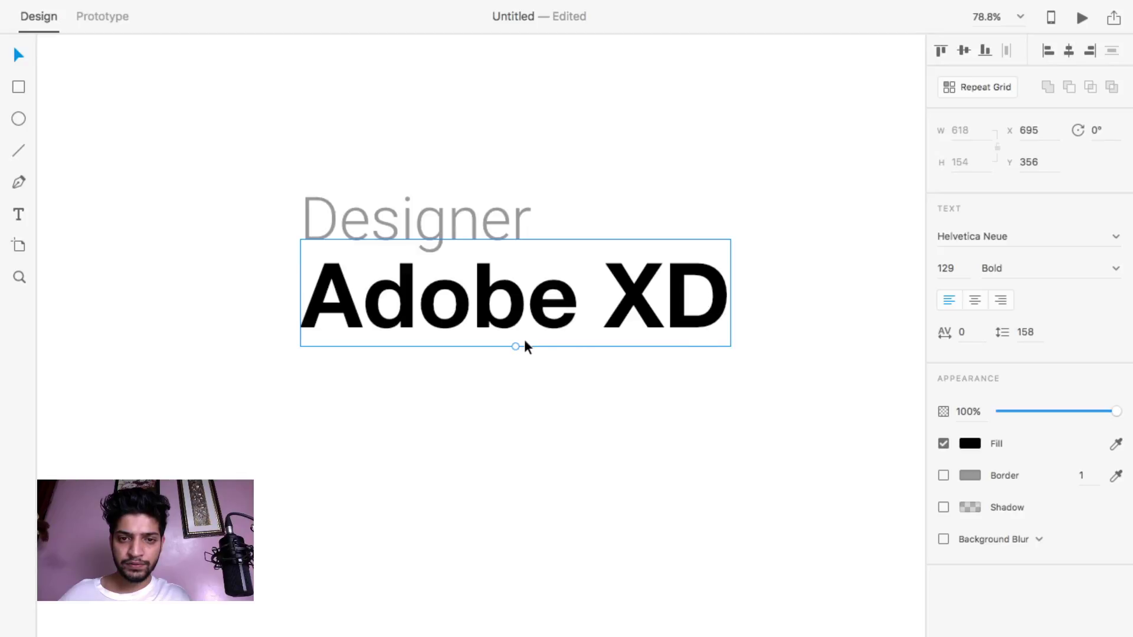
left_click_drag(514, 345, 485, 311)
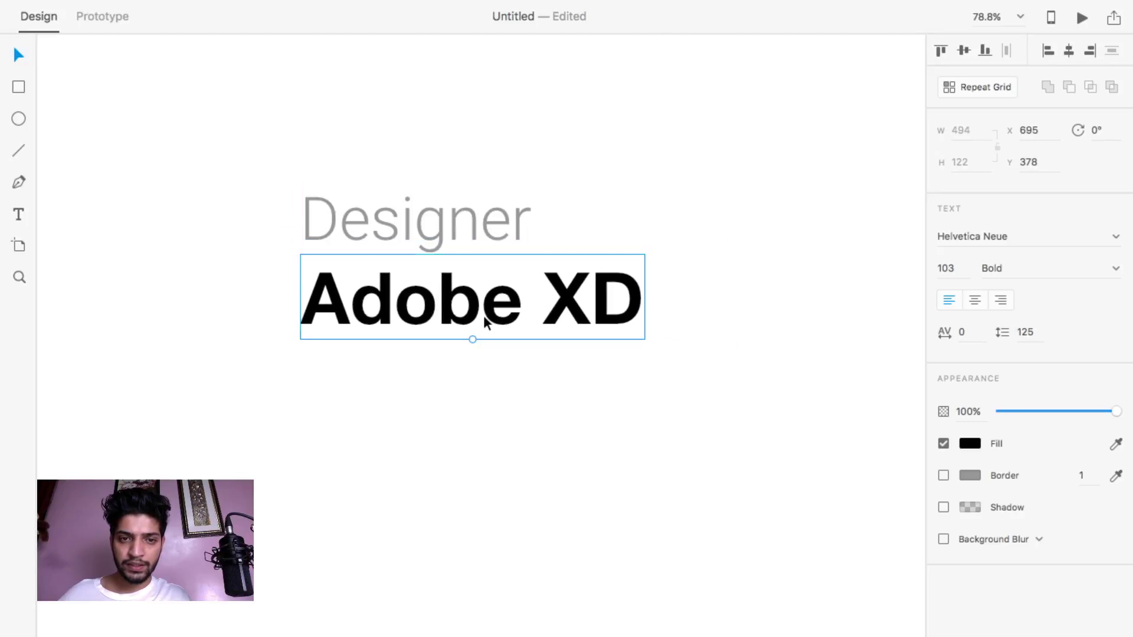
double_click(485, 309)
Retype the headings in capitals as ADOBE XD and DESIGNER.
type("adib")
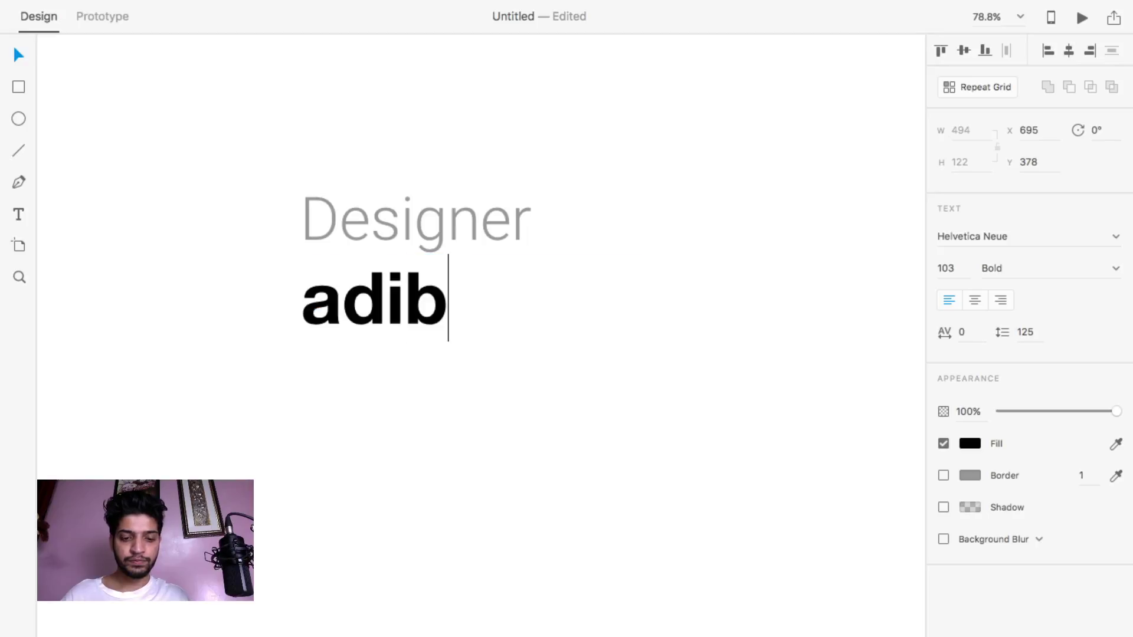
key("BackSpace")
key("BackSpace")
key("BackSpace")
key("BackSpace")
type("AD")
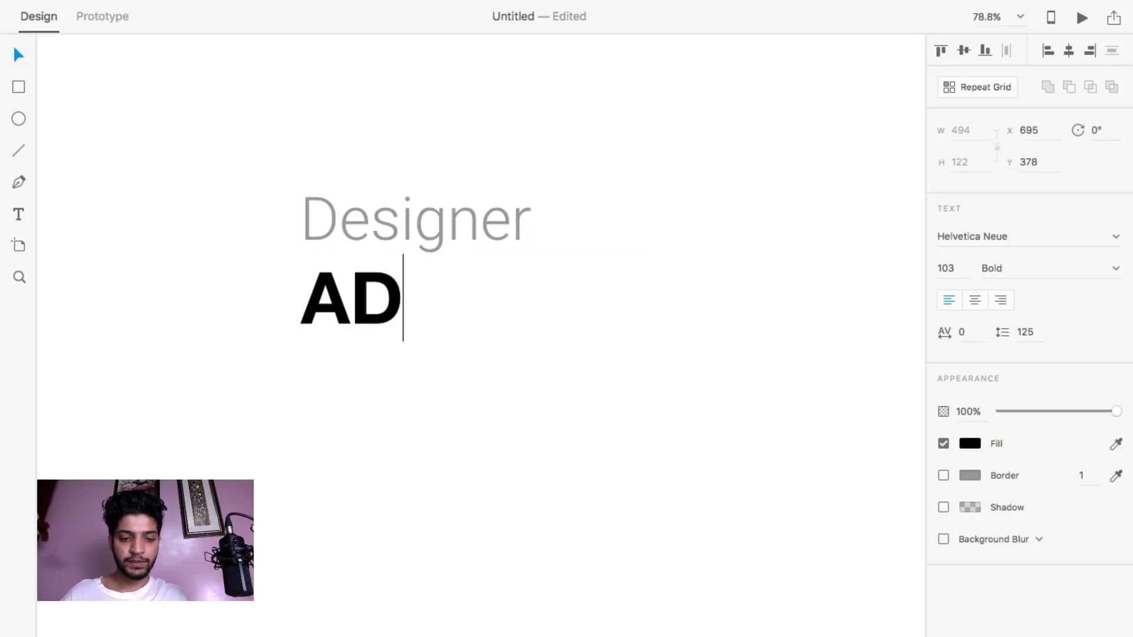
type("OBE XD")
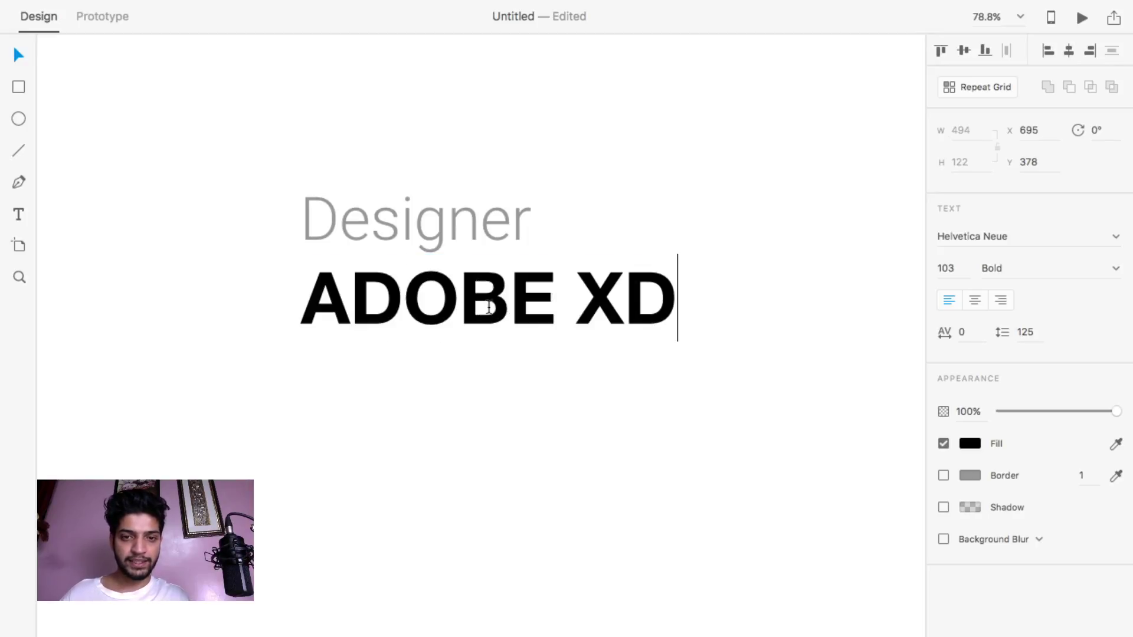
double_click(385, 205)
type("S")
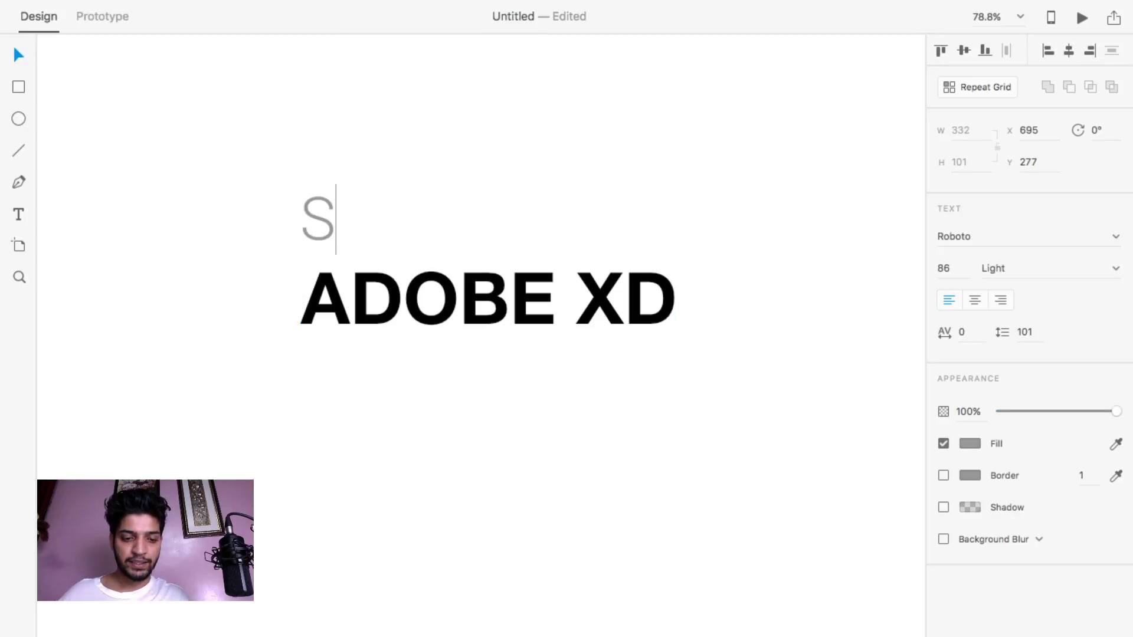
key("BackSpace")
type("DESIGNER")
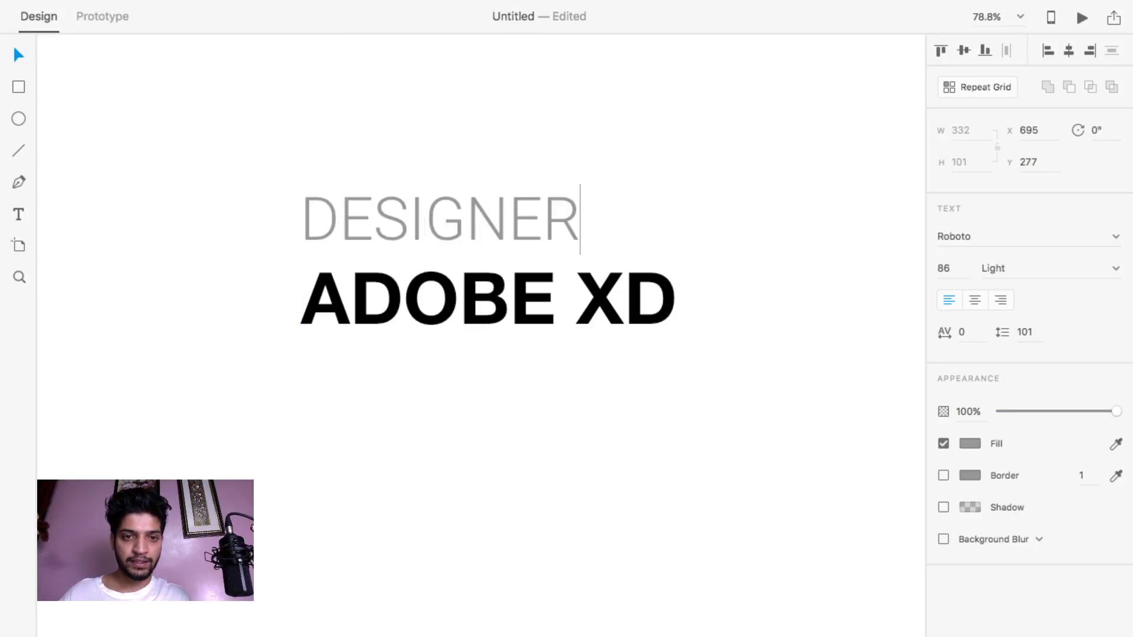
key("Escape")
Left-align DESIGNER with ADOBE XD.
left_click_drag(385, 234, 402, 235)
key("super+a")
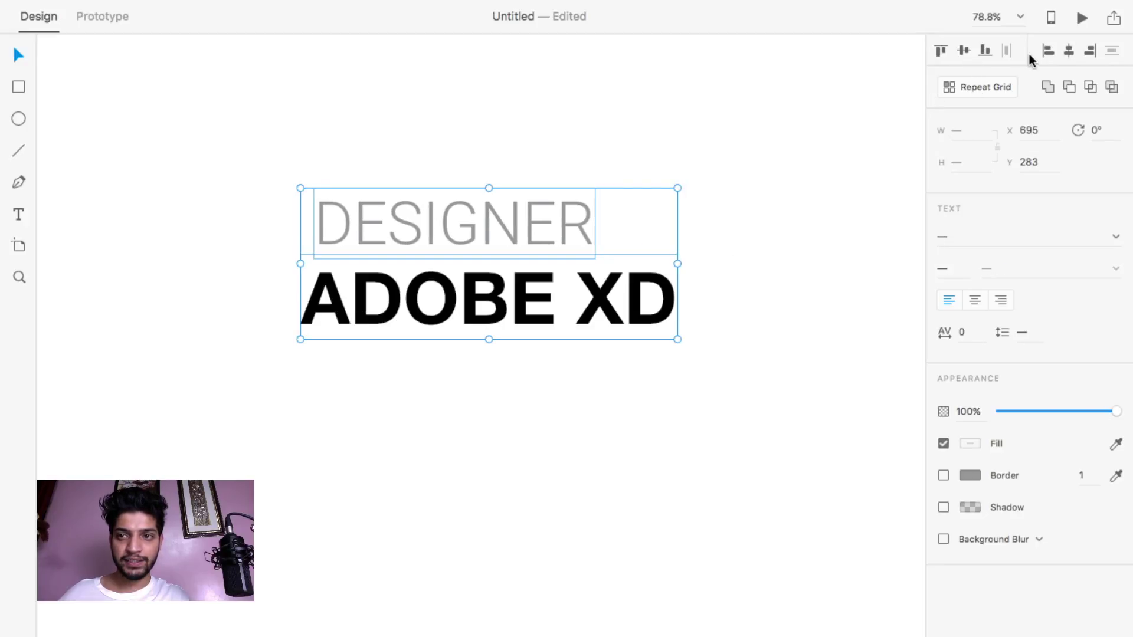
left_click(1044, 52)
left_click(682, 539)
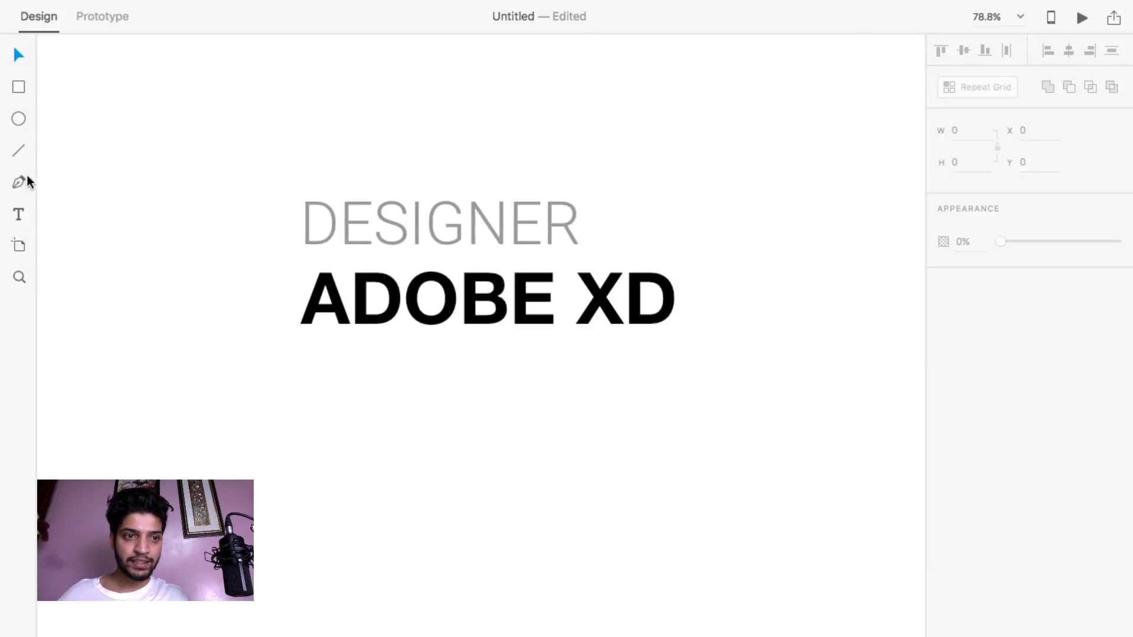
key("r")
left_click_drag(590, 221, 680, 226)
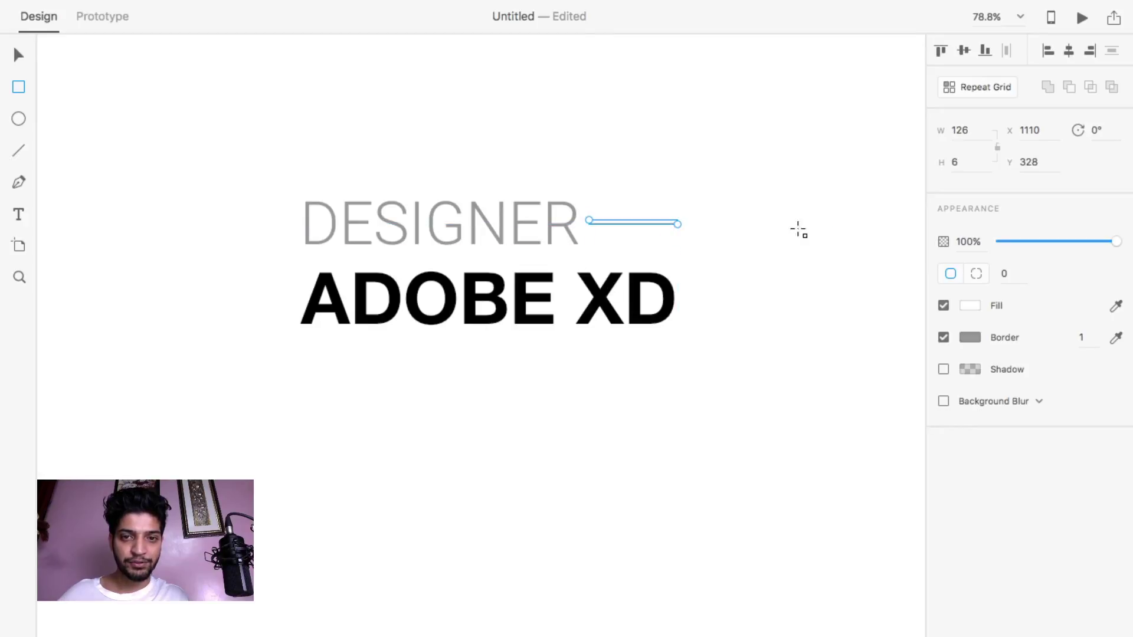
left_click(976, 302)
type("000000")
key("Return")
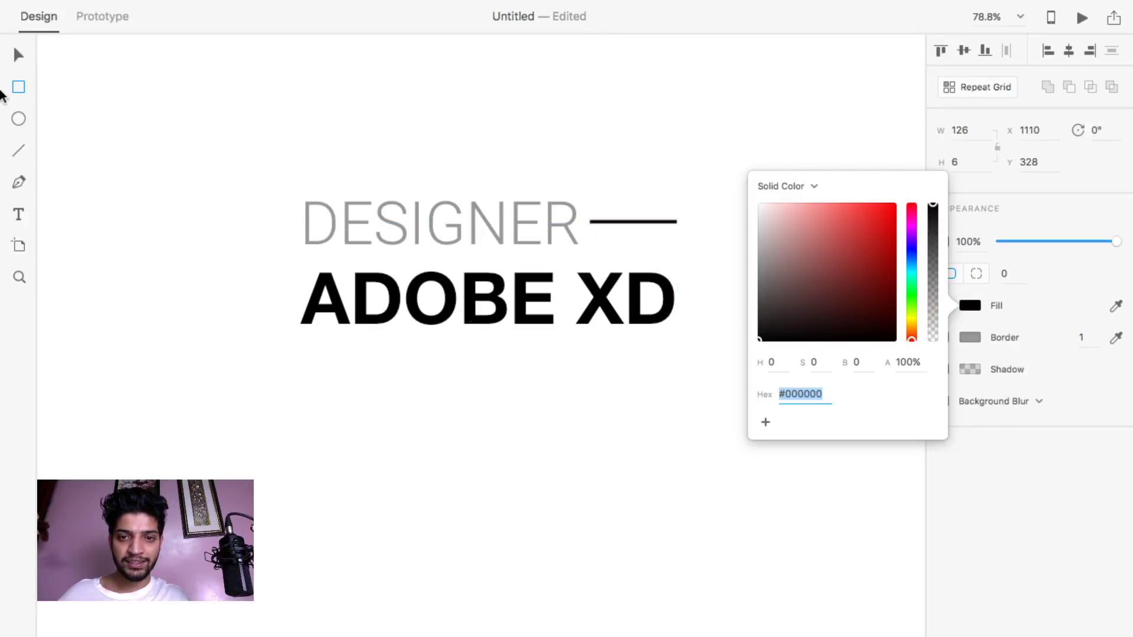
left_click(18, 55)
left_click(178, 168)
scroll(183, 177, "down", 5)
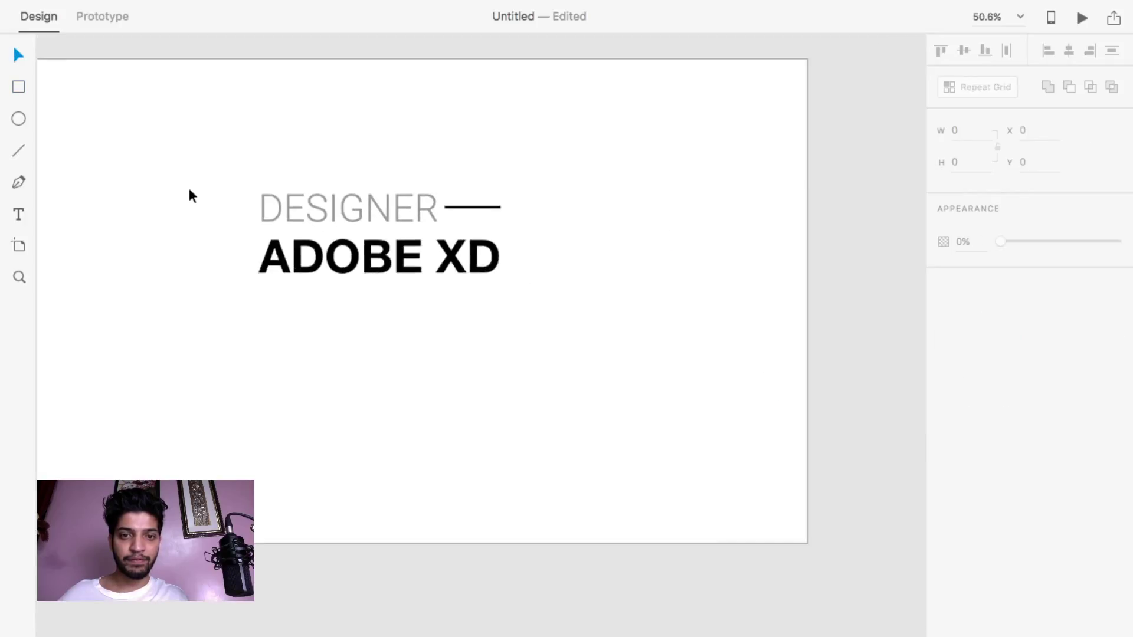
left_click_drag(378, 374, 481, 418)
scroll(450, 385, "up", 3)
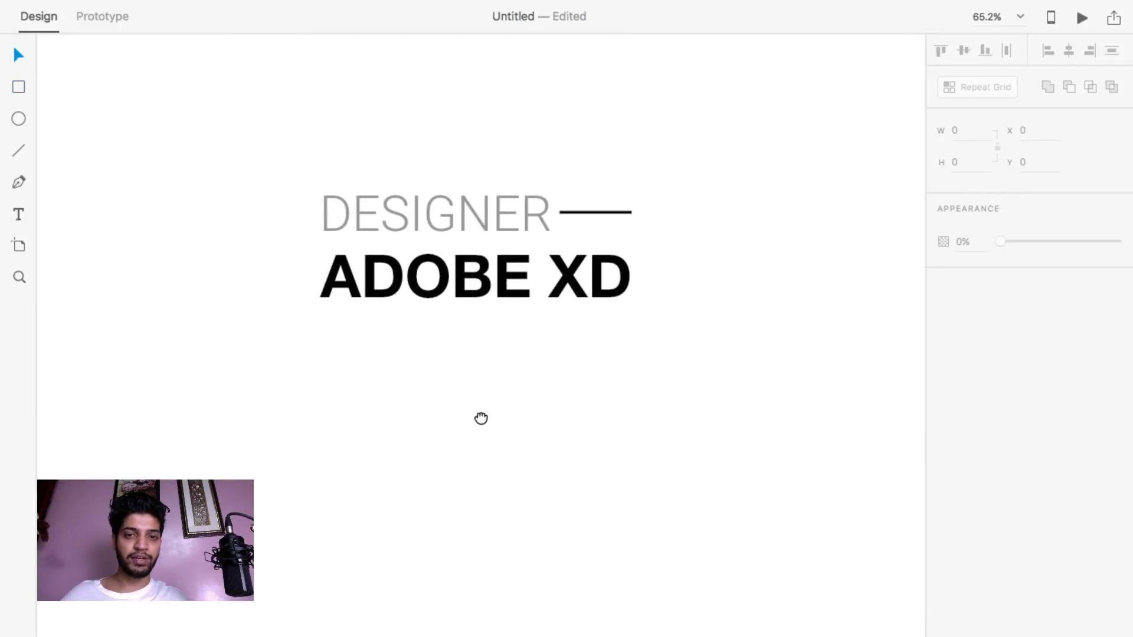
Copy the dash beside DESIGNER beneath ADOBE XD as a 539-wide underline.
scroll(531, 307, "up", 3)
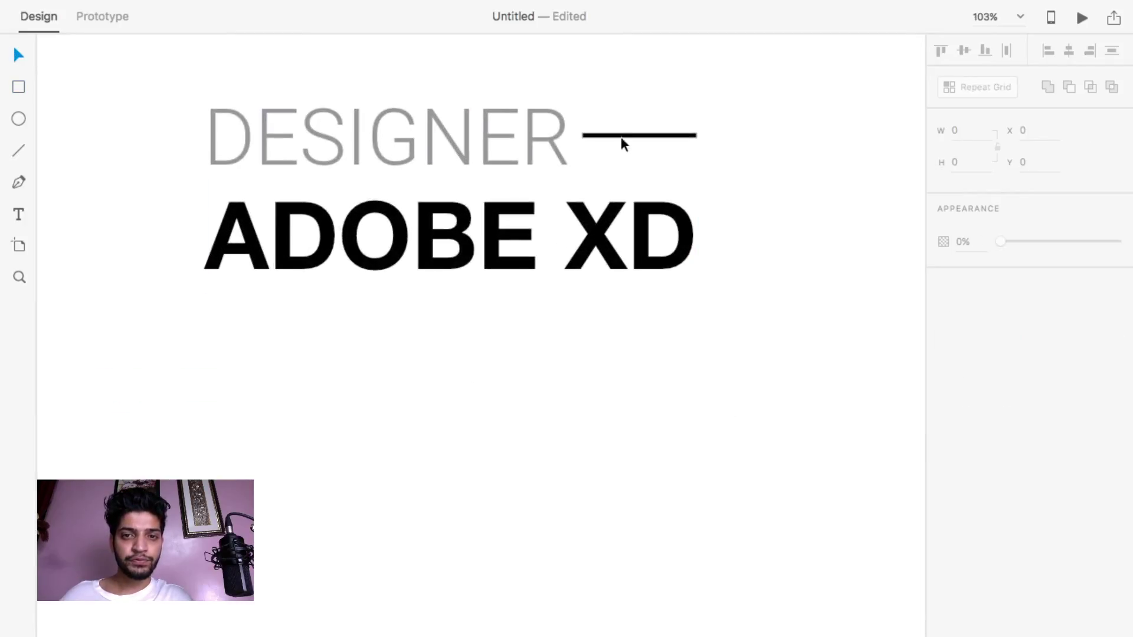
left_click_drag(621, 141, 239, 296)
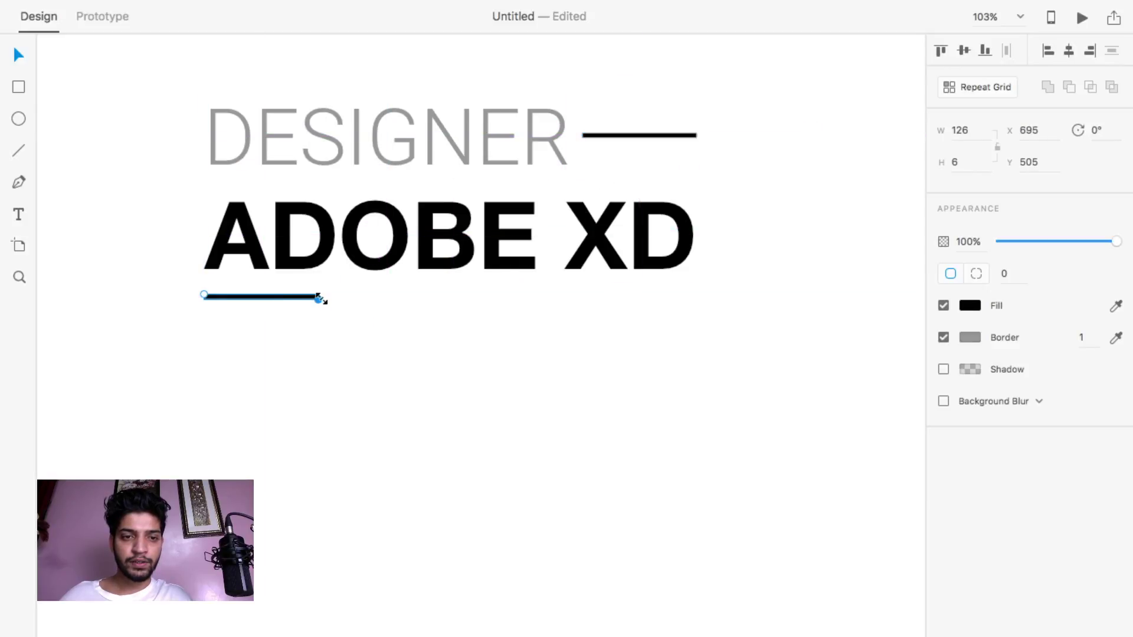
left_click_drag(318, 296, 705, 295)
key("super+z")
scroll(293, 321, "up", 5)
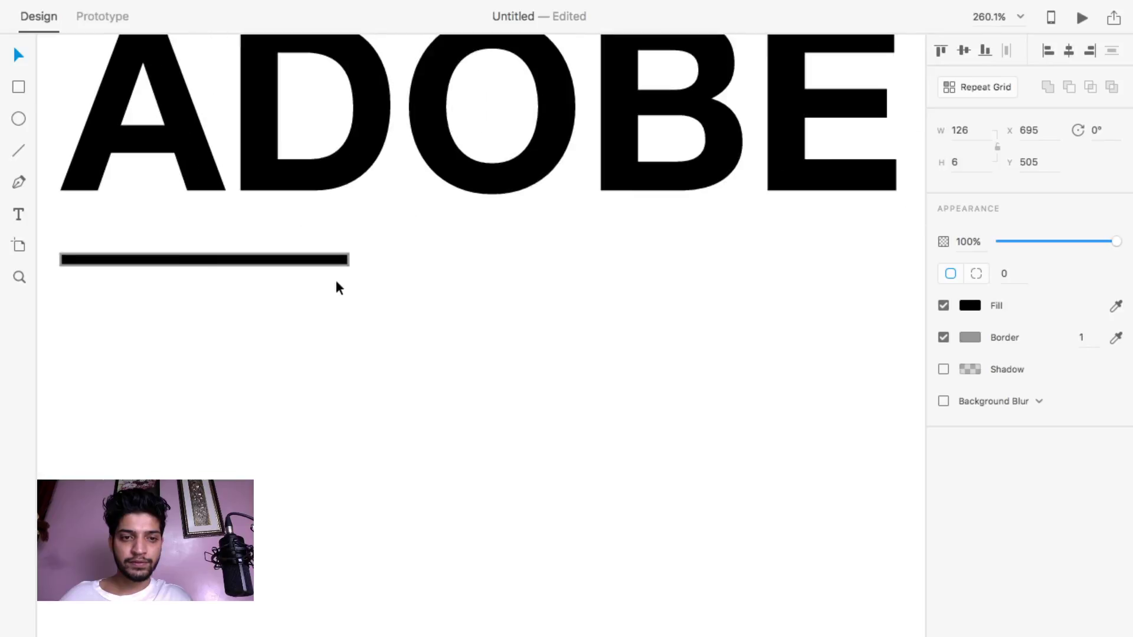
left_click(348, 257)
left_click_drag(348, 258, 1021, 233)
scroll(759, 279, "right", 15)
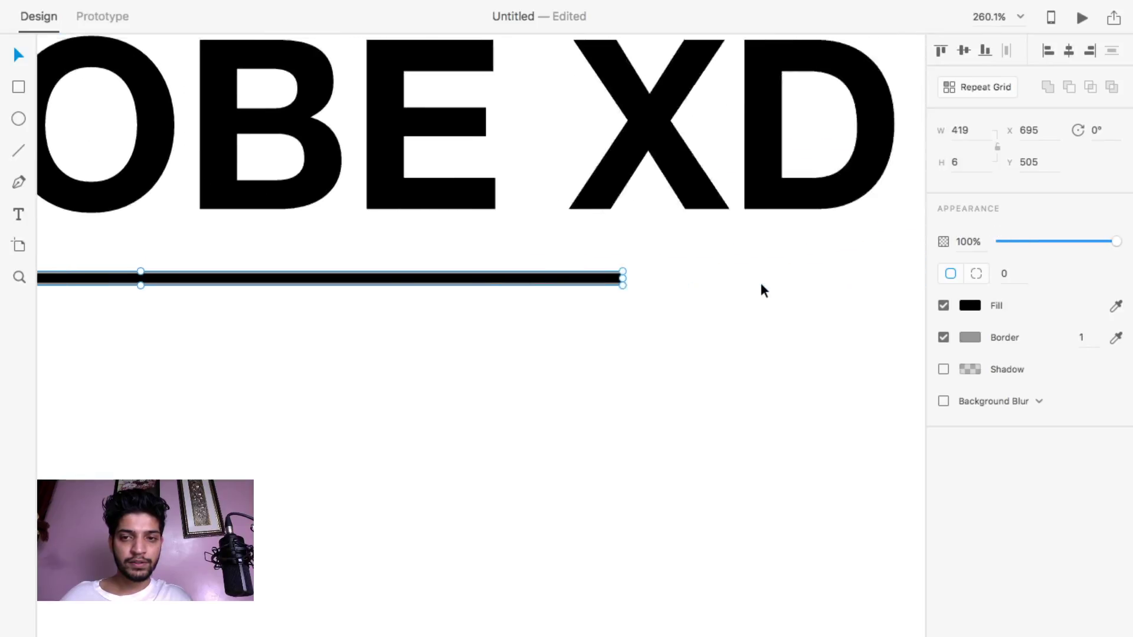
scroll(455, 333, "up", 3)
left_click_drag(283, 355, 560, 355)
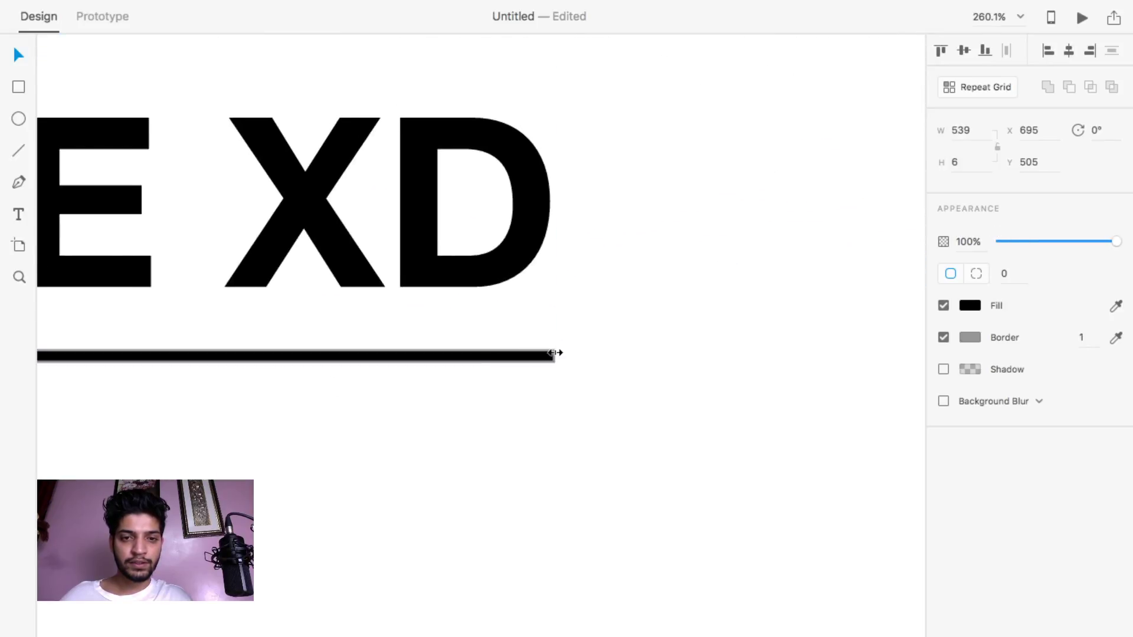
scroll(559, 355, "down", 8)
left_click(543, 427)
scroll(536, 430, "down", 3)
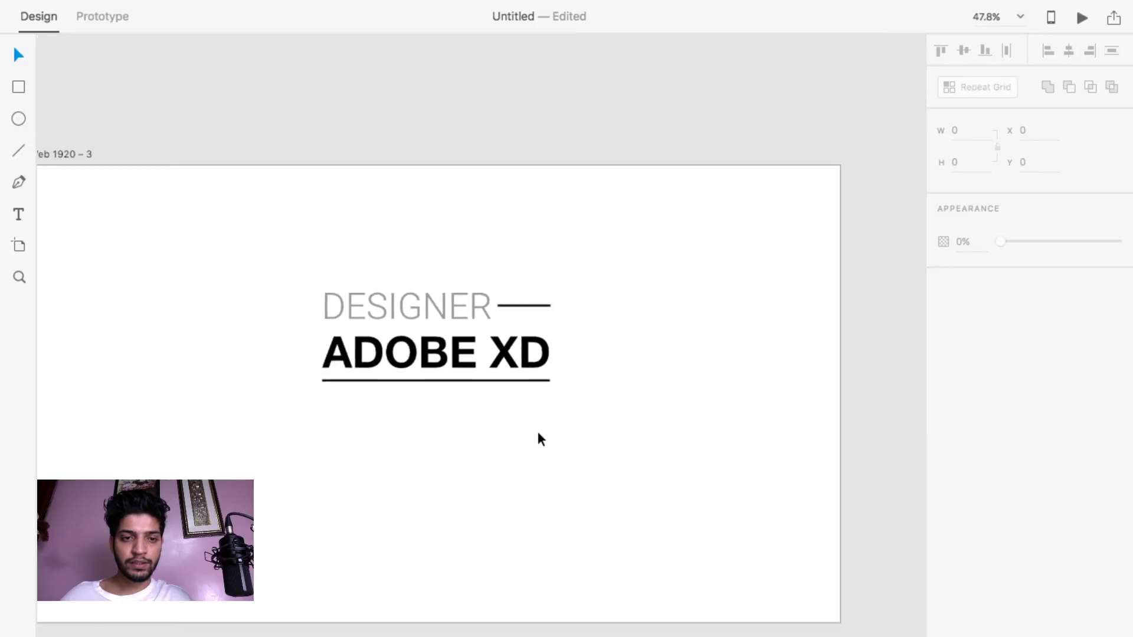
scroll(484, 413, "left", 5)
Scale the DESIGNER text down slightly.
left_click(426, 285)
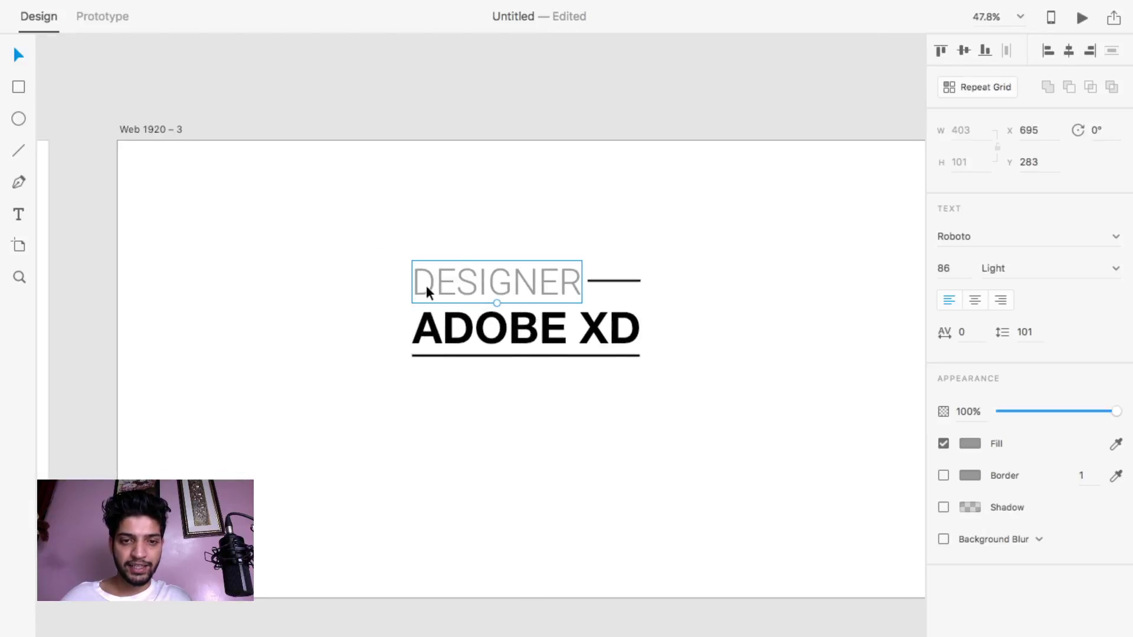
scroll(426, 287, "up", 5)
left_click(555, 313)
left_click(551, 287)
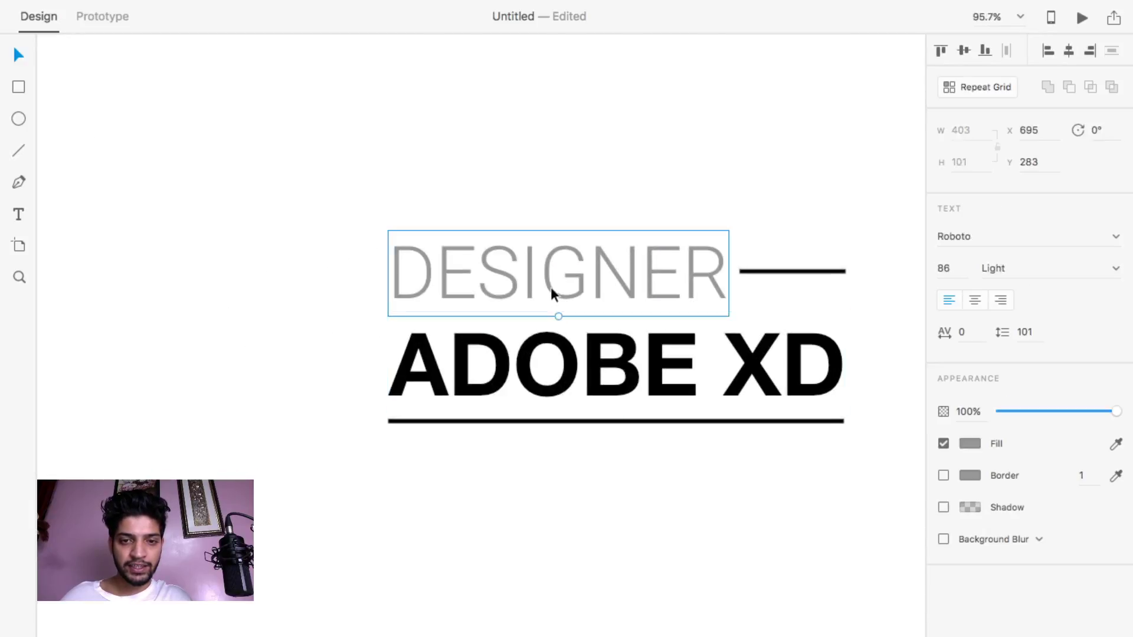
left_click_drag(559, 313, 537, 285)
Move the short line beside DESIGNER and resize it to 200 wide, 6 high.
left_click_drag(756, 271, 698, 278)
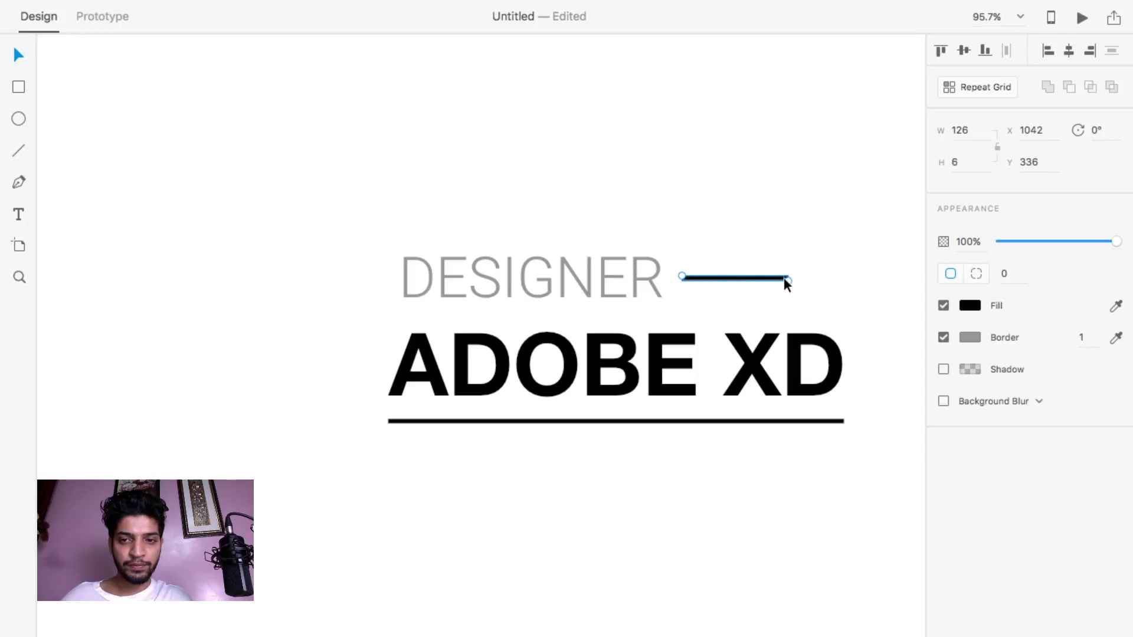
left_click_drag(789, 281, 851, 283)
left_click(785, 245)
scroll(726, 266, "down", 5)
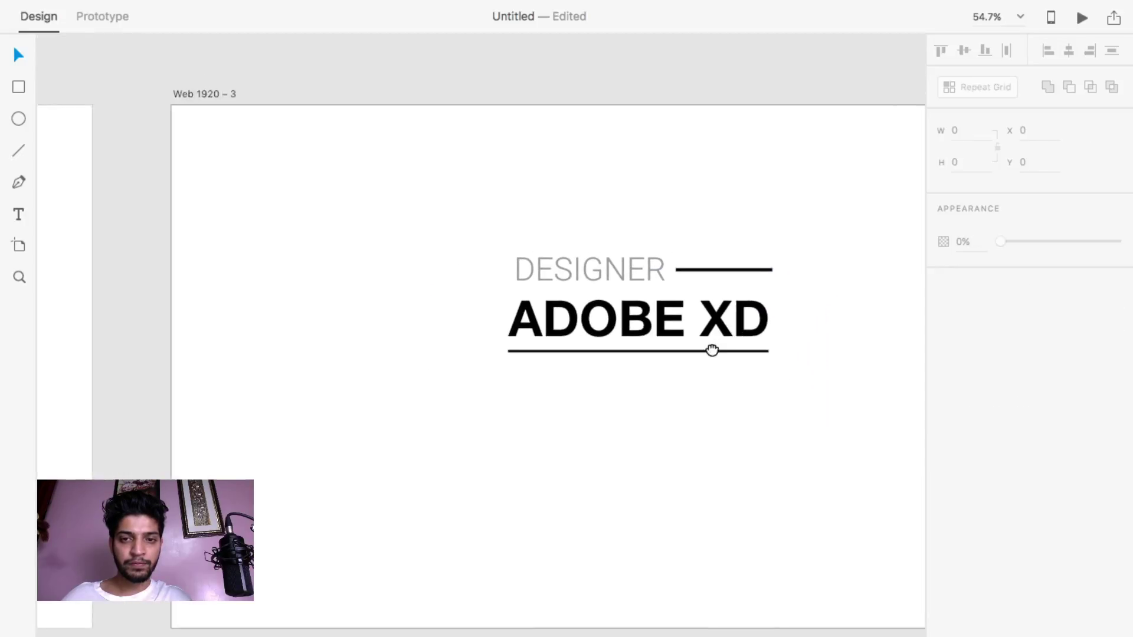
scroll(677, 313, "up", 5)
left_click(655, 403)
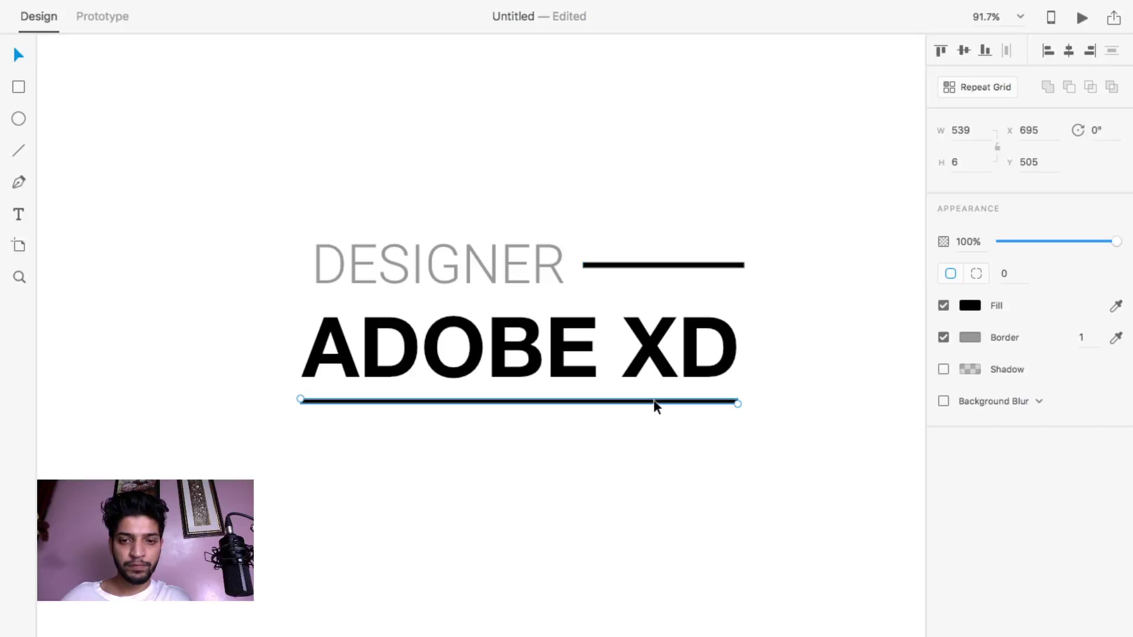
left_click(682, 266)
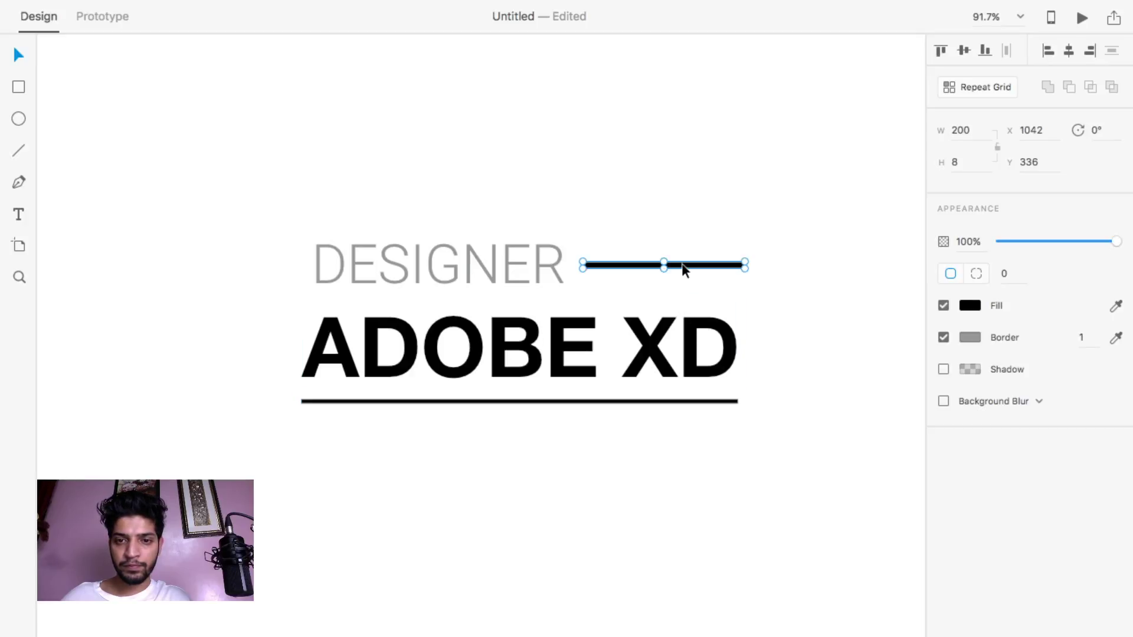
type("6")
key("Return")
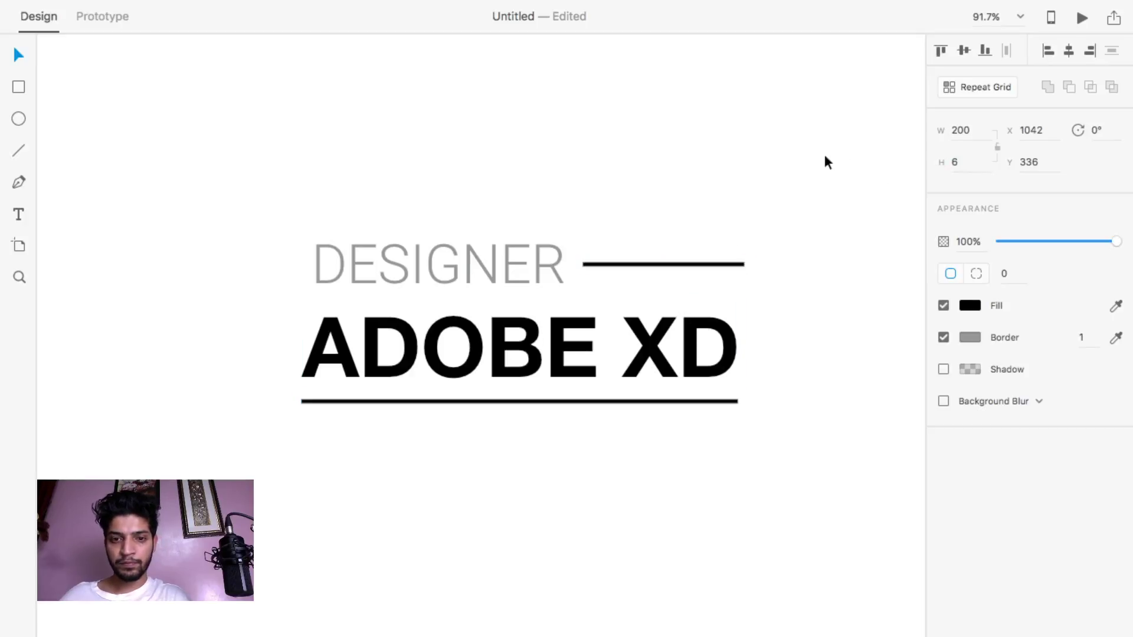
left_click(672, 168)
Shift the first heading left and place a centre-aligned copy of DESIGNER and ADOBE XD to its right.
scroll(669, 310, "down", 3)
scroll(670, 310, "right", 2)
key("ctrl+a")
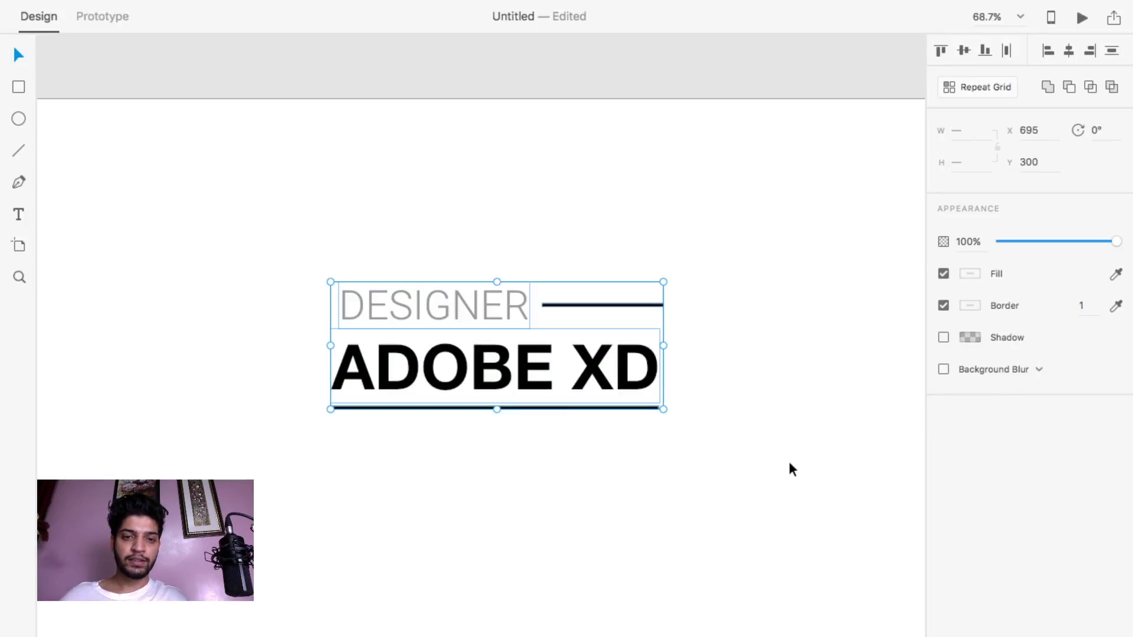
left_click_drag(532, 365, 714, 394)
left_click(183, 317)
left_click(236, 387, "shift")
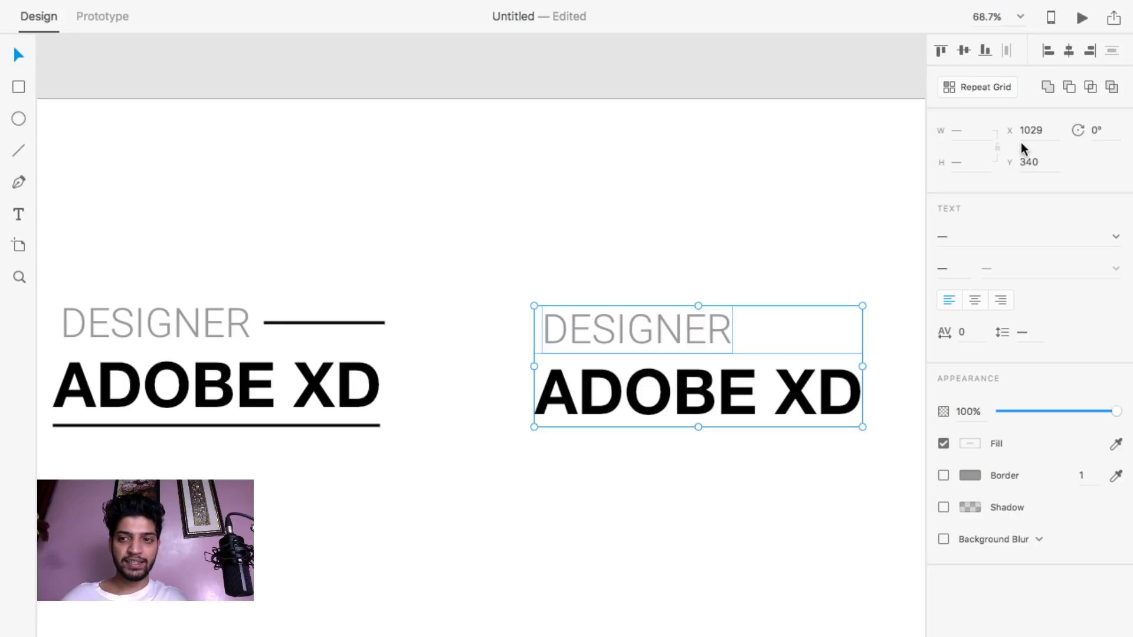
left_click(1069, 53)
left_click(648, 286)
Retype the copied ADOBE XD as DRIBBBLE and set it in Roboto.
scroll(648, 287, "down", 1)
scroll(649, 286, "right", 2)
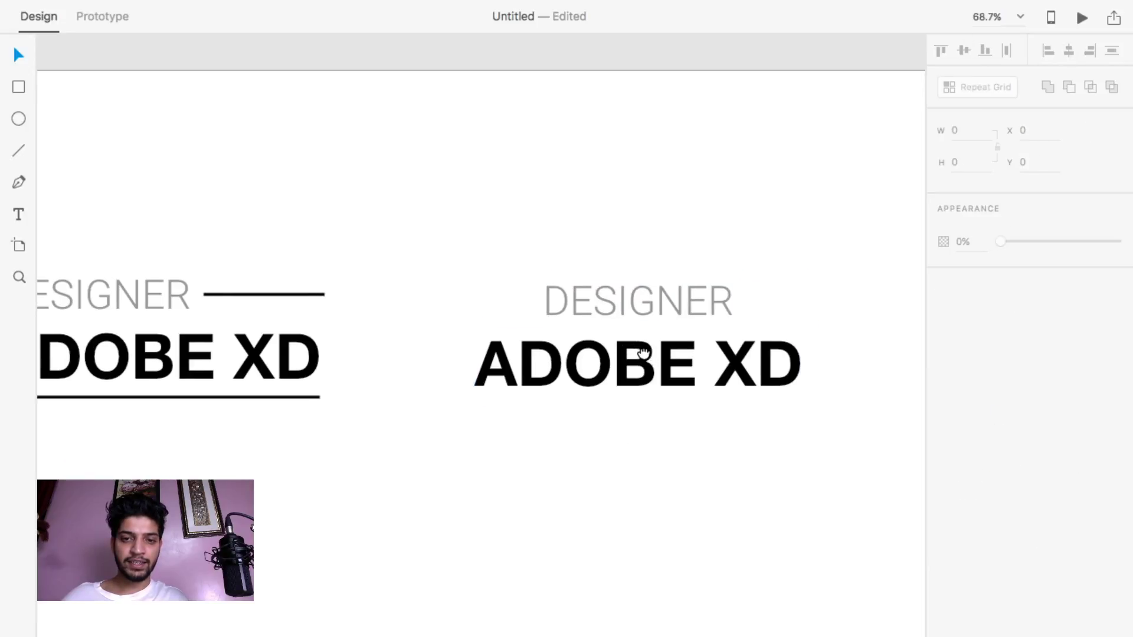
left_click(626, 384)
double_click(625, 384)
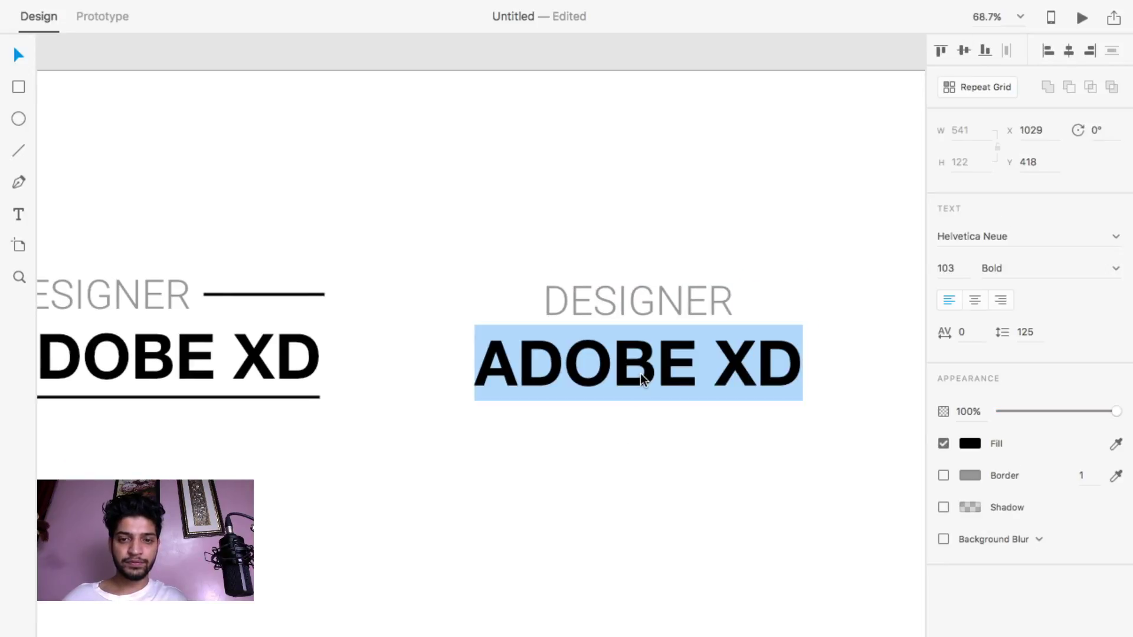
type("DRIBBB")
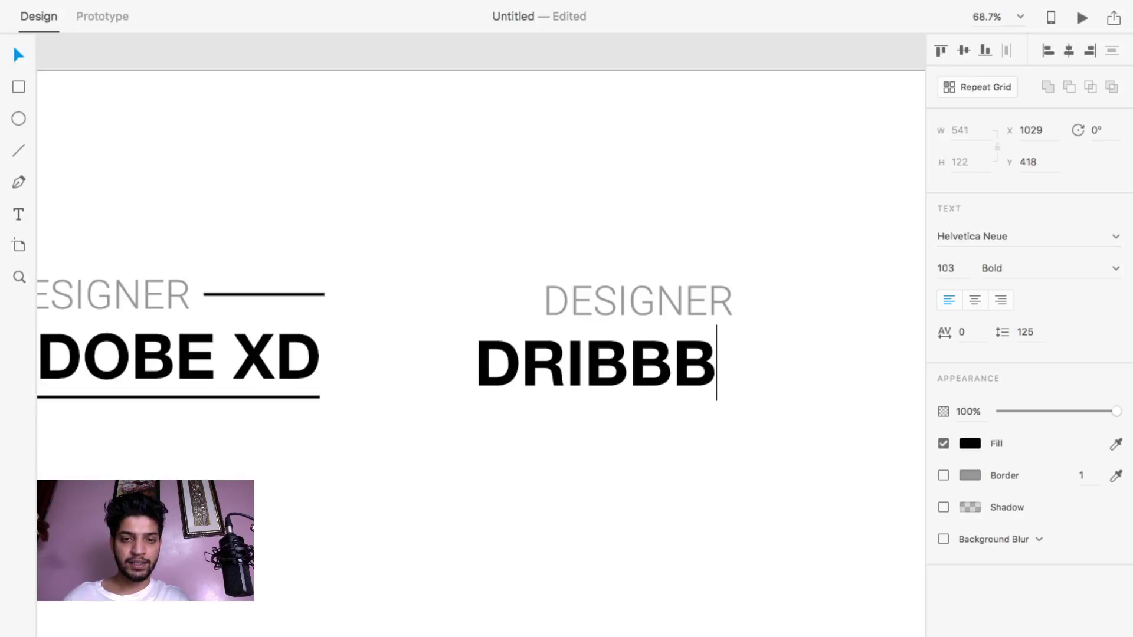
type("LE")
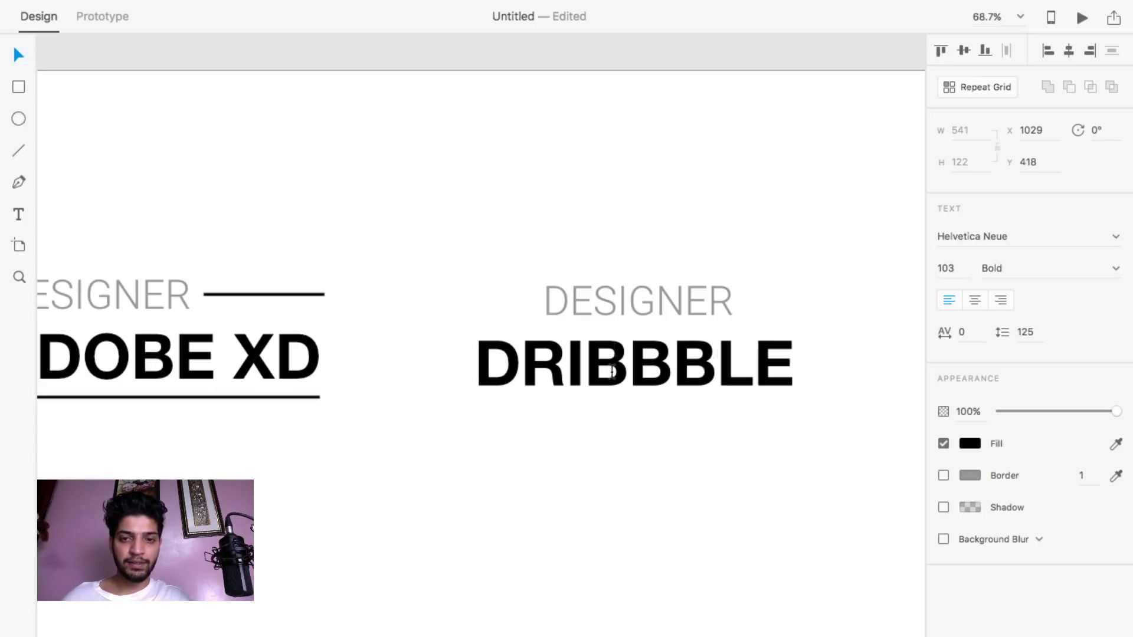
key("super+a")
left_click(977, 237)
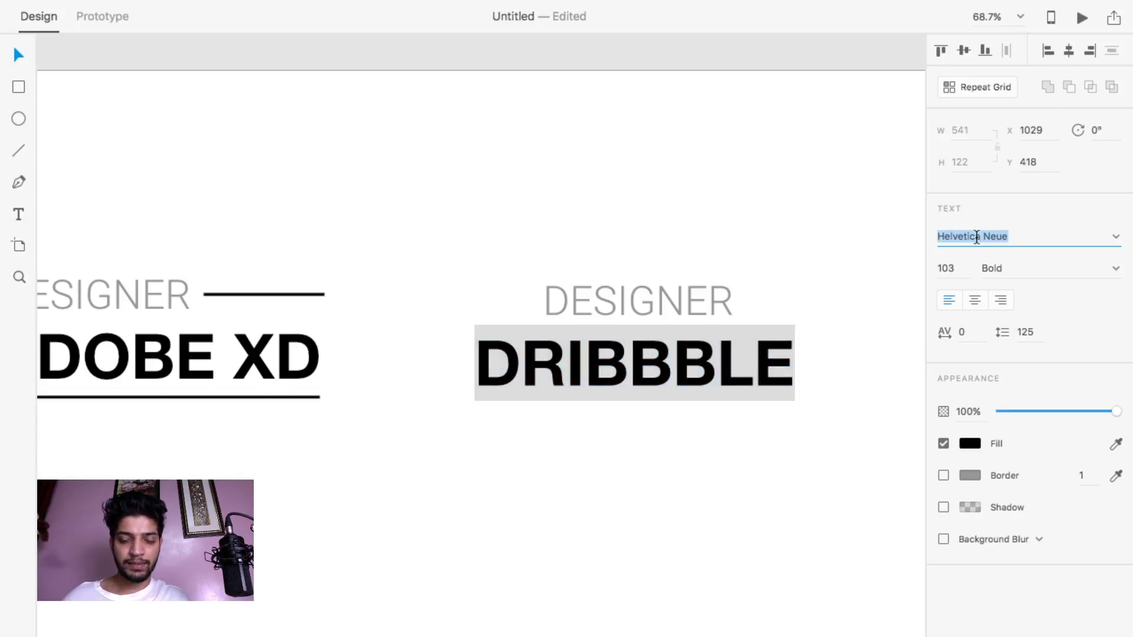
type("Robot")
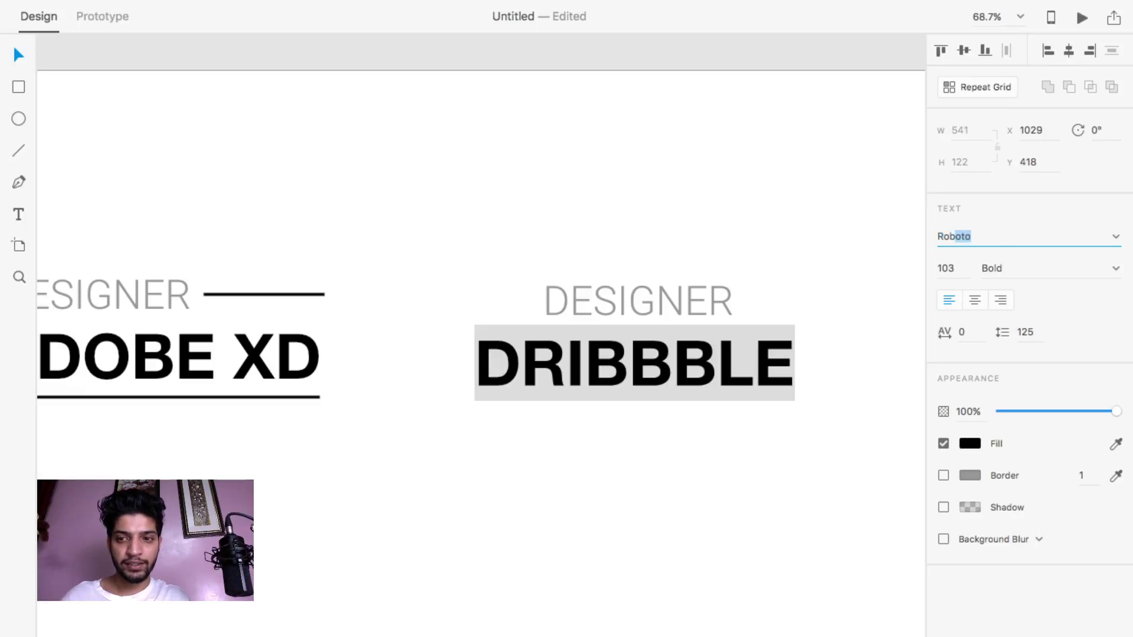
type("o")
key("Return")
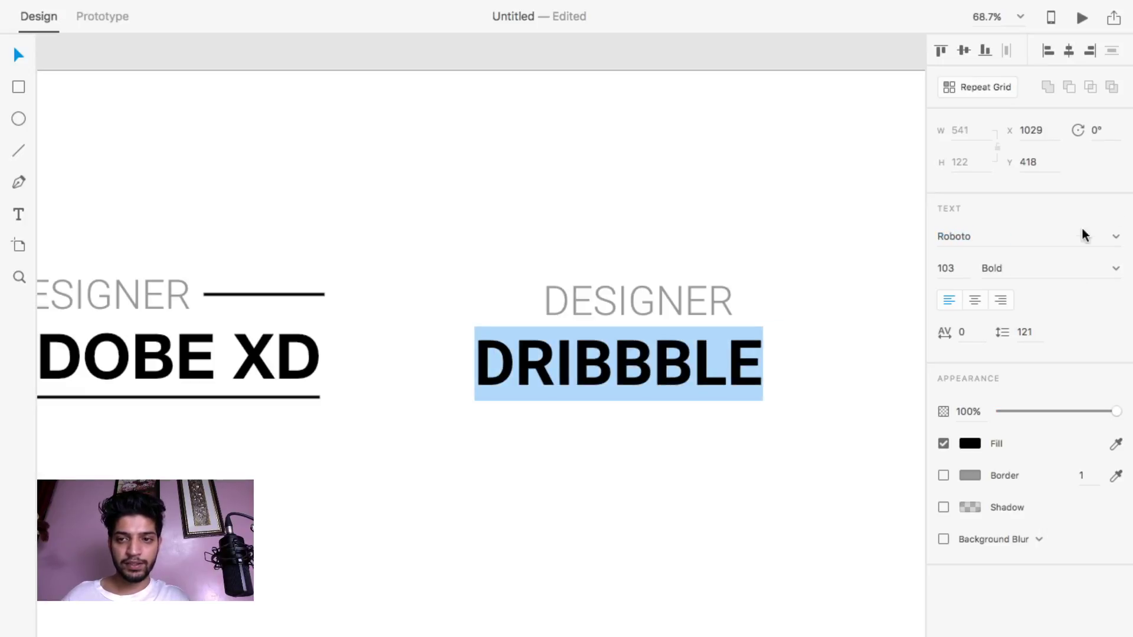
Move DESIGNER below DRIBBBLE and give it character spacing 300.
left_click(602, 314)
left_click_drag(601, 314, 605, 419)
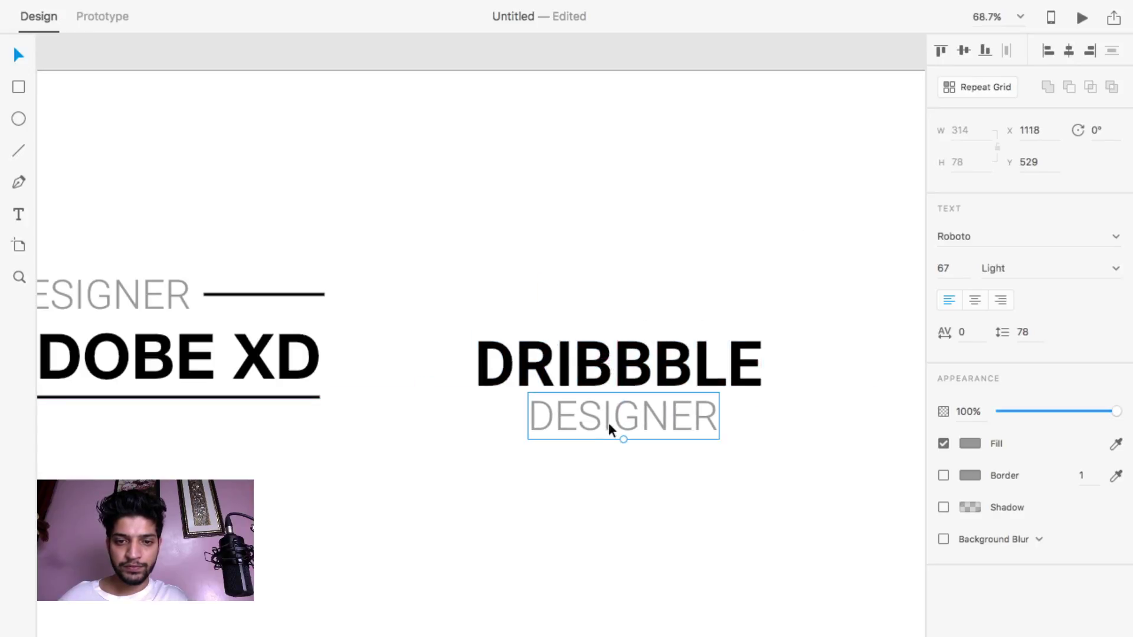
left_click(964, 332)
type("100")
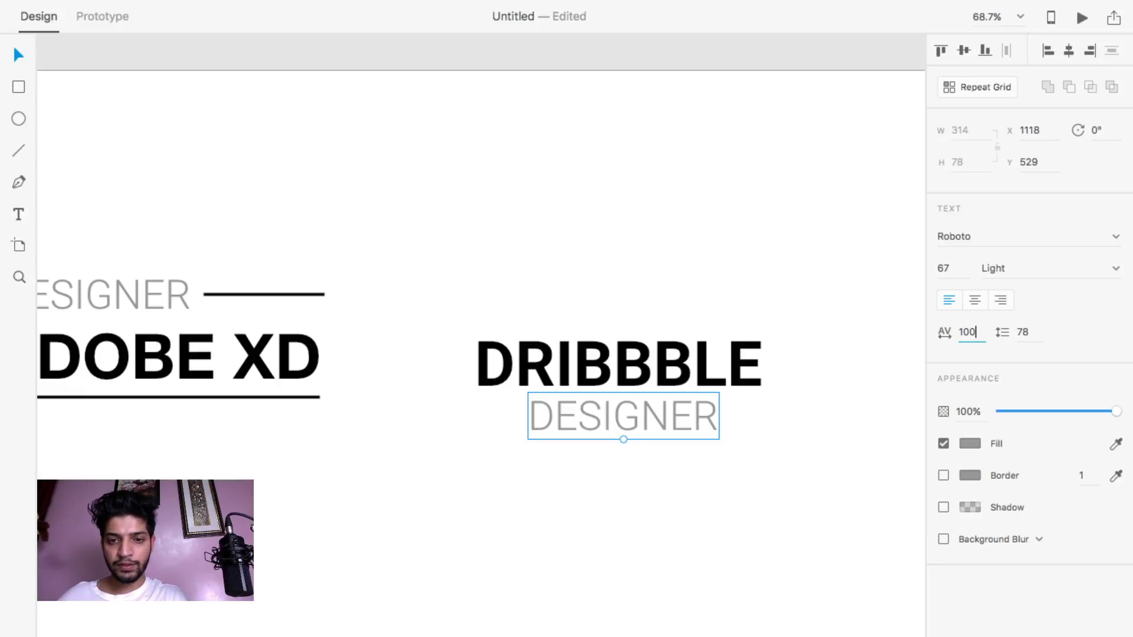
key("Return")
left_click(968, 332)
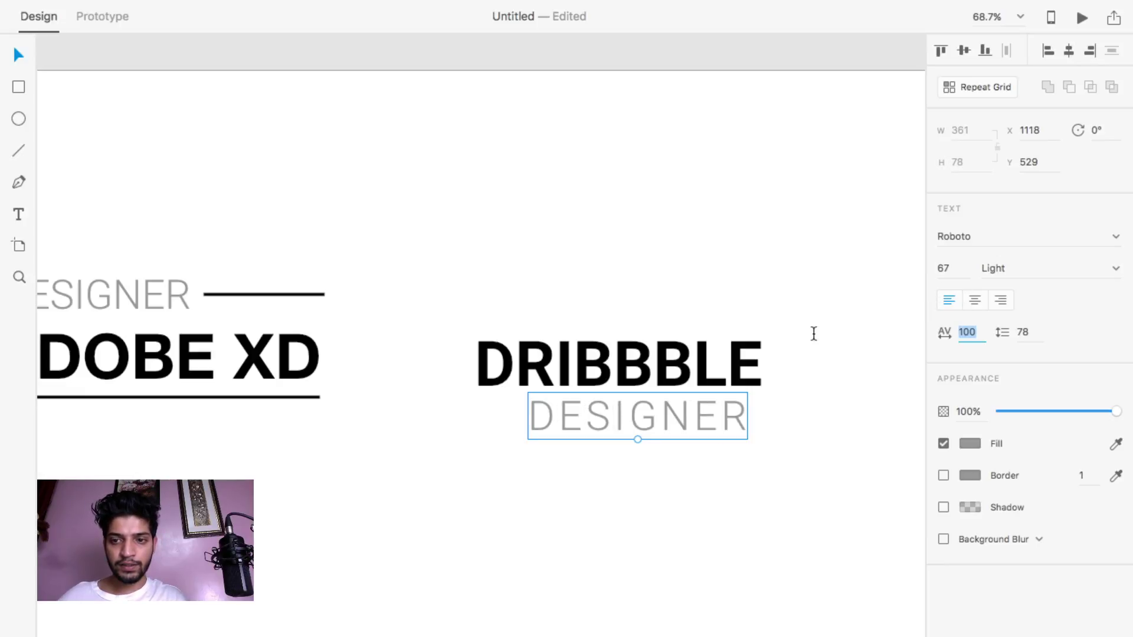
type("300")
key("Return")
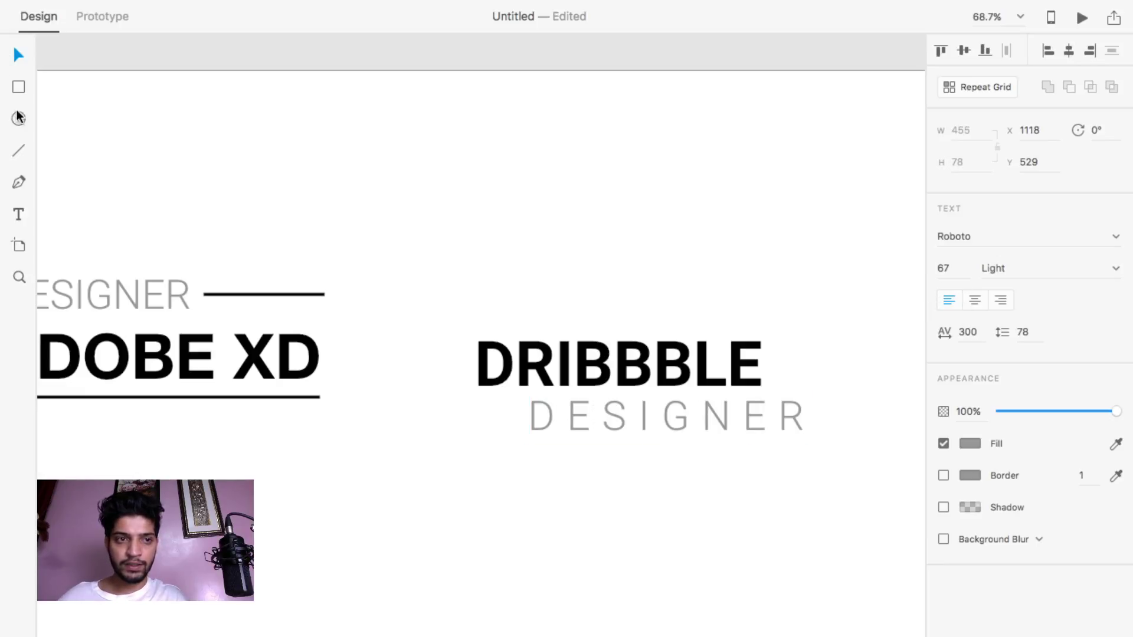
Centre DESIGNER horizontally under DRIBBBLE.
left_click(522, 350, "shift")
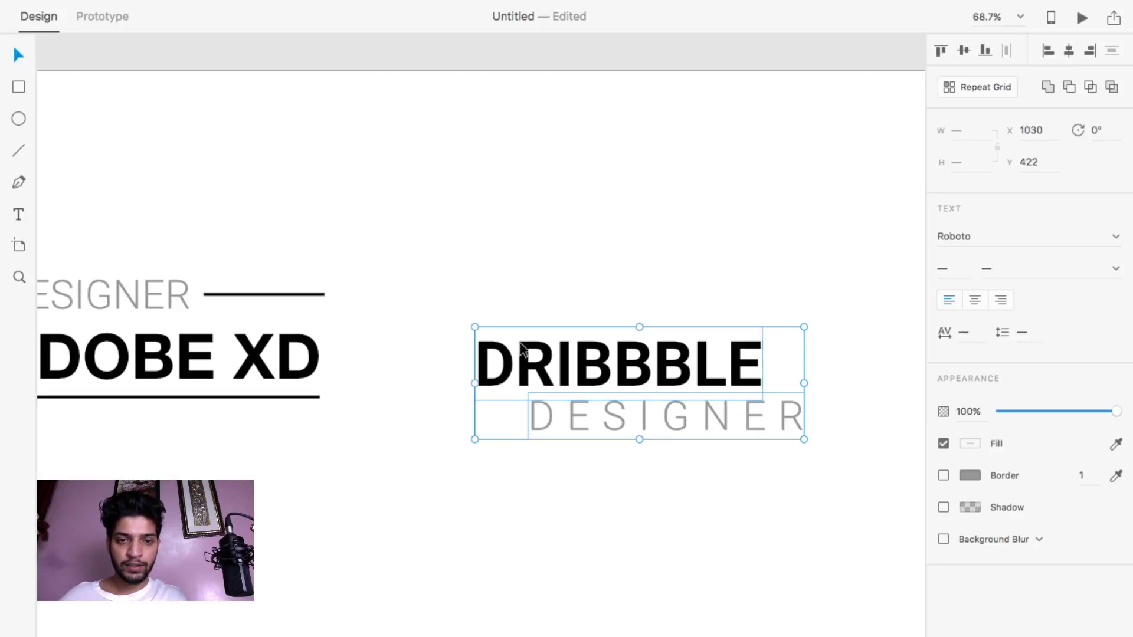
left_click(1068, 51)
left_click(847, 426)
scroll(664, 543, "down", 5)
Duplicate artboard Web 1920 – 3 to the right as Web 1920 – 4.
scroll(664, 543, "down", 3)
scroll(663, 543, "right", 3)
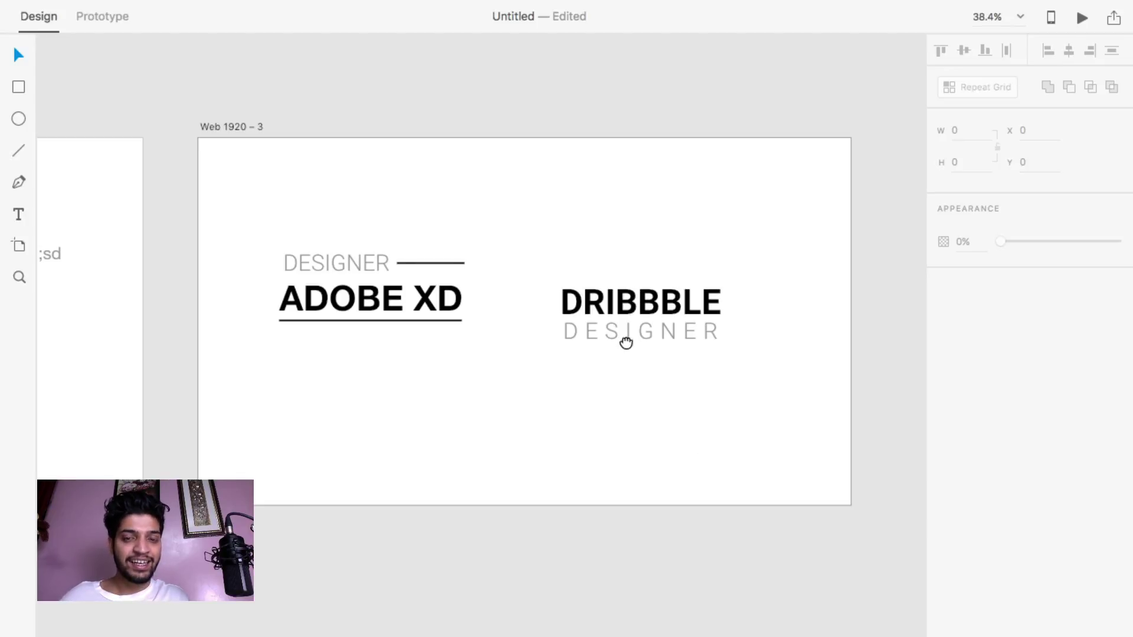
scroll(626, 342, "down", 1)
scroll(450, 353, "down", 2)
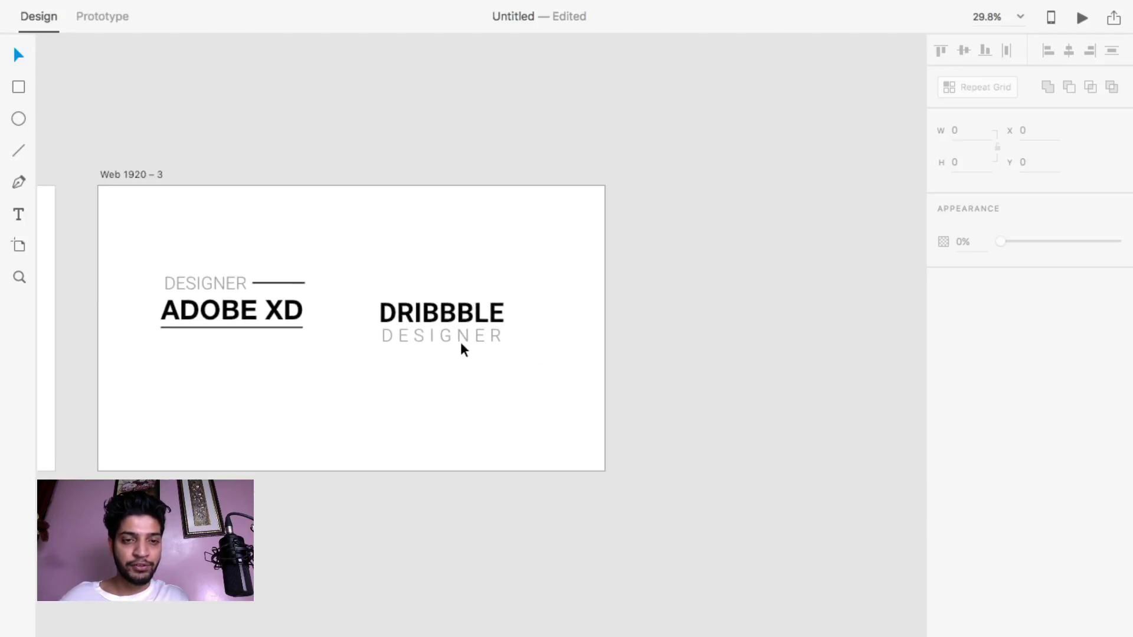
left_click(130, 175)
left_click_drag(129, 176, 664, 174)
scroll(590, 236, "right", 3)
left_click(670, 534)
scroll(670, 534, "up", 3)
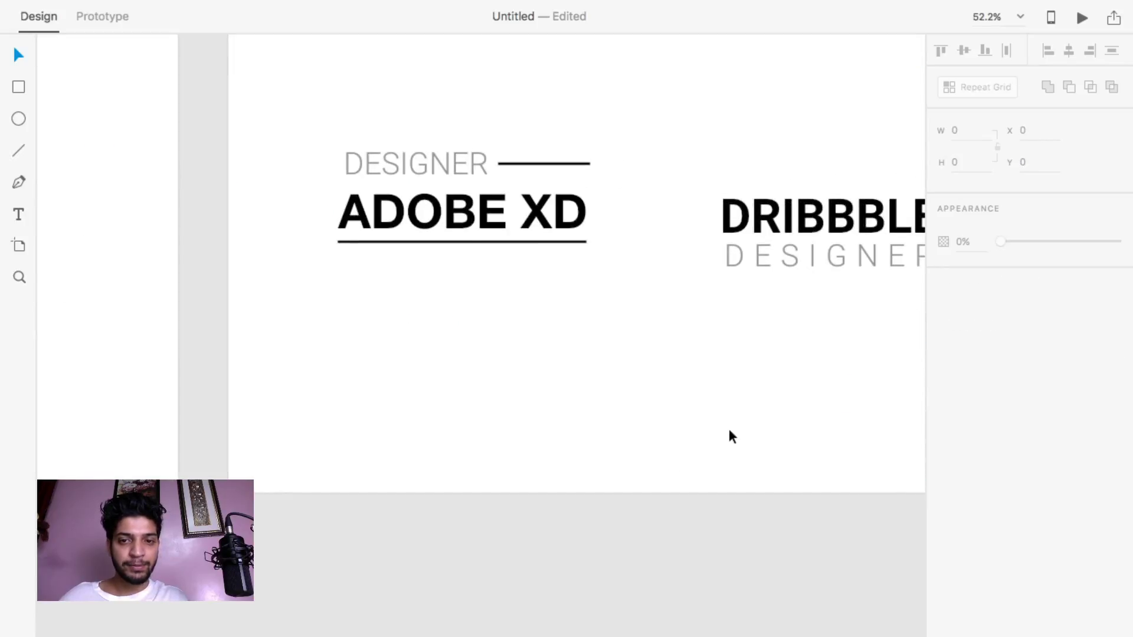
left_click_drag(728, 435, 550, 490)
Delete the DESIGNER / ADOBE XD group and move DRIBBBLE and DESIGNER left.
left_click_drag(196, 137, 425, 369)
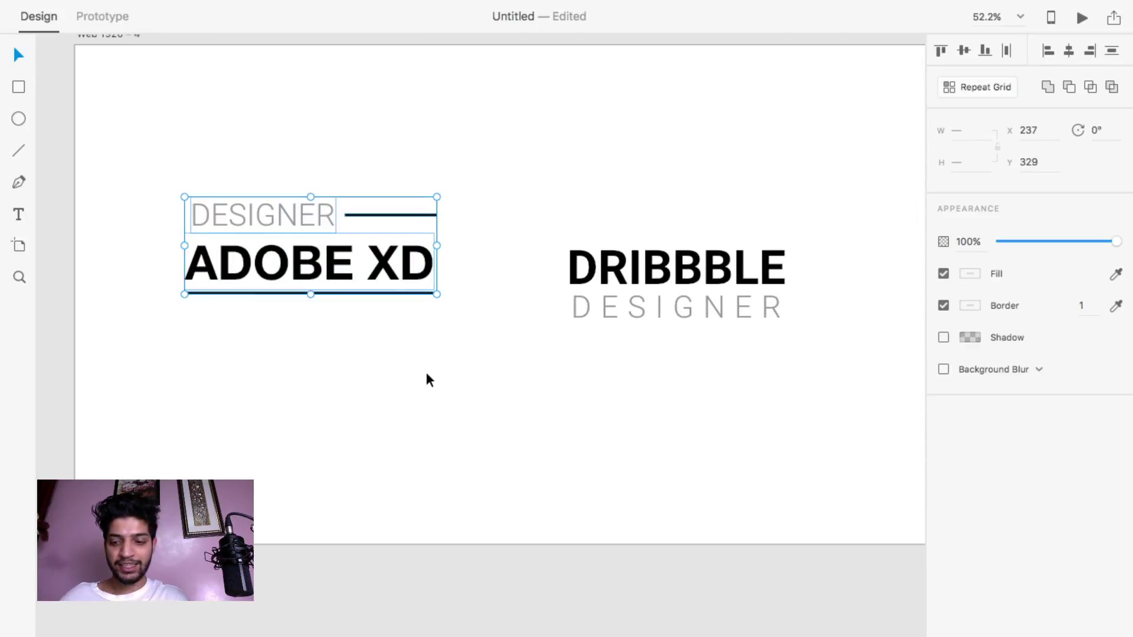
key("Delete")
left_click_drag(575, 220, 751, 359)
left_click_drag(688, 267, 323, 283)
left_click(455, 405)
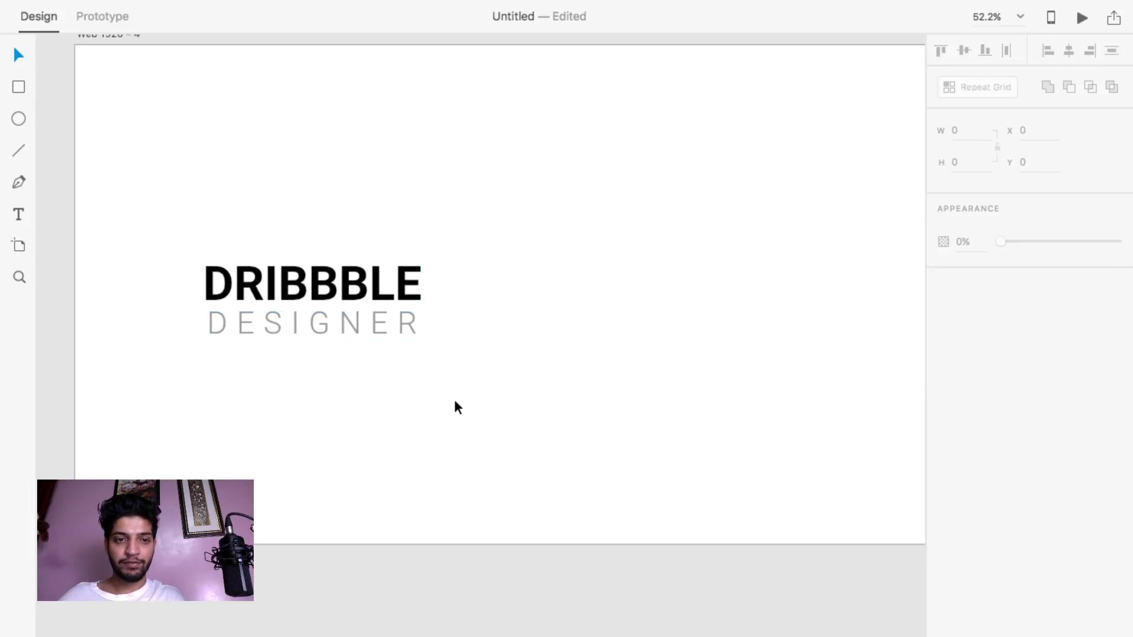
Retype DRIBBBLE as two lines, HELLO WE ARE / ADOBE XD, move it up, and delete DESIGNER.
left_click(292, 289)
double_click(292, 289)
type("H")
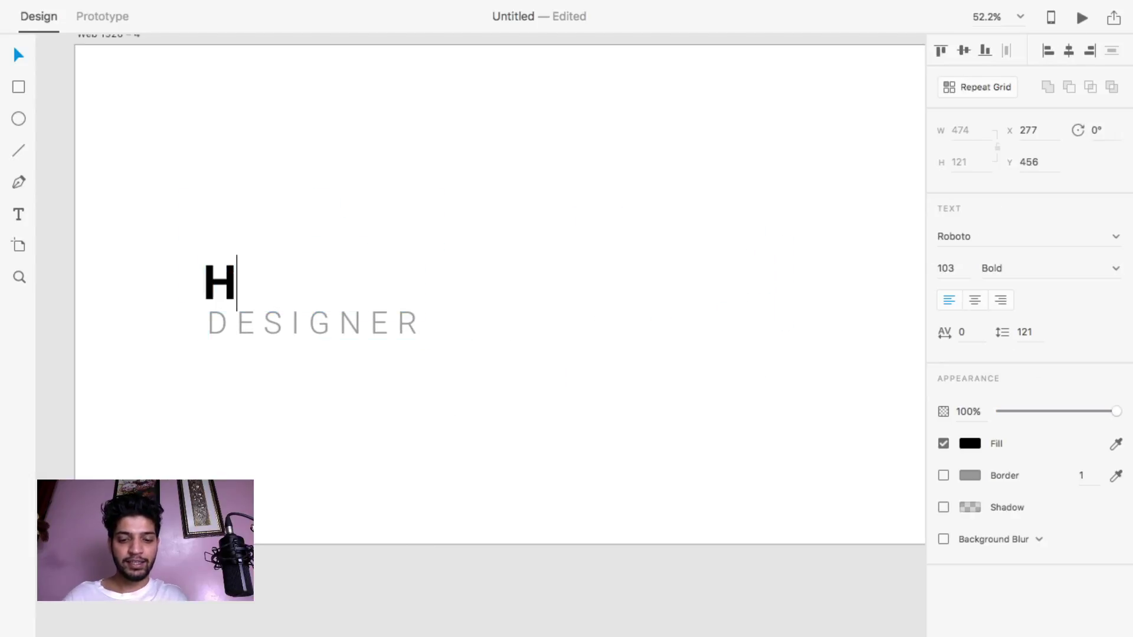
type("ELLO WE ARE")
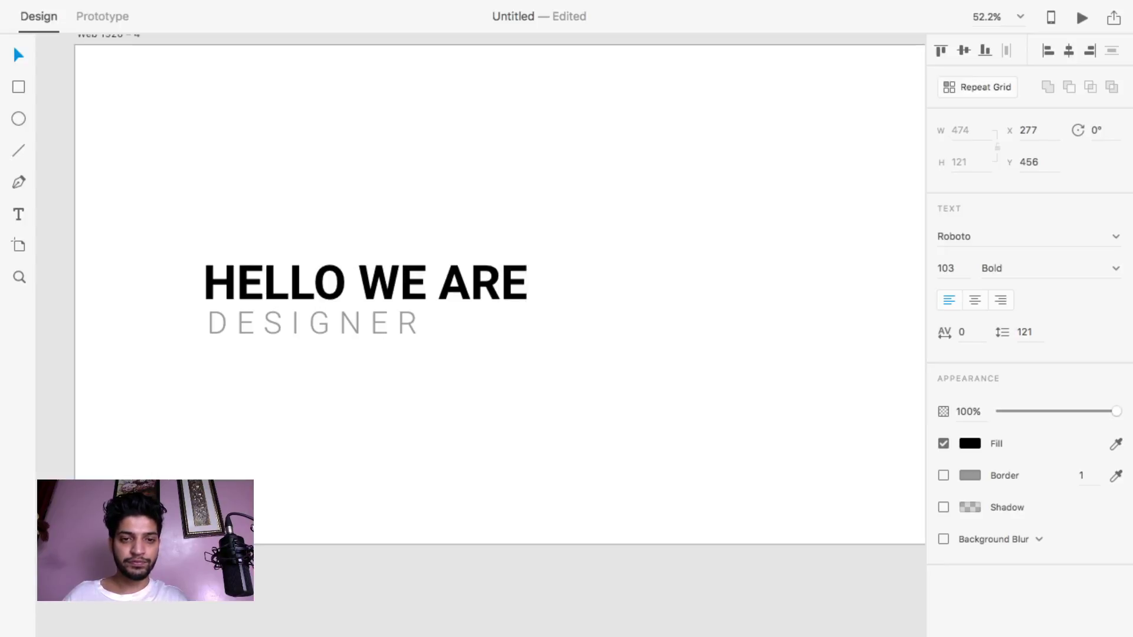
key("Return")
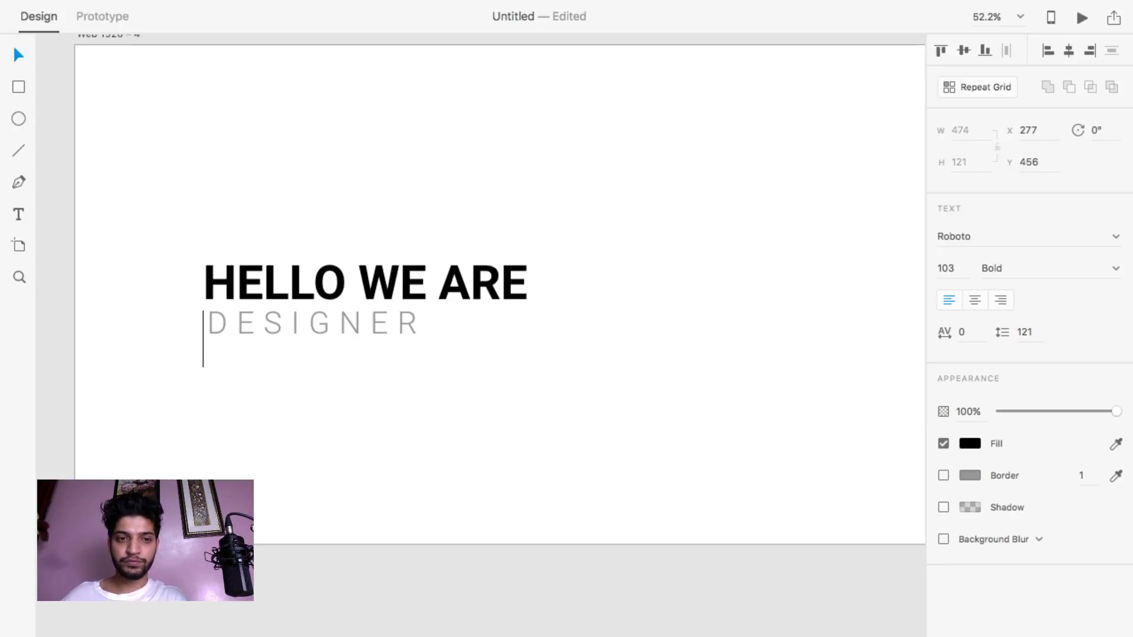
type("ADOBE XD")
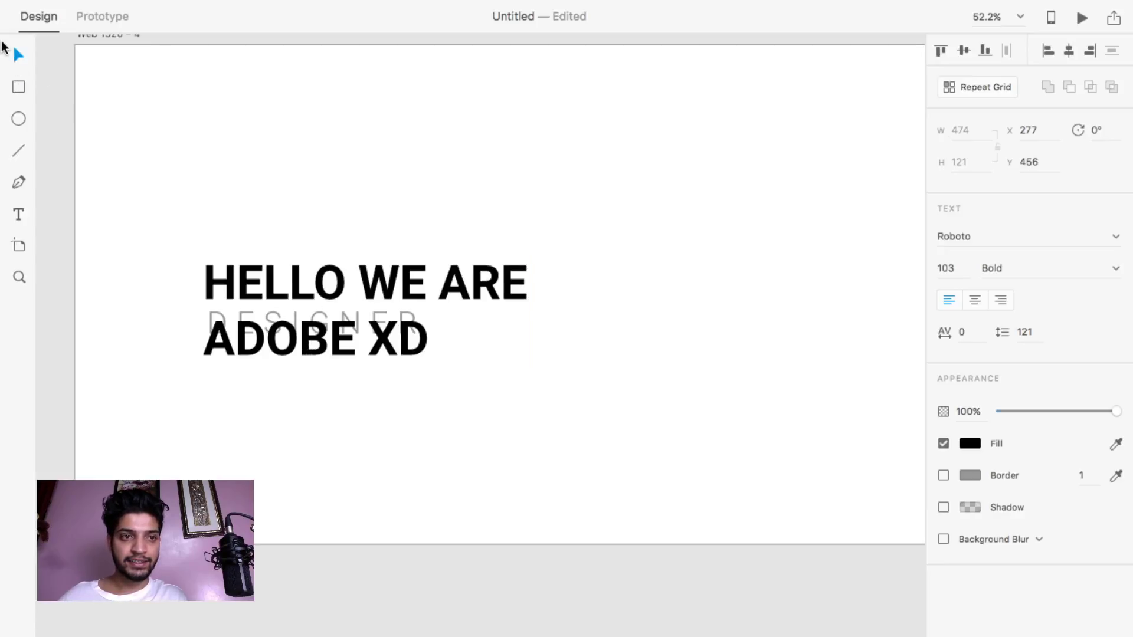
left_click(18, 55)
left_click_drag(278, 348, 279, 235)
left_click(298, 321)
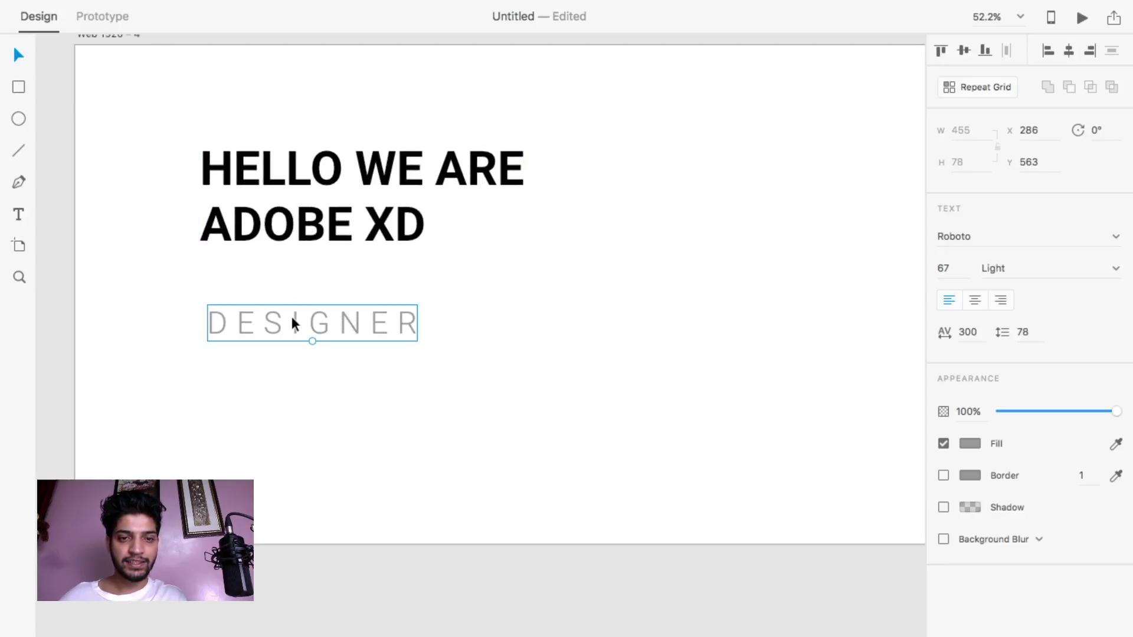
key("Delete")
scroll(310, 336, "up", 5)
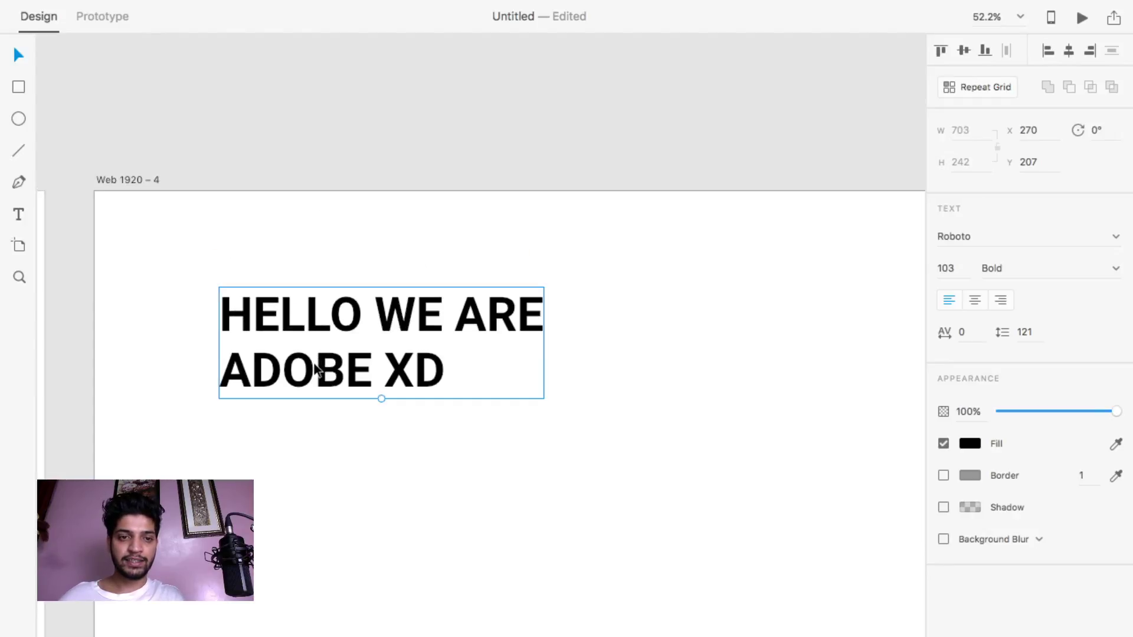
Retype the heading as 'SAY, HELLO TO' with 'ADOBE XD' on a second line.
double_click(316, 363)
type("SAYM")
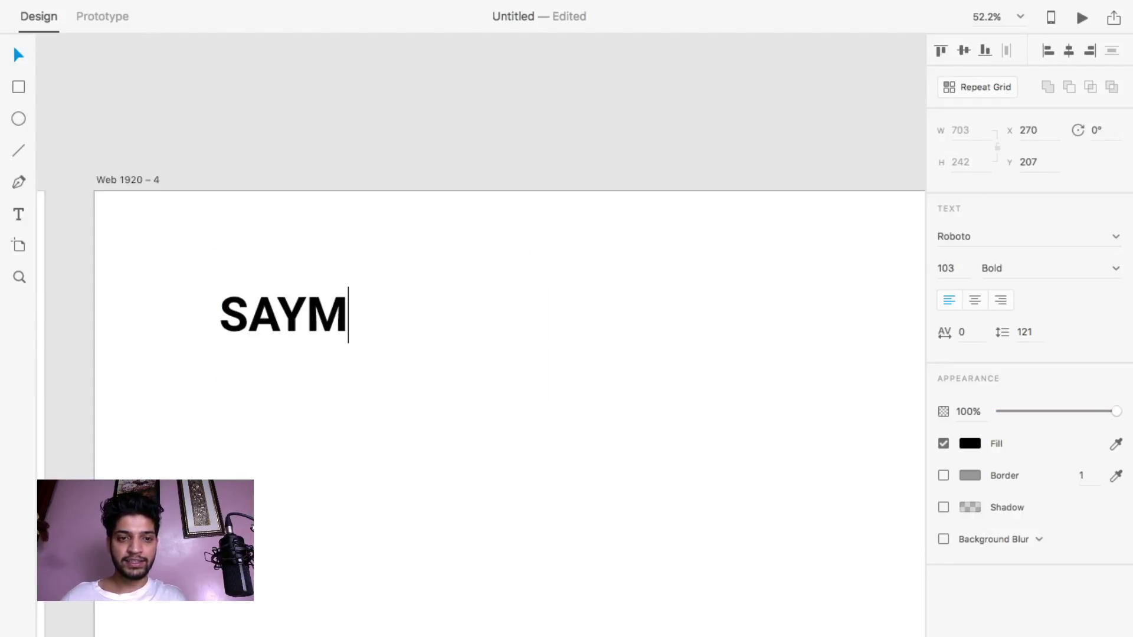
key("BackSpace")
type(", HELLO TO")
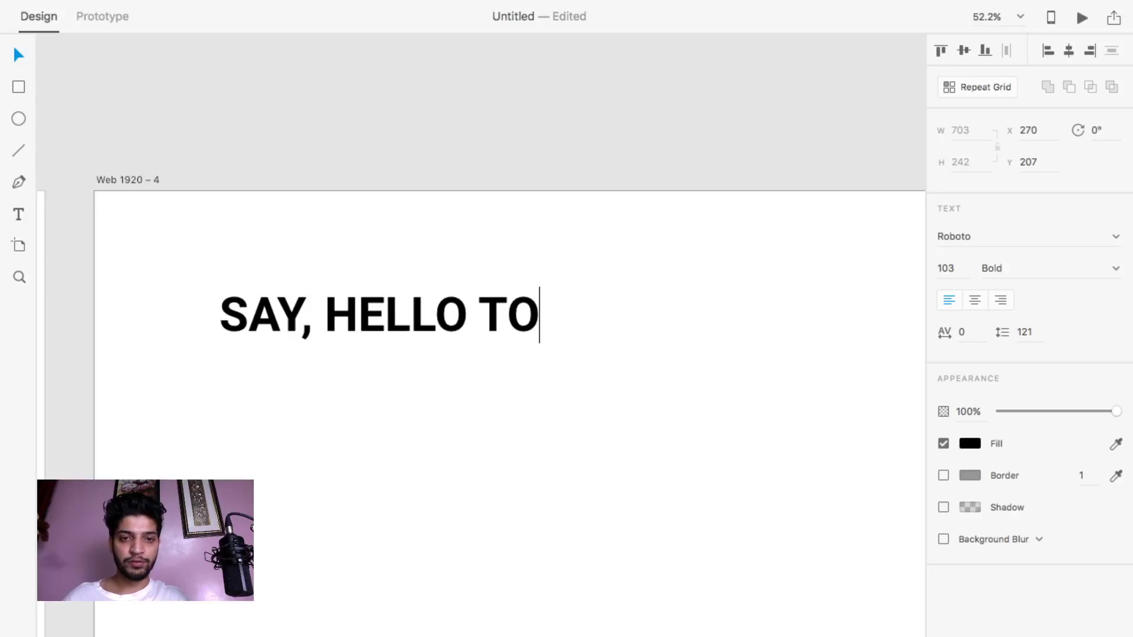
key("Return")
type("ADO")
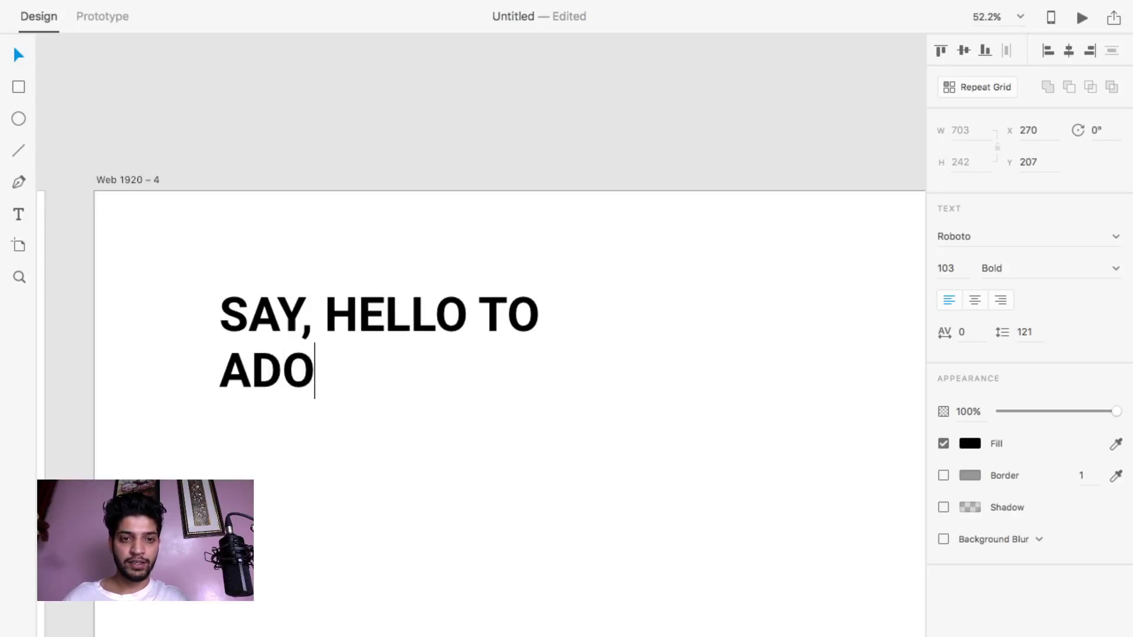
type("BE XD")
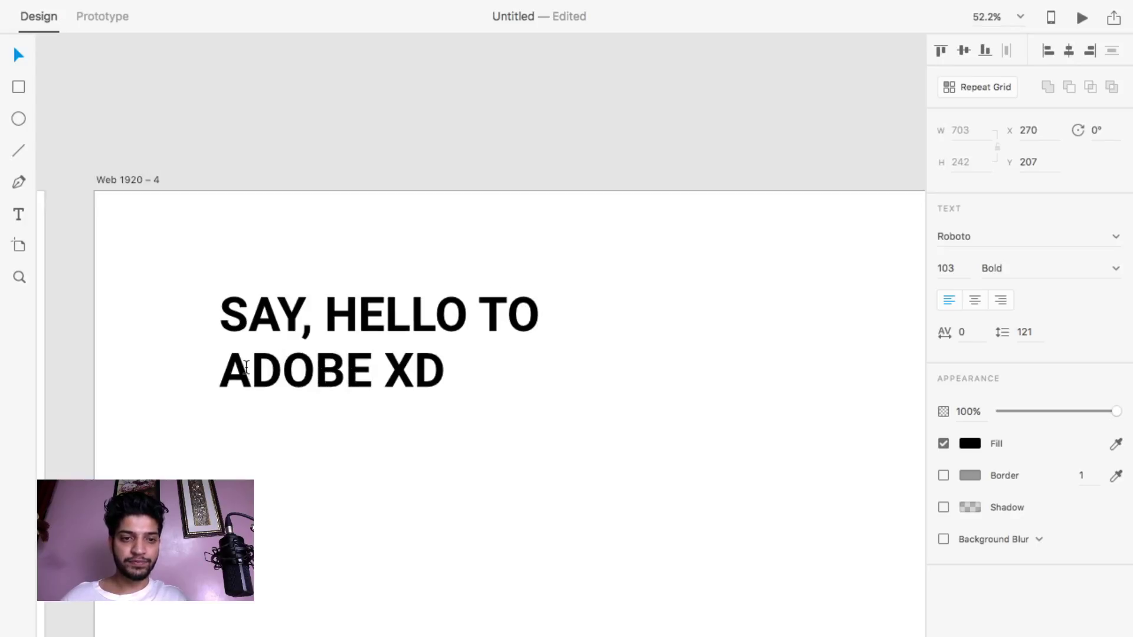
Set the first line to font size 40 and move the text block lower.
triple_click(412, 317)
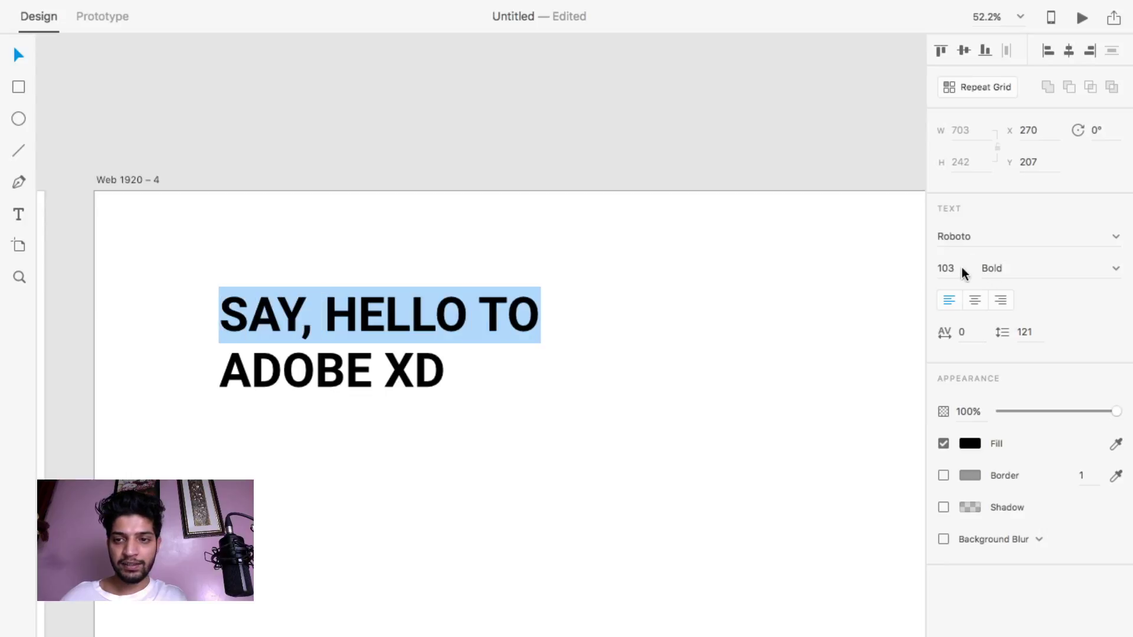
left_click(939, 268)
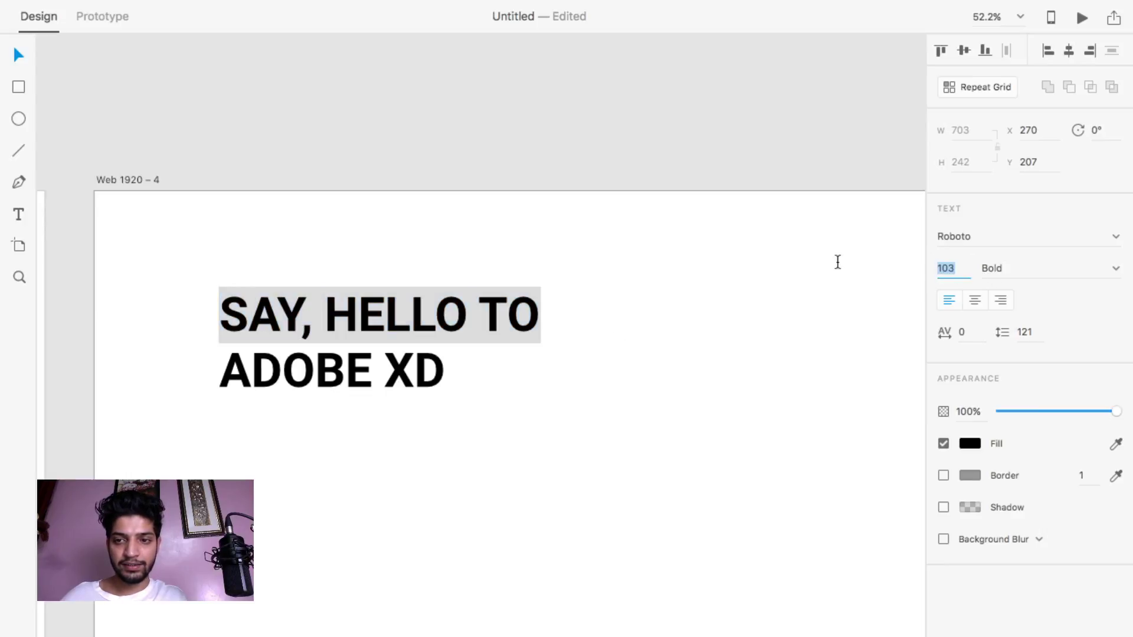
type("40")
key("Return")
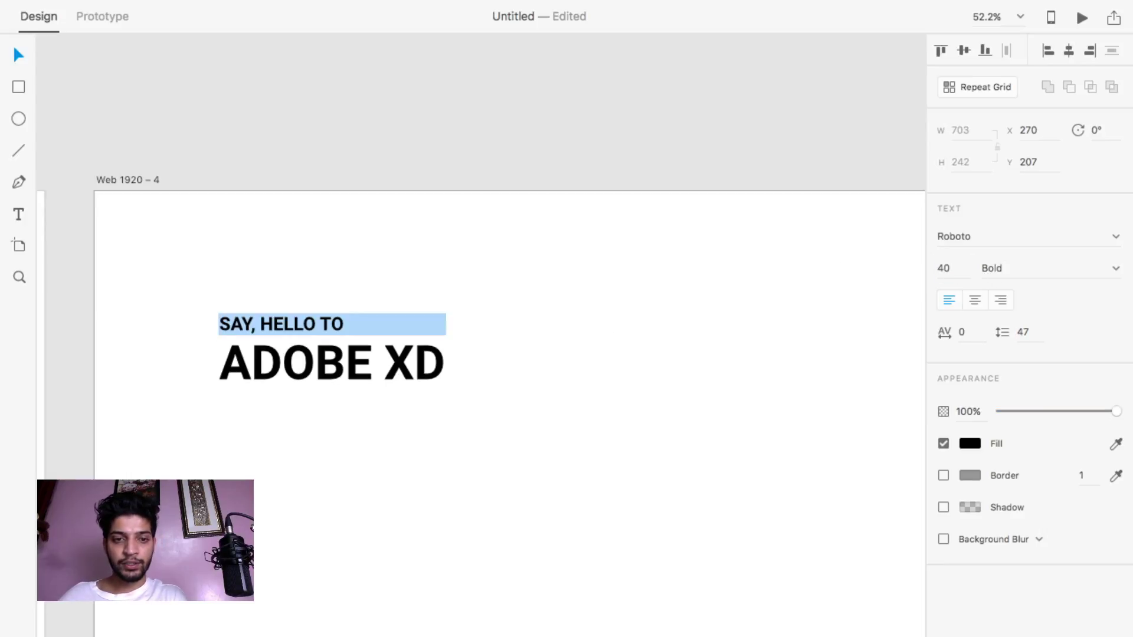
left_click(16, 54)
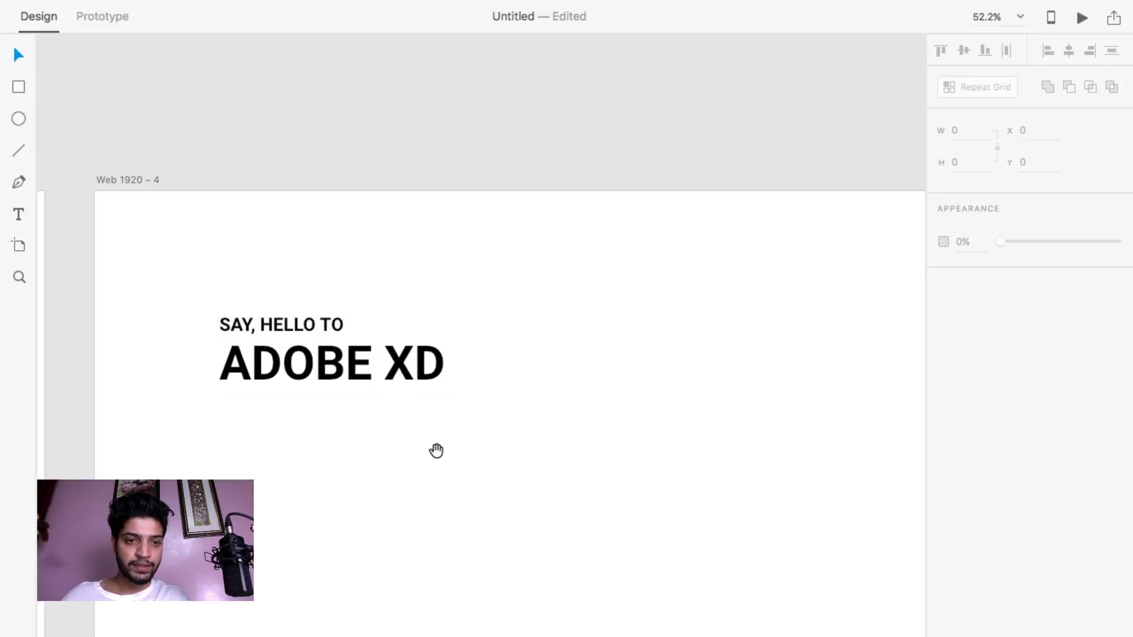
left_click_drag(435, 450, 460, 324)
left_click(357, 243)
left_click_drag(357, 243, 359, 274)
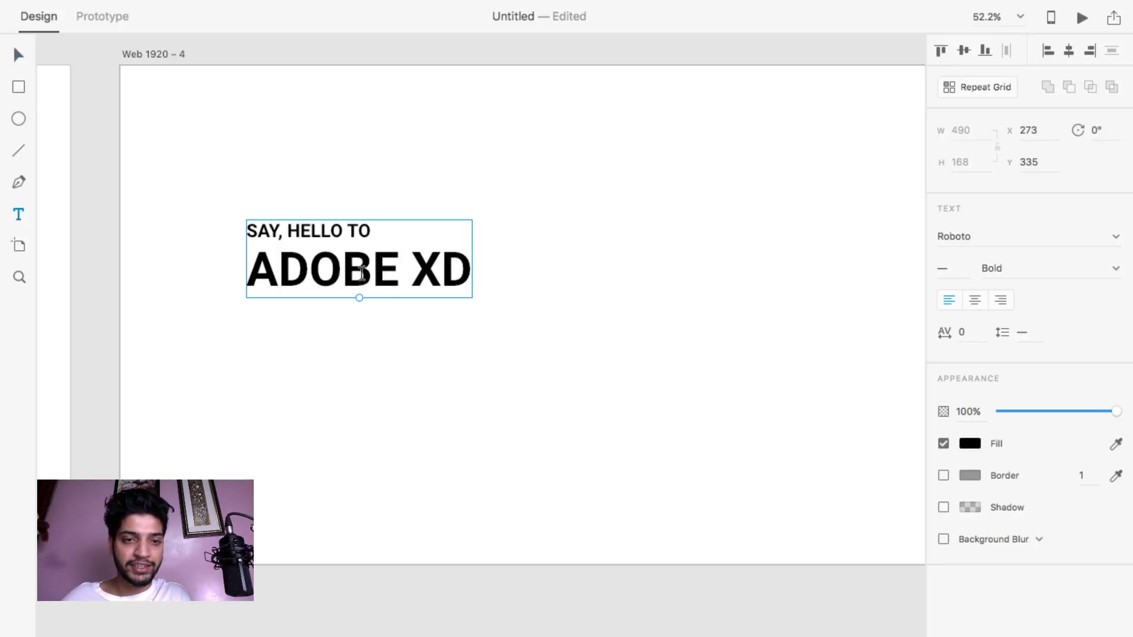
Make the first line 'SAY, HELLO TO' size 50 in Light weight.
double_click(345, 232)
triple_click(346, 233)
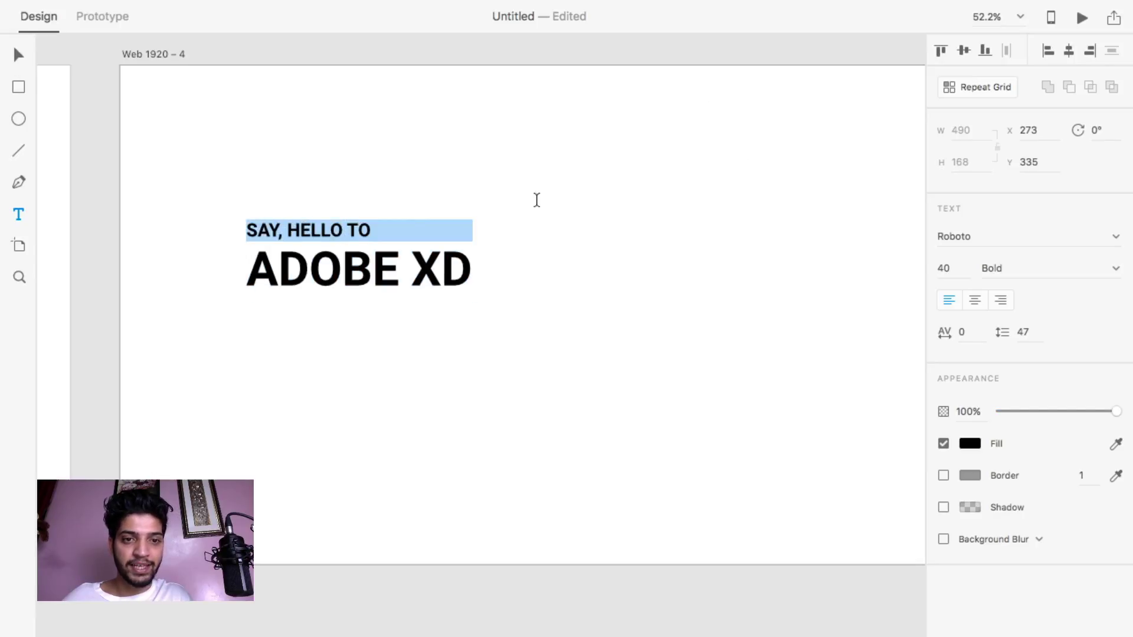
left_click(946, 268)
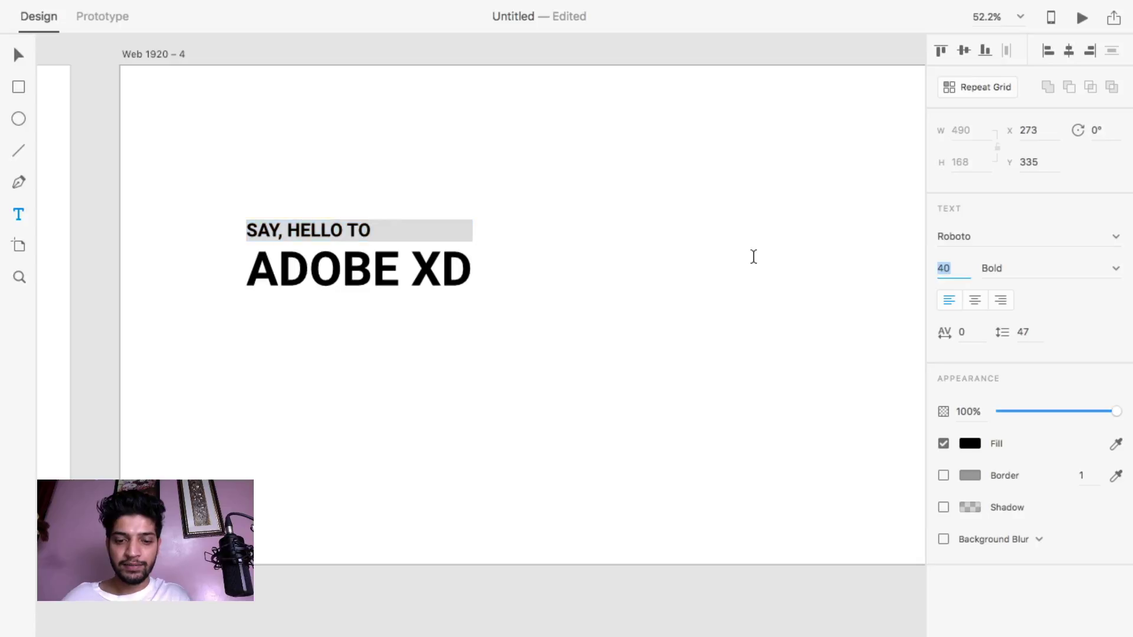
type("50")
key("Return")
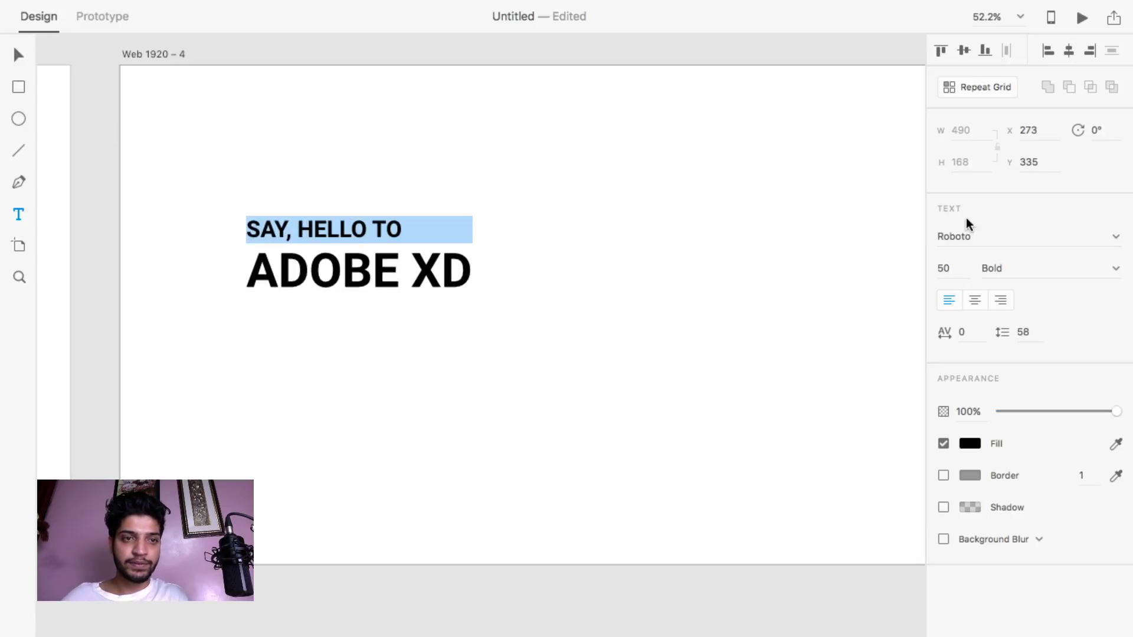
left_click(1102, 266)
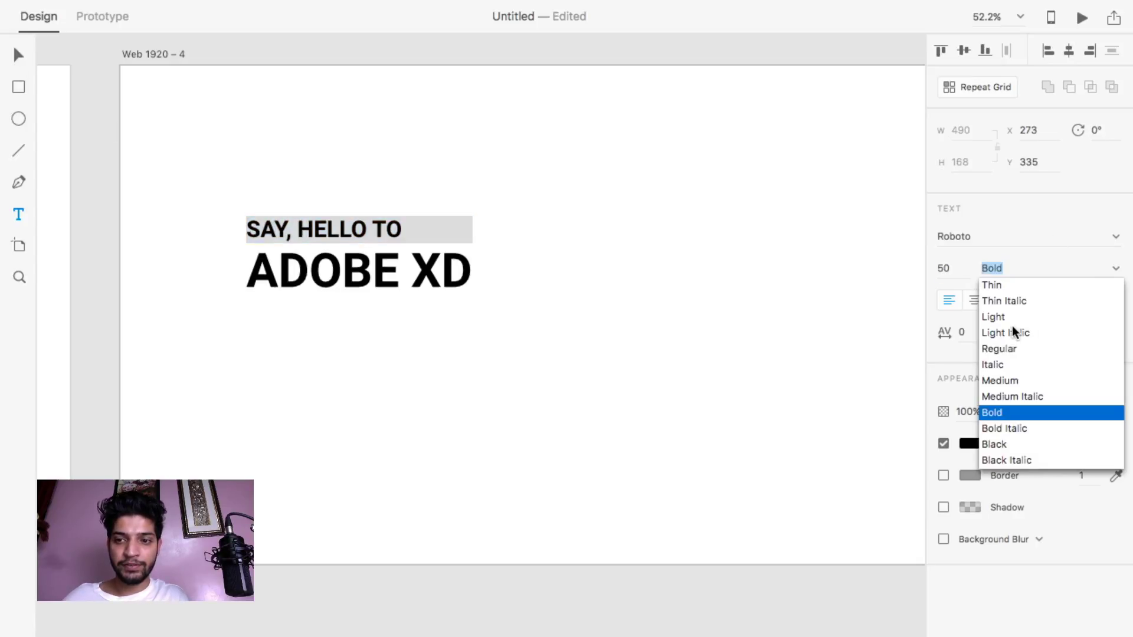
left_click(1006, 317)
Move the heading block up toward the artboard's top-left.
left_click(17, 52)
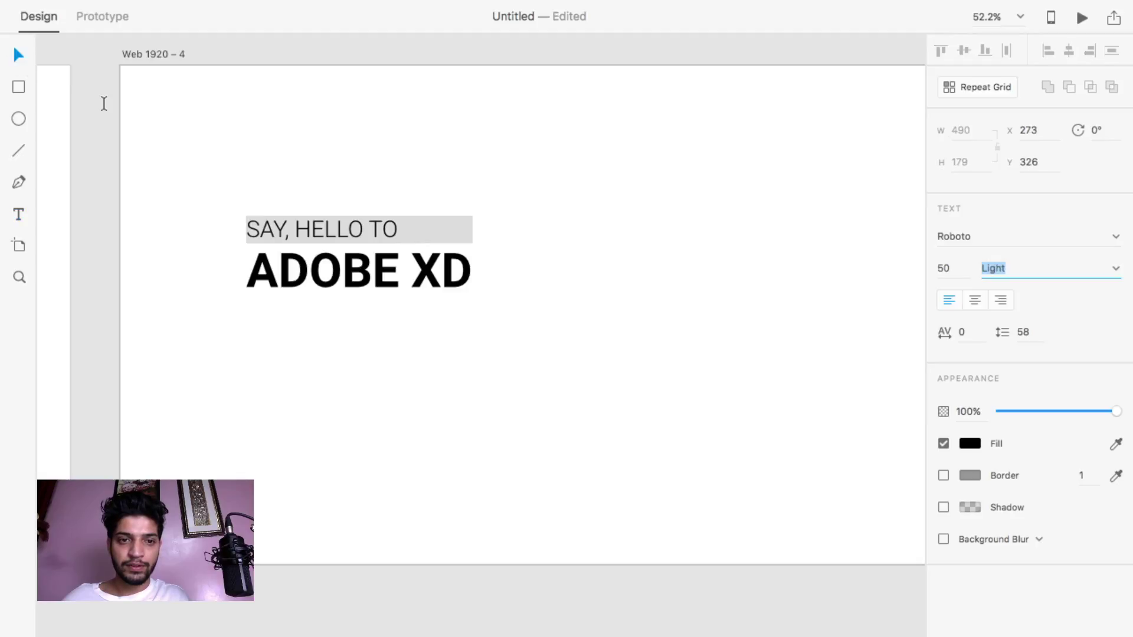
left_click(16, 56)
left_click(119, 167)
scroll(450, 359, "up", 2)
left_click(358, 296)
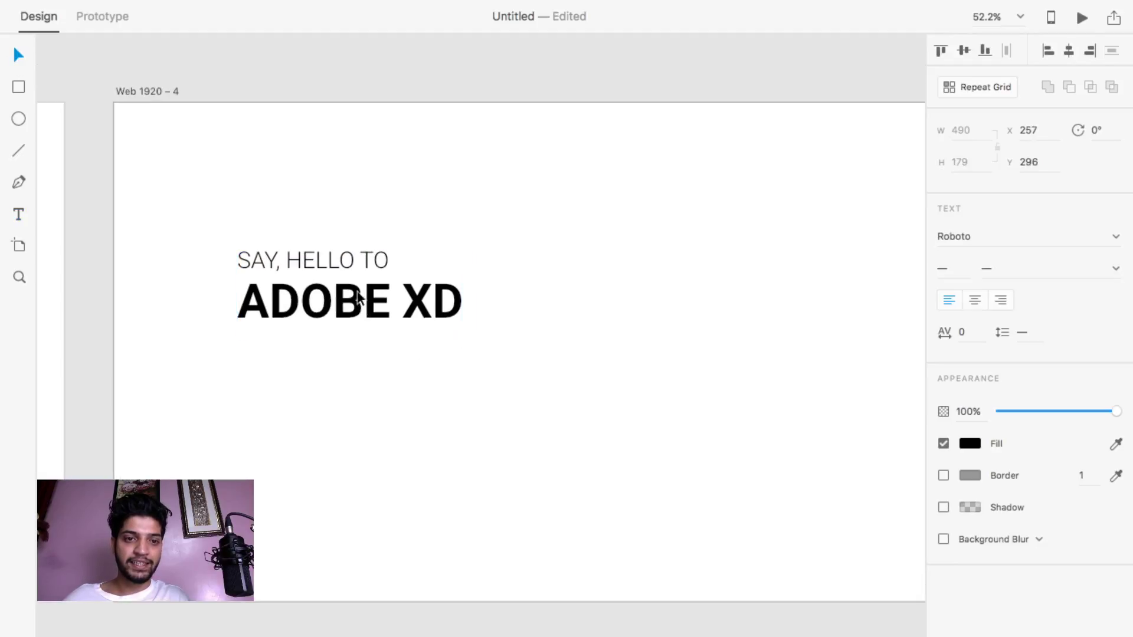
left_click_drag(358, 296, 262, 231)
Draw a wide rectangle across the bottom of the artboard.
scroll(437, 303, "right", 5)
scroll(437, 303, "down", 2)
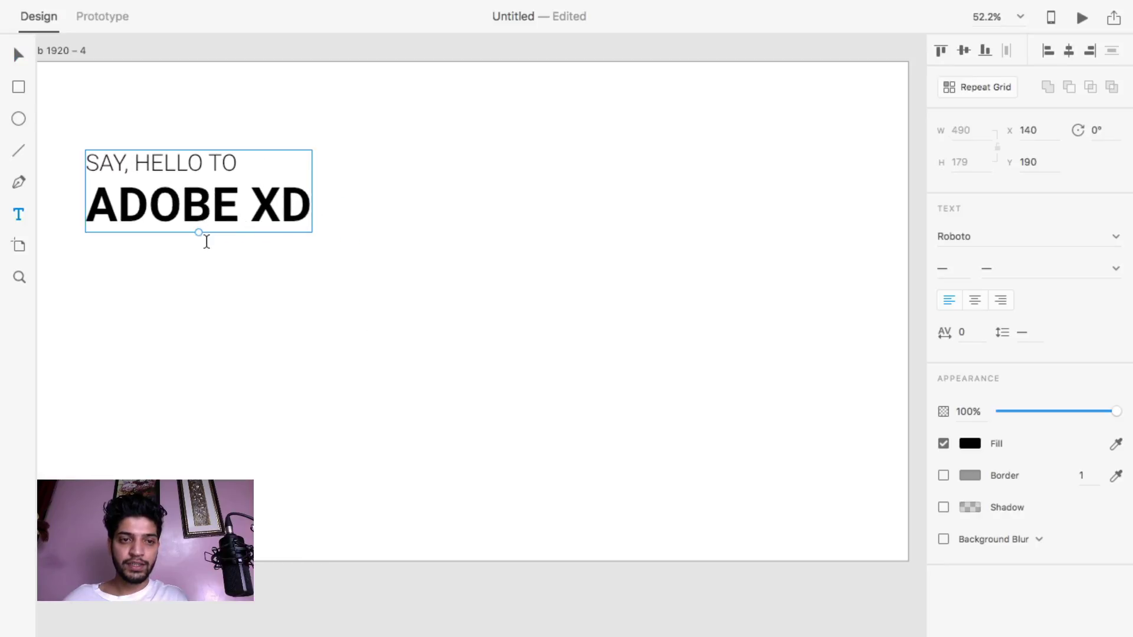
scroll(493, 354, "down", 5)
scroll(436, 375, "left", 2)
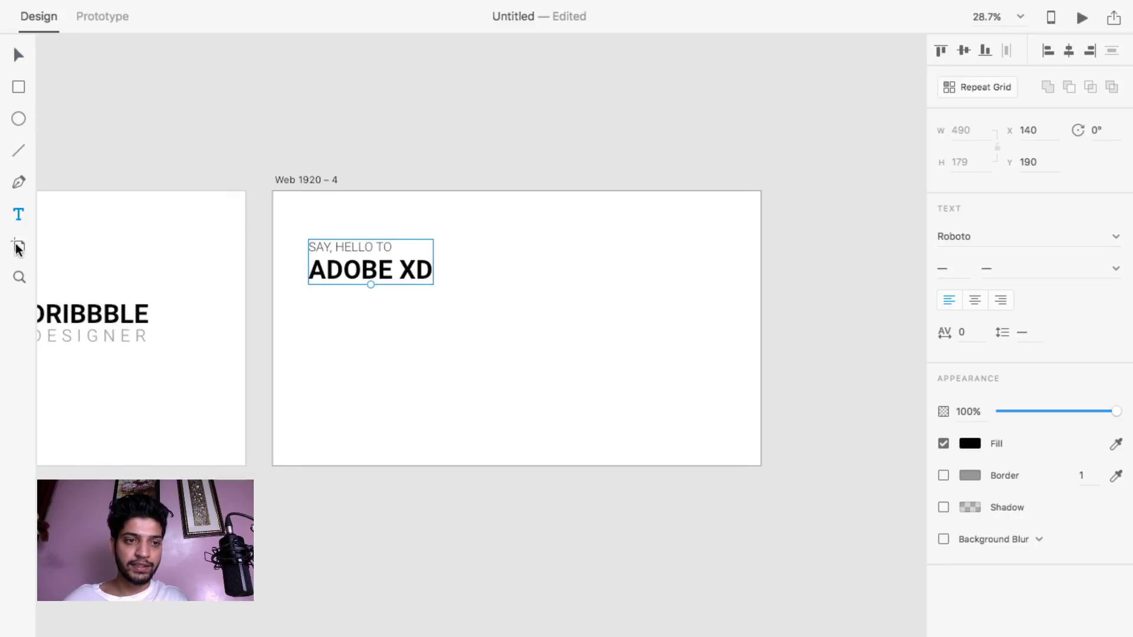
left_click_drag(259, 479, 788, 415)
Give the rectangle a black fill.
left_click(968, 334)
left_click(968, 306)
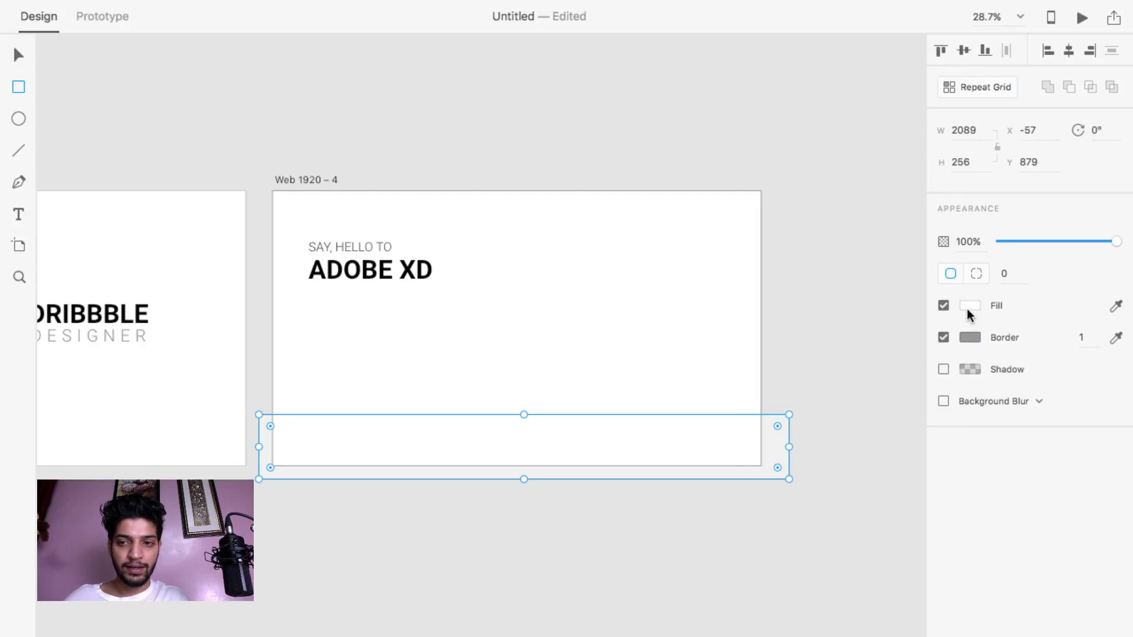
left_click(969, 305)
left_click_drag(770, 303, 443, 549)
left_click(443, 549)
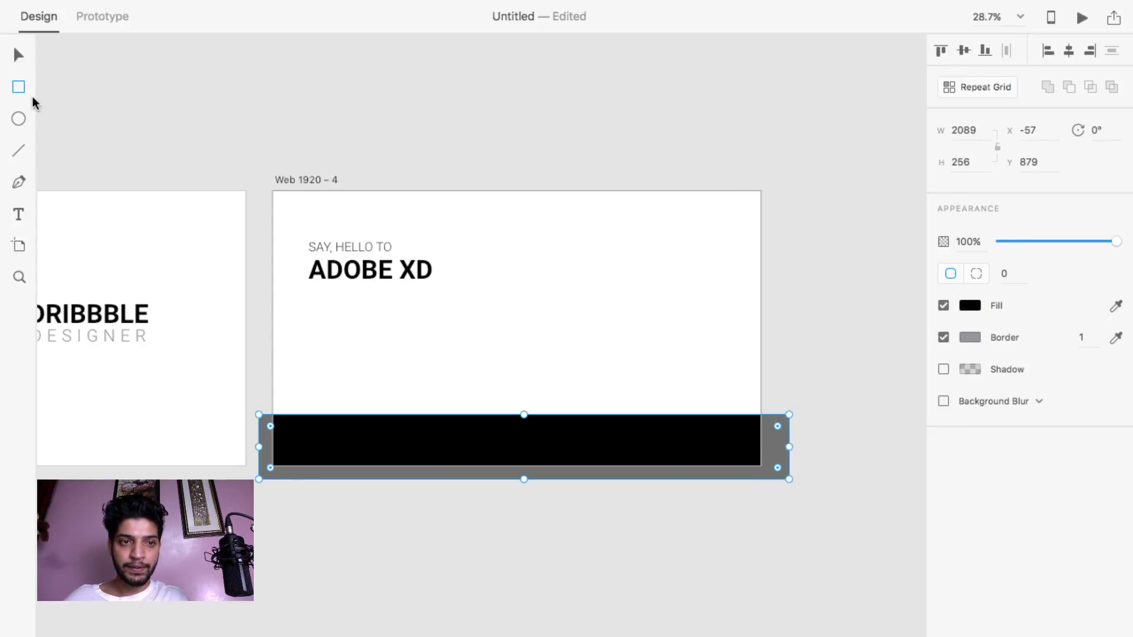
Fit the black bar to the artboard's 1920 width and left edge, shortened along the bottom.
left_click(19, 55)
left_click_drag(260, 478, 300, 451)
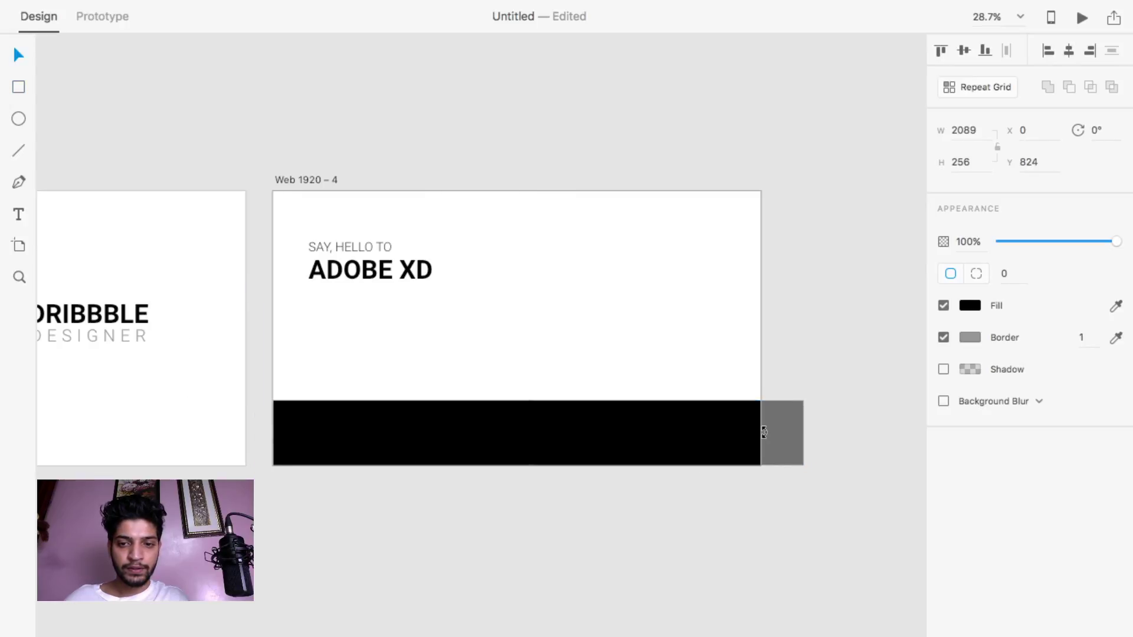
left_click_drag(804, 431, 761, 432)
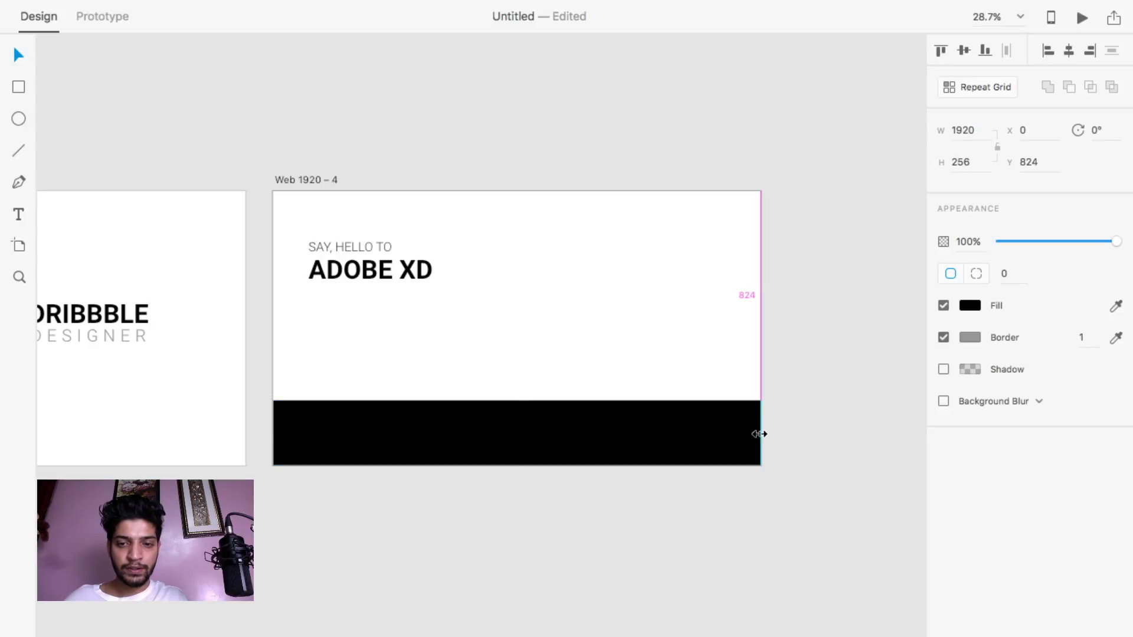
left_click_drag(518, 401, 511, 430)
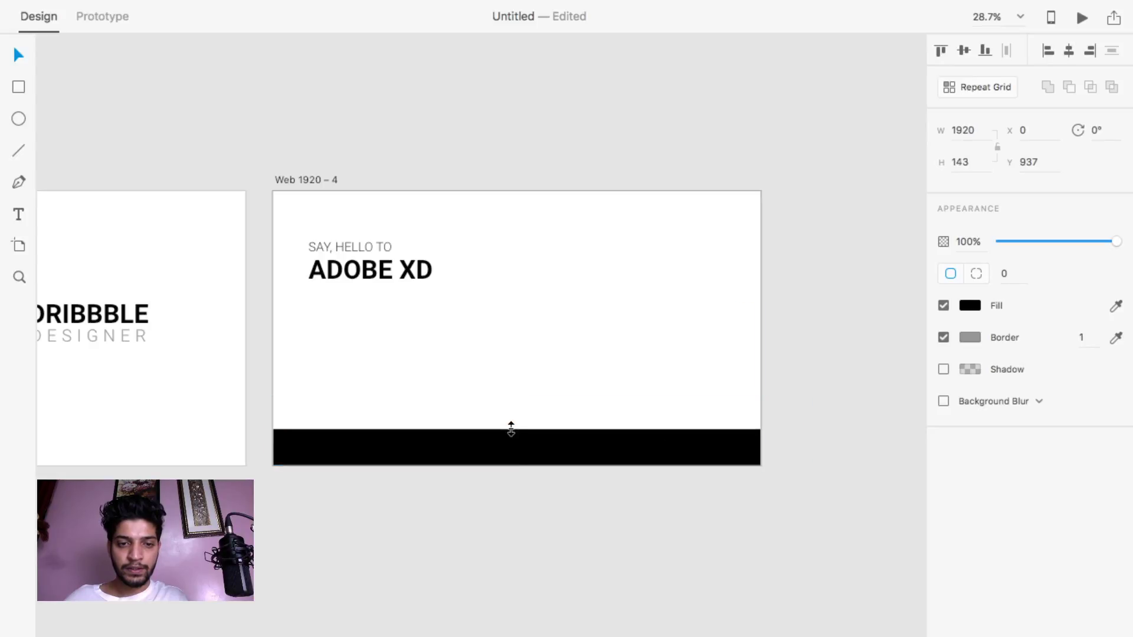
left_click(524, 479)
Duplicate the SAY, HELLO TO / ADOBE XD text near the centre and select the copy's text.
scroll(525, 481, "up", 3)
left_click(296, 161)
left_click_drag(296, 161, 499, 221)
double_click(499, 226)
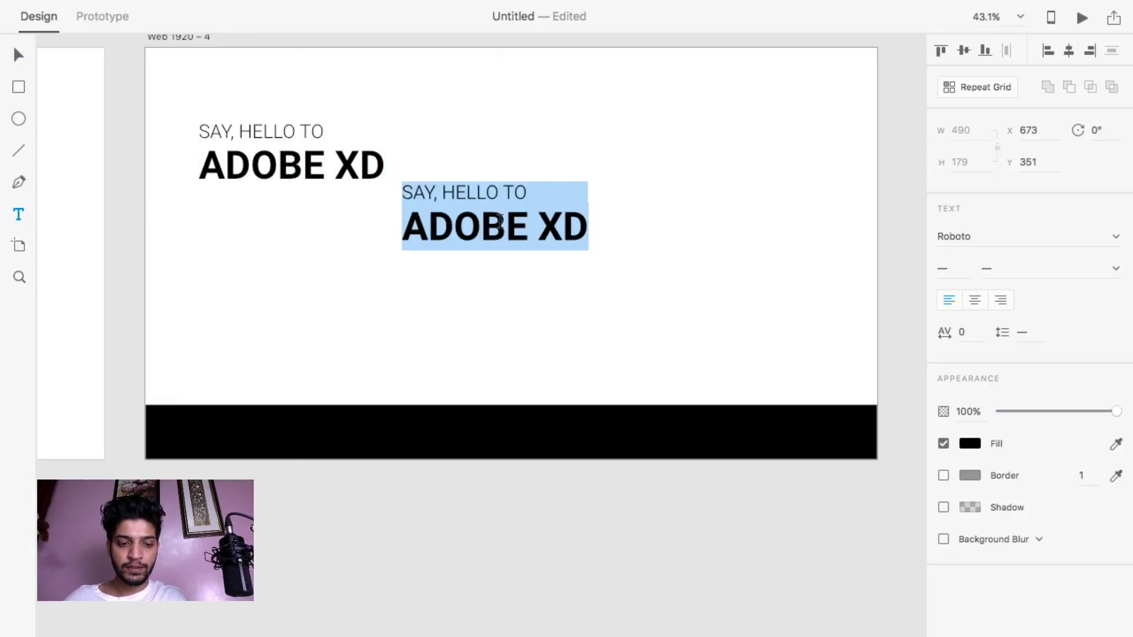
Replace the copied text with a bold letter A enlarged down to the black bar.
type("A")
key("Escape")
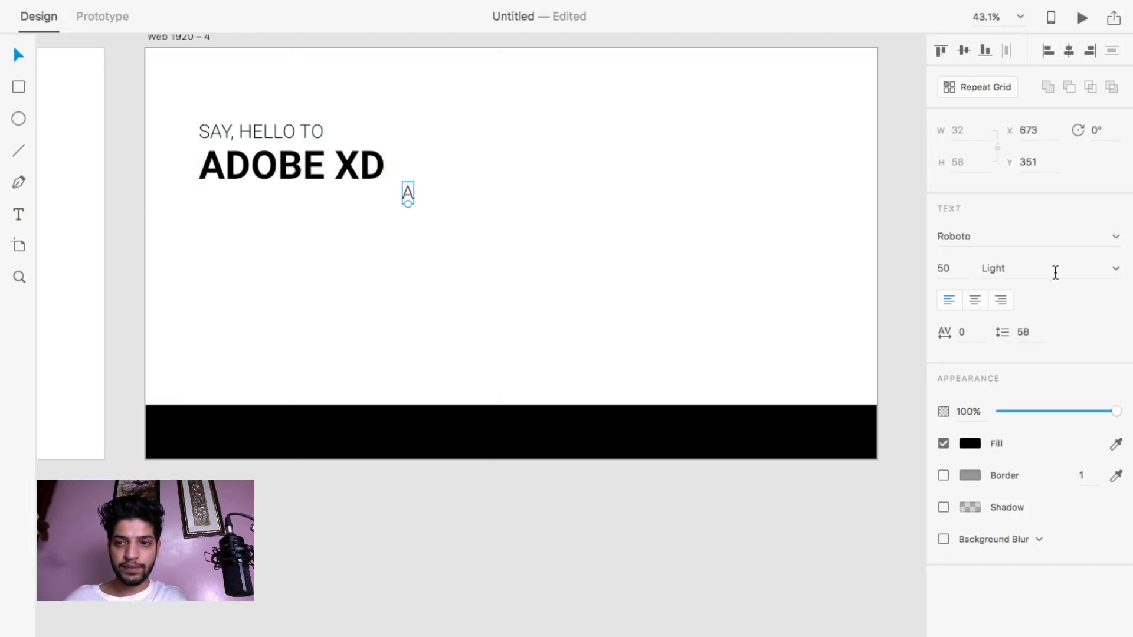
left_click(1116, 269)
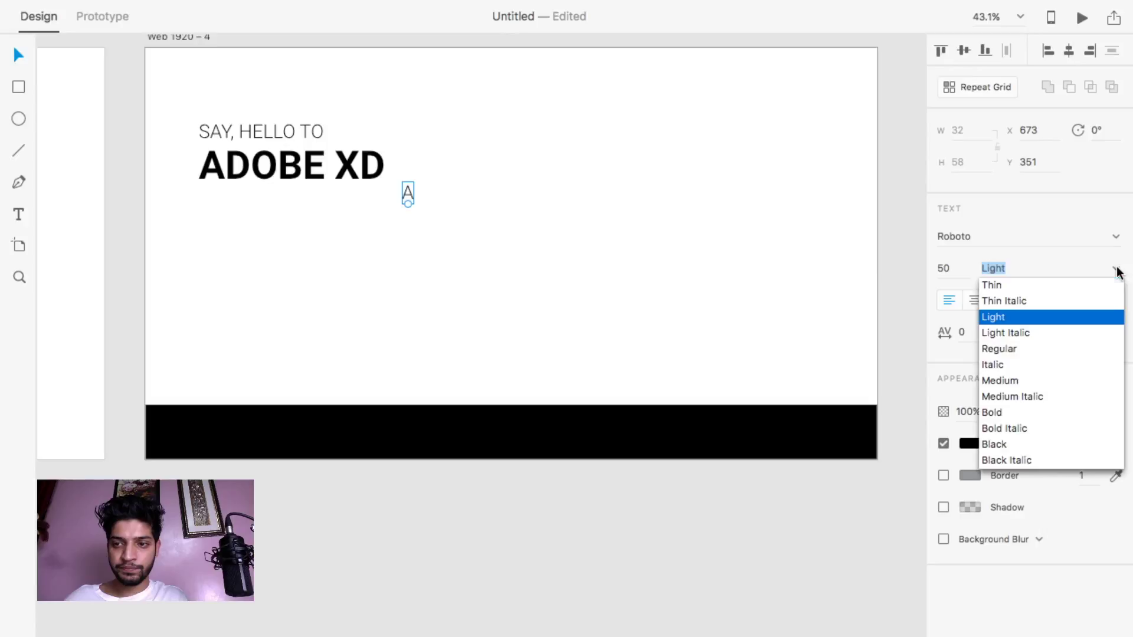
left_click(1021, 411)
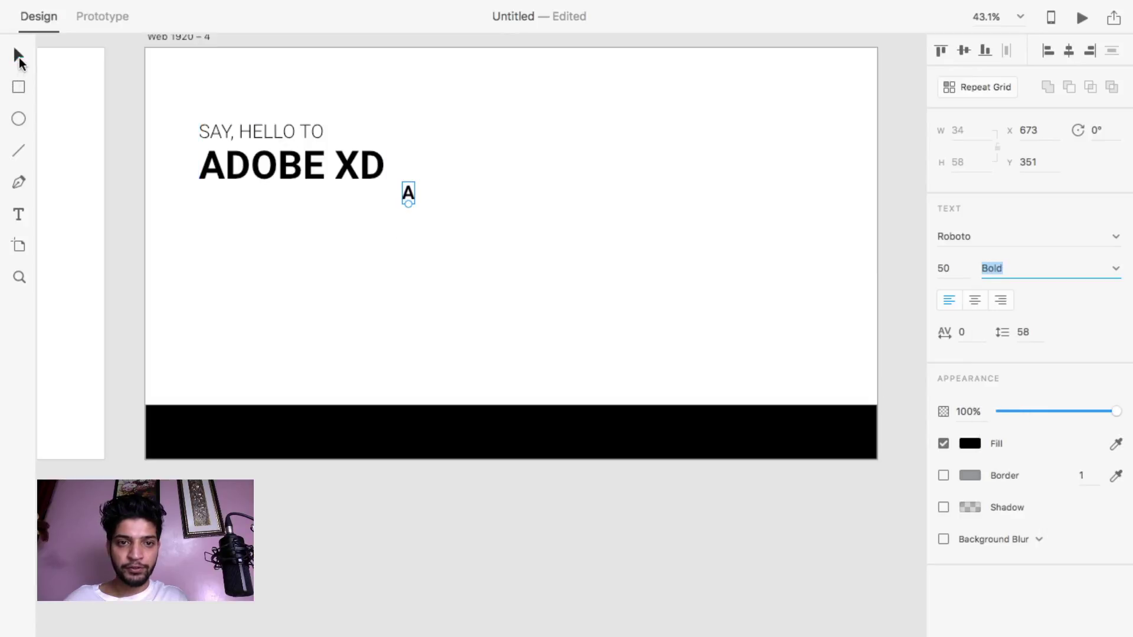
left_click_drag(406, 205, 495, 569)
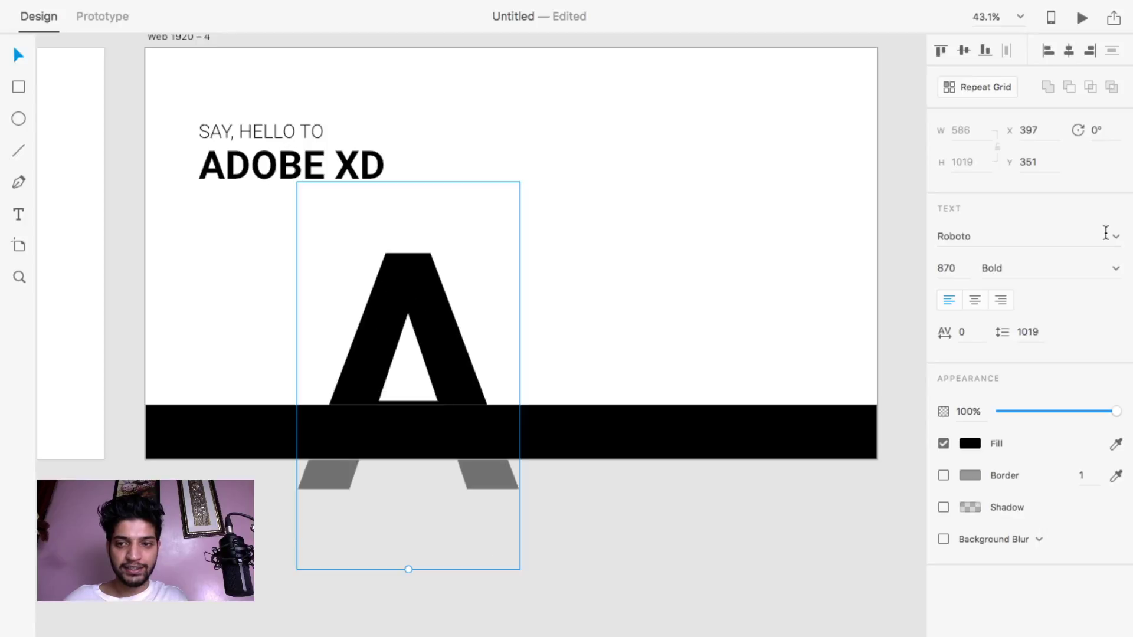
Switch the A to Medium weight, enlarge it to size 1189, and raise it.
left_click(1101, 270)
left_click(1114, 269)
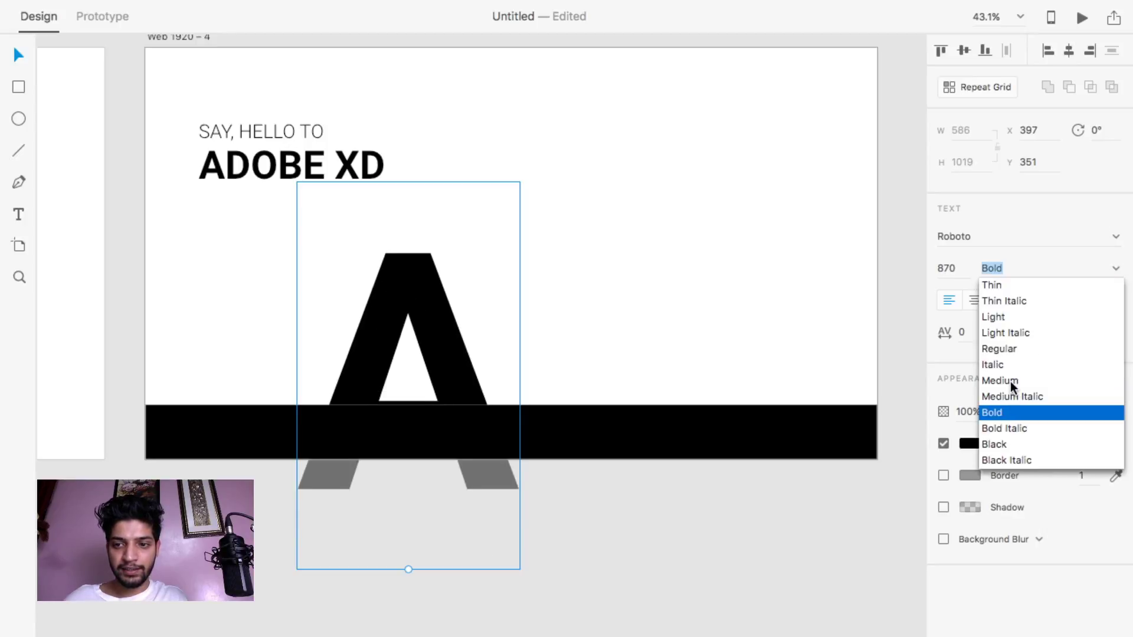
left_click(1010, 381)
left_click_drag(413, 279, 494, 250)
scroll(537, 197, "down", 3)
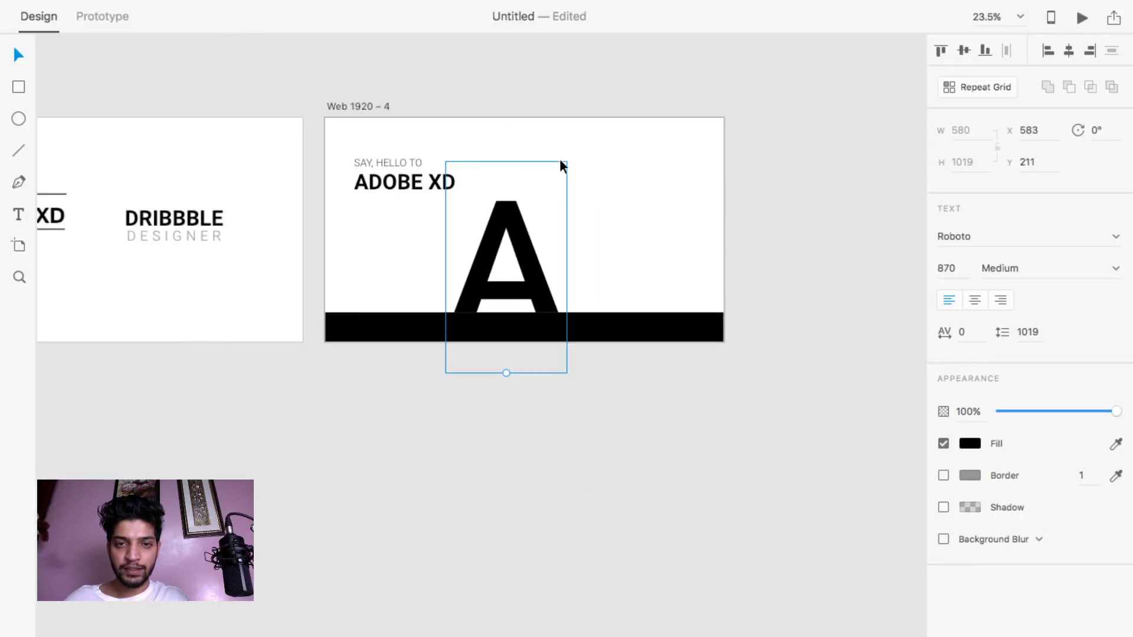
left_click_drag(508, 264, 518, 252)
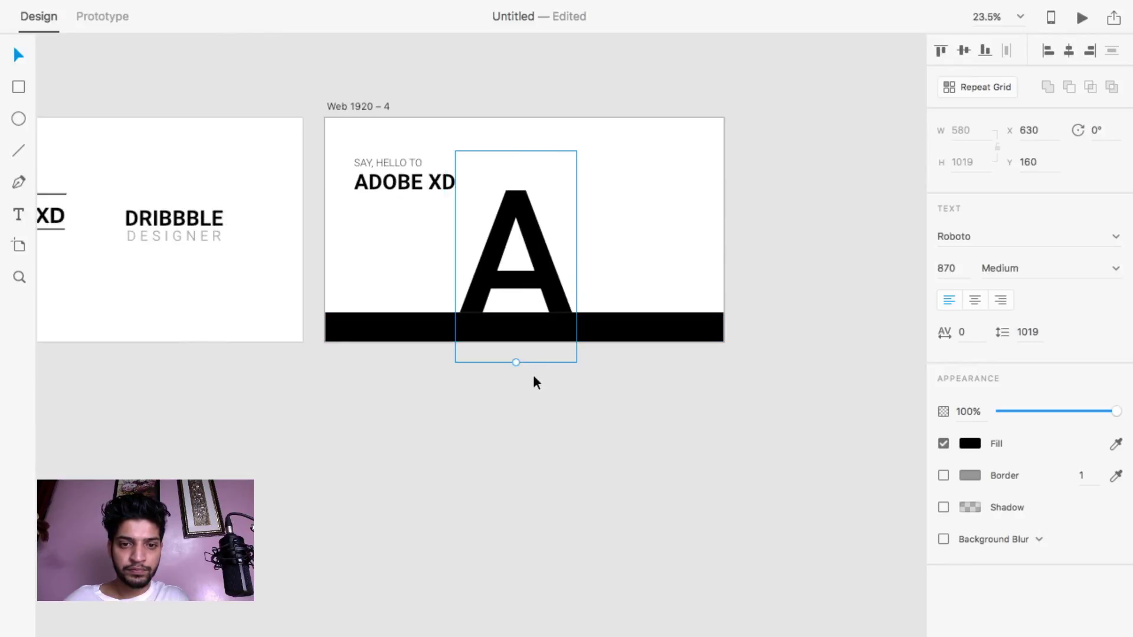
left_click_drag(516, 362, 516, 440)
left_click_drag(547, 246, 534, 206)
Set the A to Regular weight and centre it horizontally on the artboard.
scroll(557, 228, "up", 3)
scroll(557, 228, "up", 2)
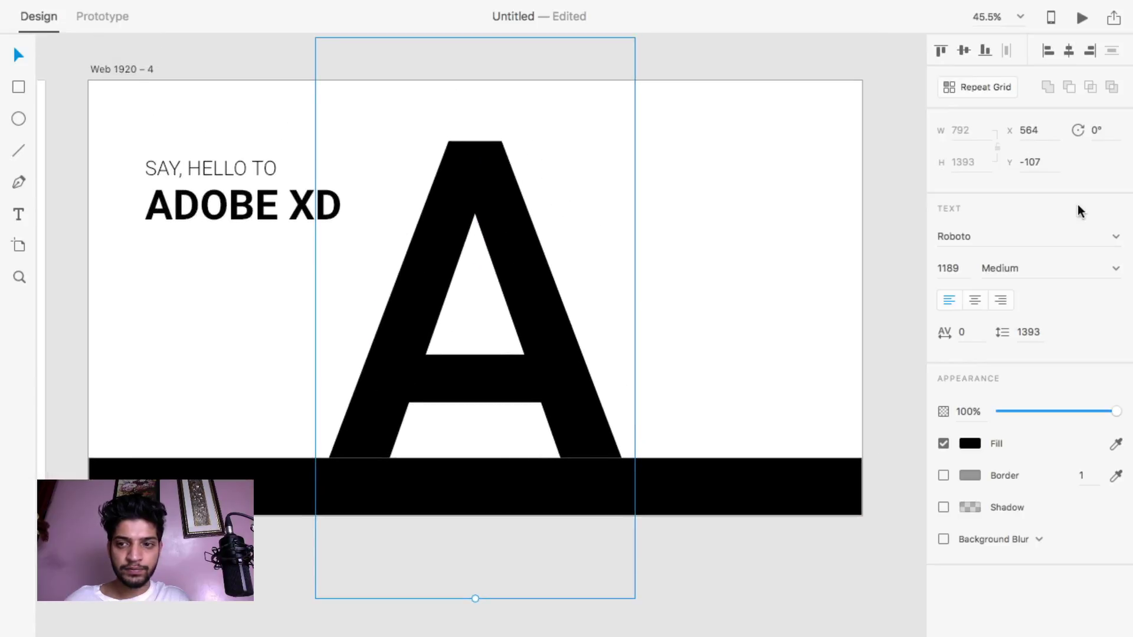
left_click(1115, 270)
left_click(1036, 348)
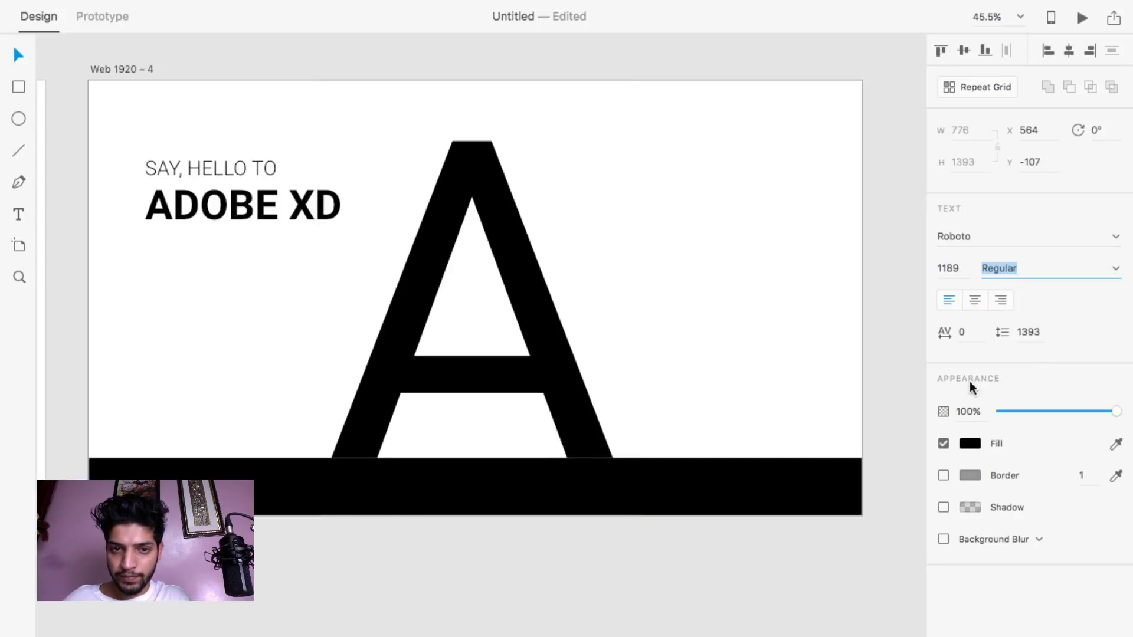
left_click_drag(524, 342, 533, 357)
key("ctrl+Right")
Select the designer bio on the Open Sans specimen page, then go back to Adobe XD.
scroll(402, 334, "down", 10)
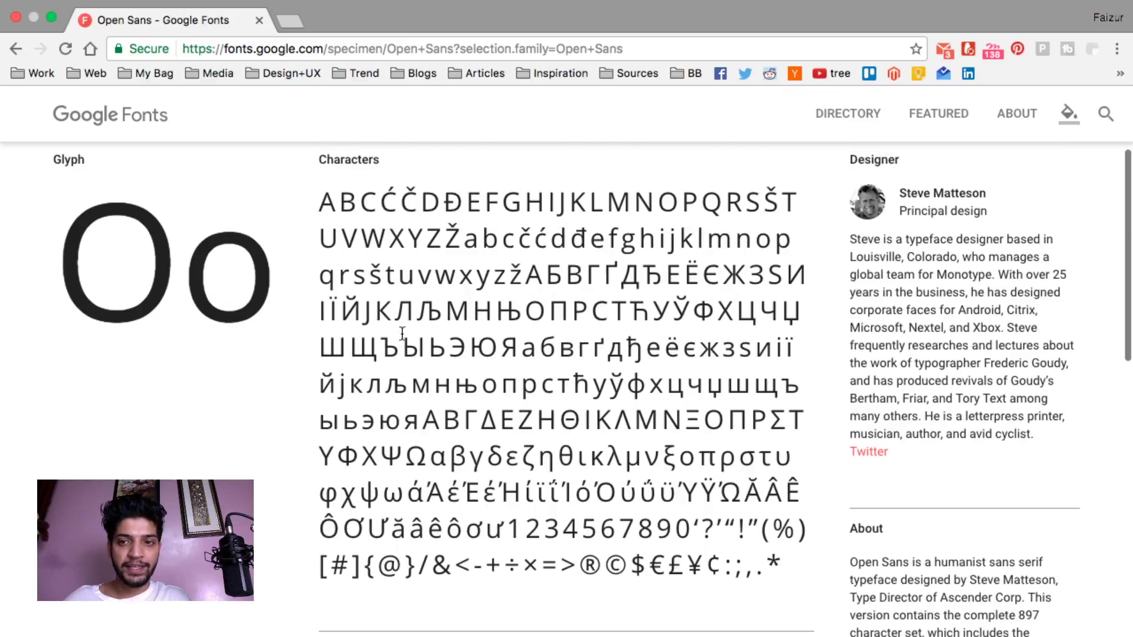
scroll(667, 347, "down", 3)
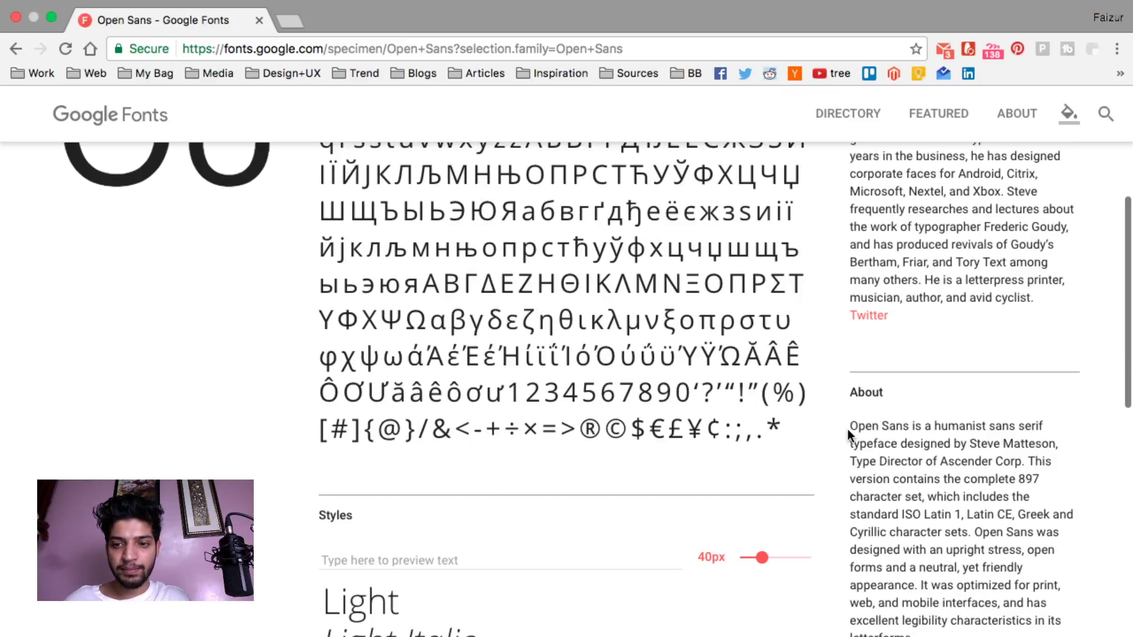
left_click_drag(847, 429, 1019, 481)
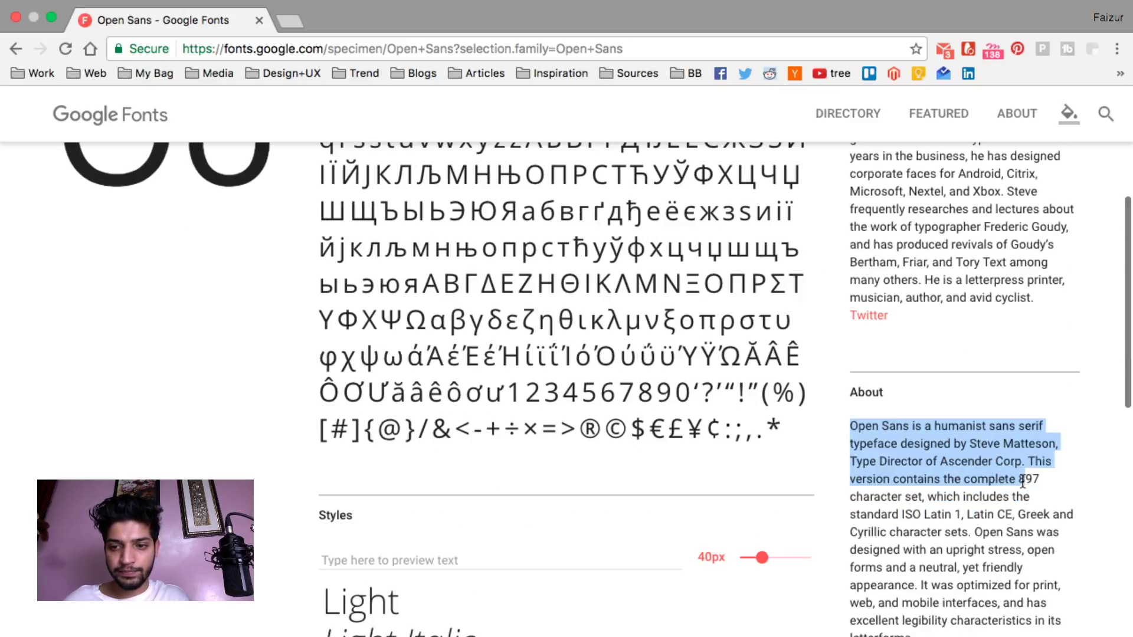
scroll(973, 472, "up", 5)
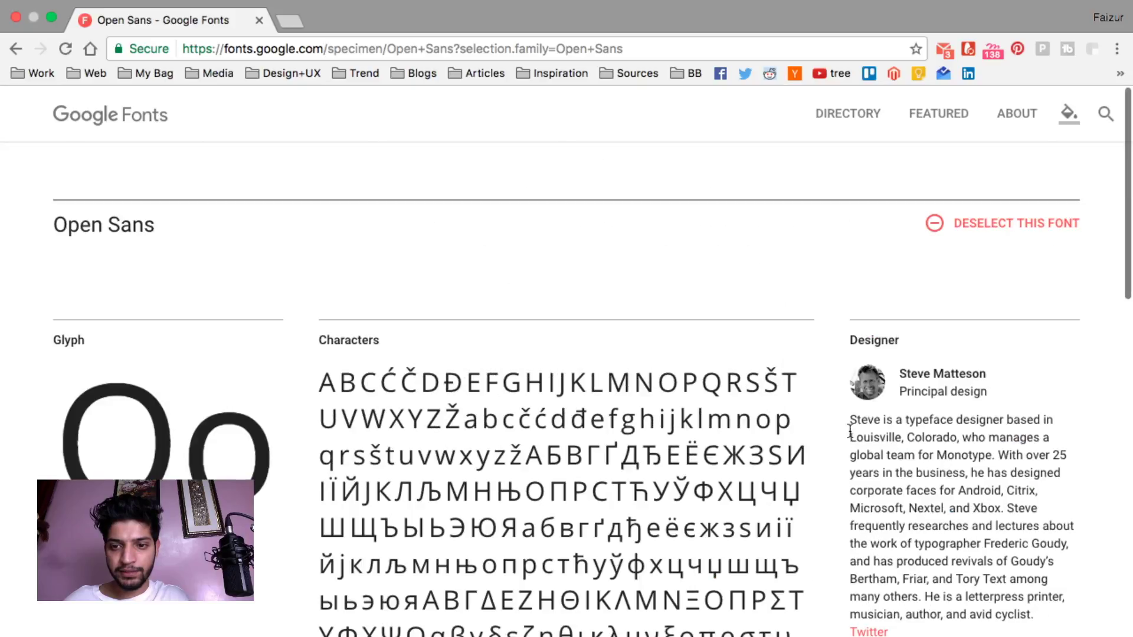
left_click_drag(856, 420, 972, 506)
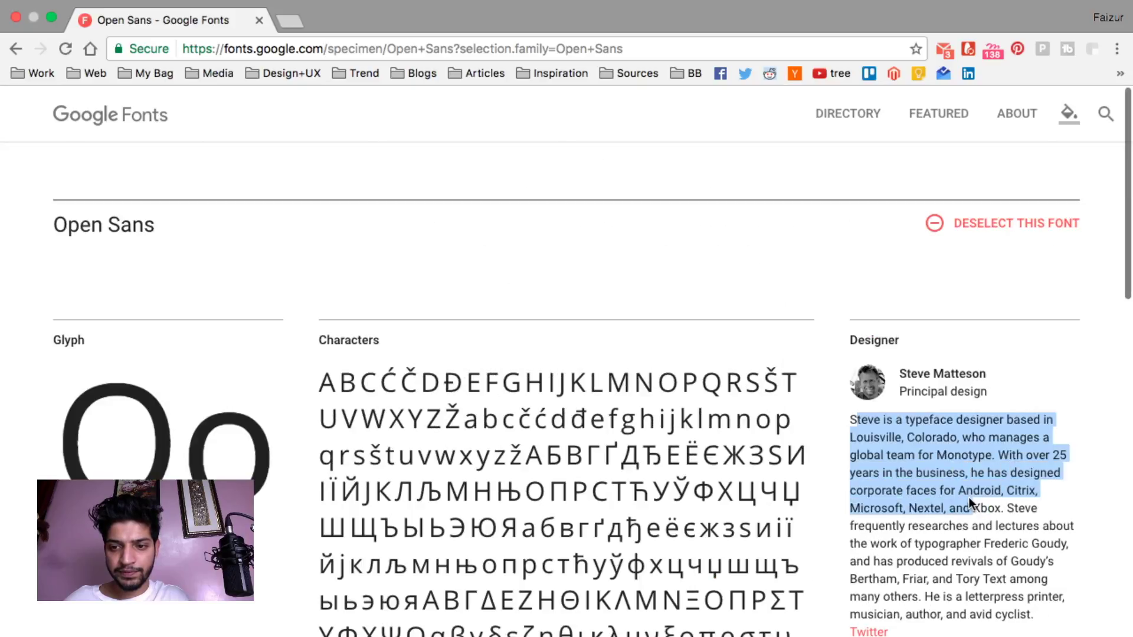
left_click(972, 506)
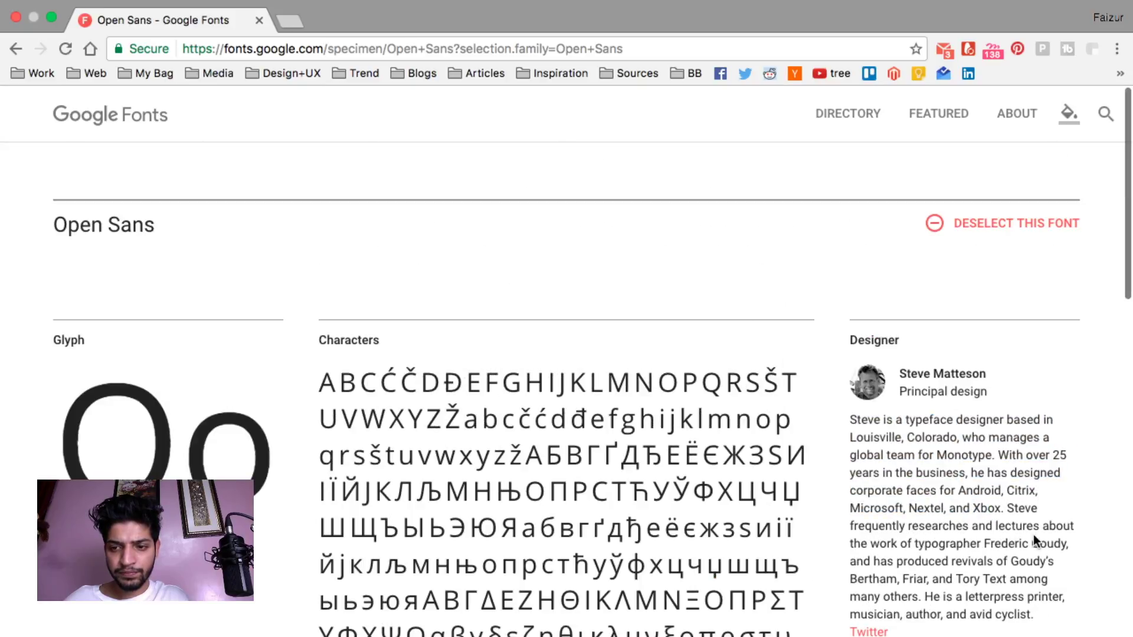
left_click_drag(1077, 530, 837, 424)
key("ctrl+c")
left_click(1011, 511)
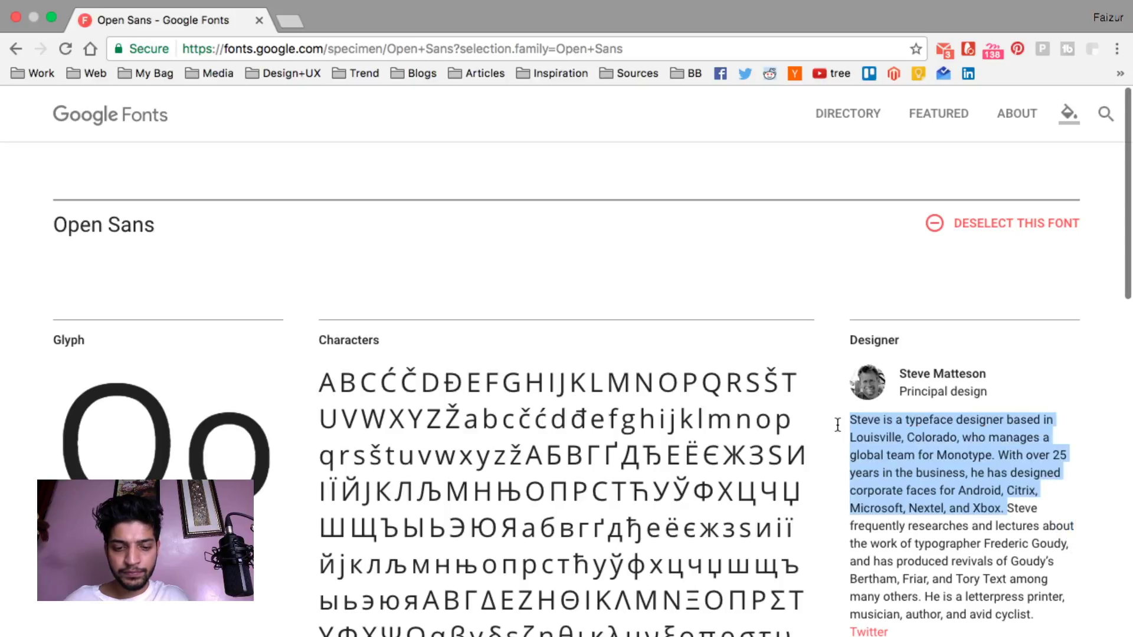
key("ctrl+Left")
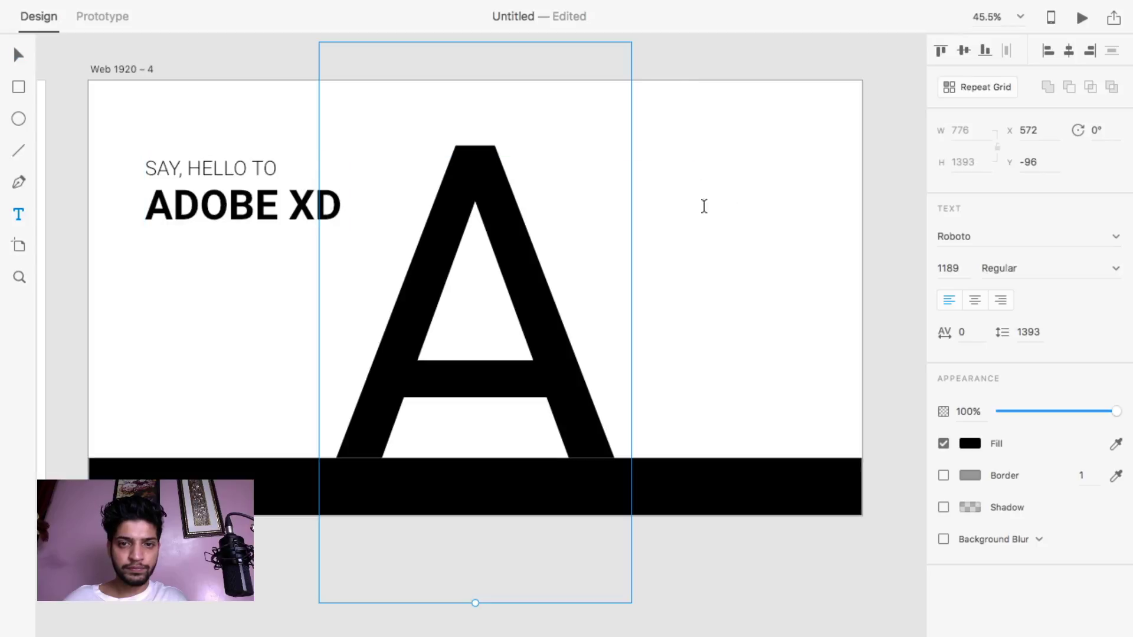
left_click(679, 212)
Paste the bio as single-line text at size 24, then delete it.
key("ctrl+v")
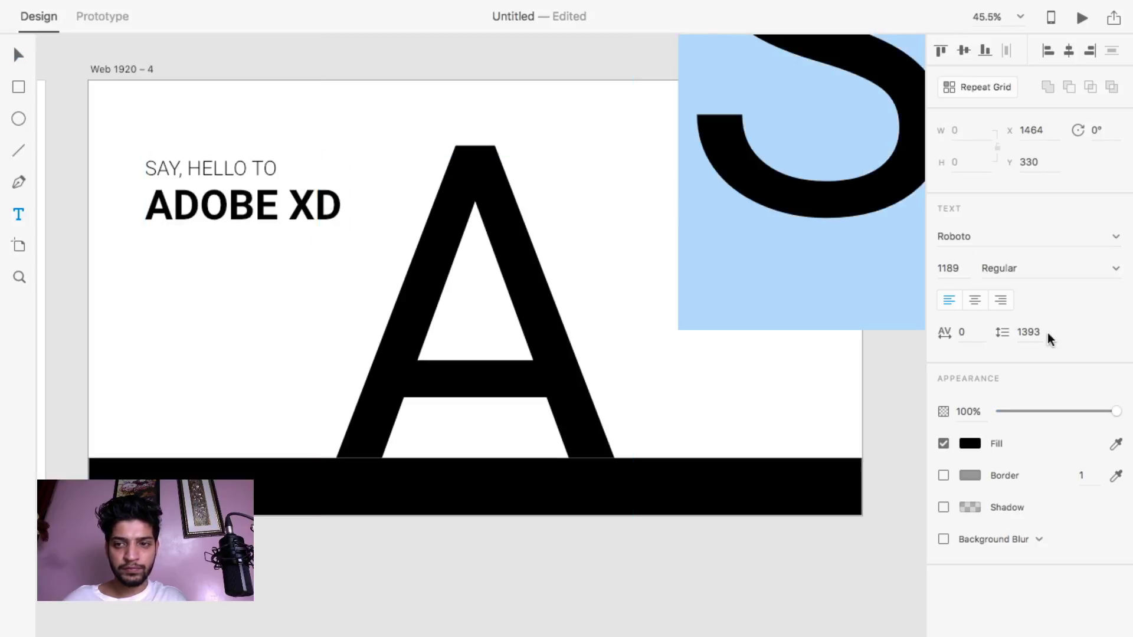
left_click(950, 269)
type("2")
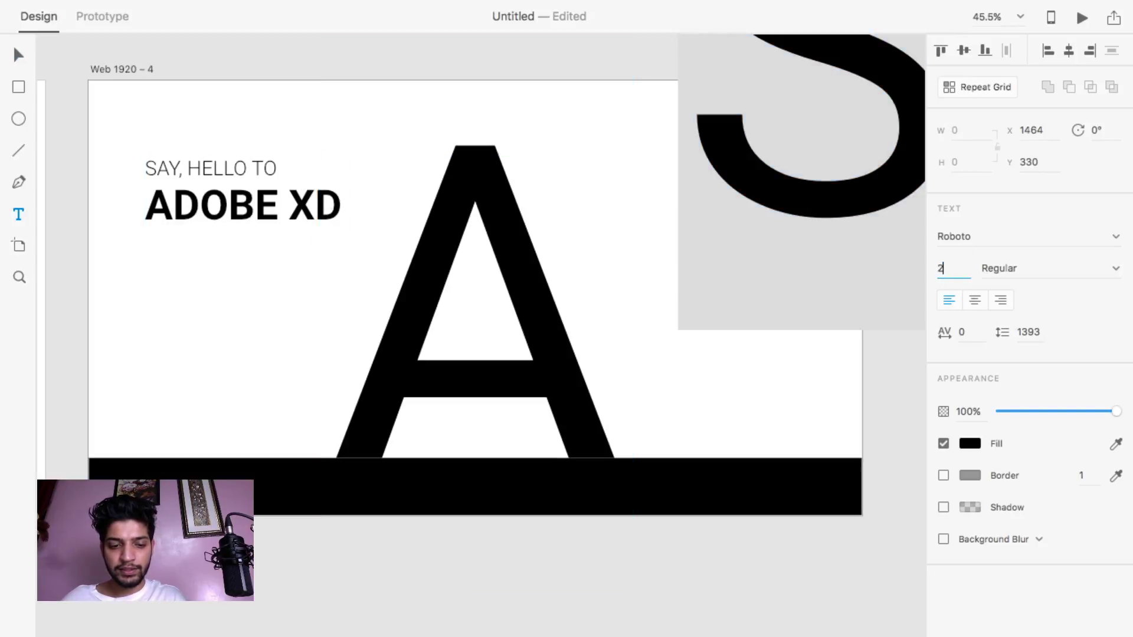
type("4")
key("Return")
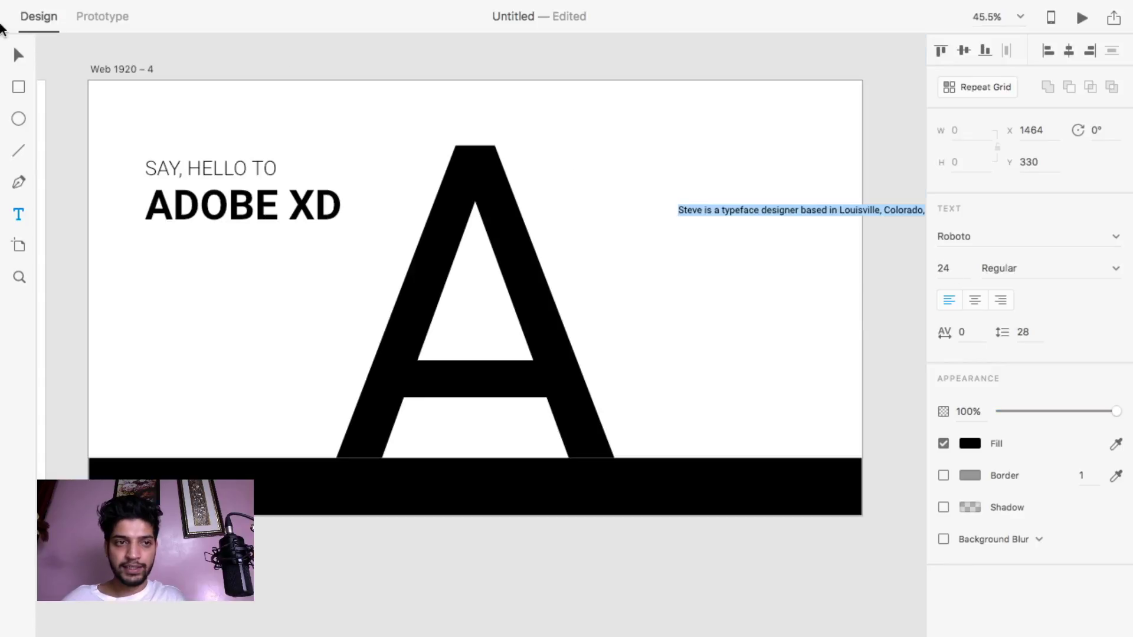
key("Escape")
left_click_drag(733, 303, 514, 343)
key("Delete")
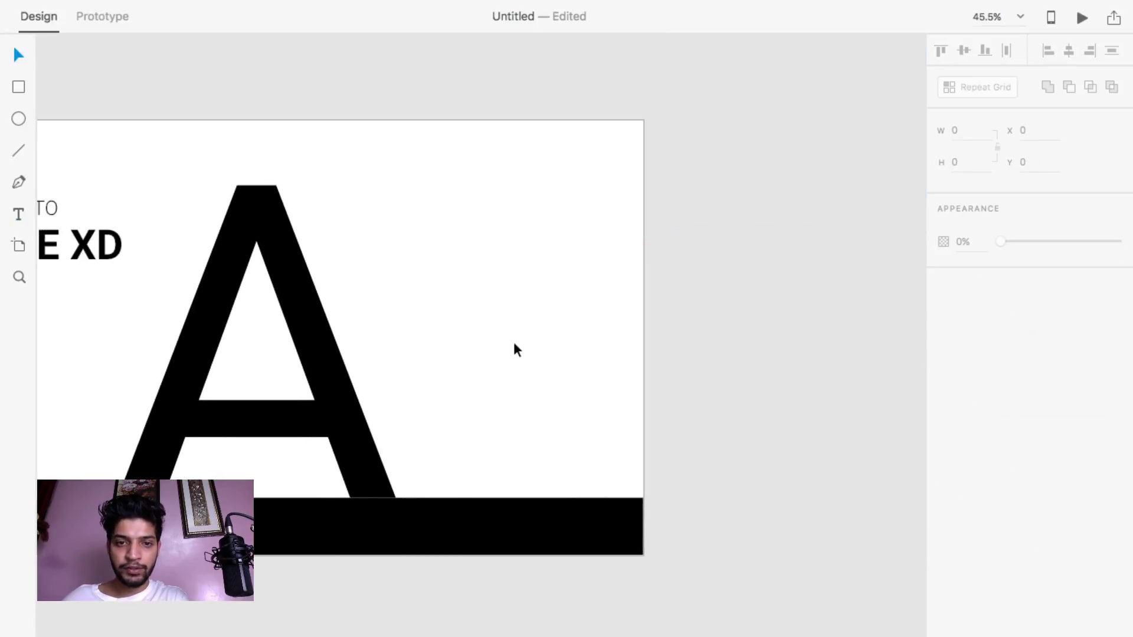
Paste the bio into a text area beside the A, styled size 28, black, line height 48.
key("t")
left_click_drag(423, 223, 623, 439)
key("ctrl+v")
key("ctrl+a")
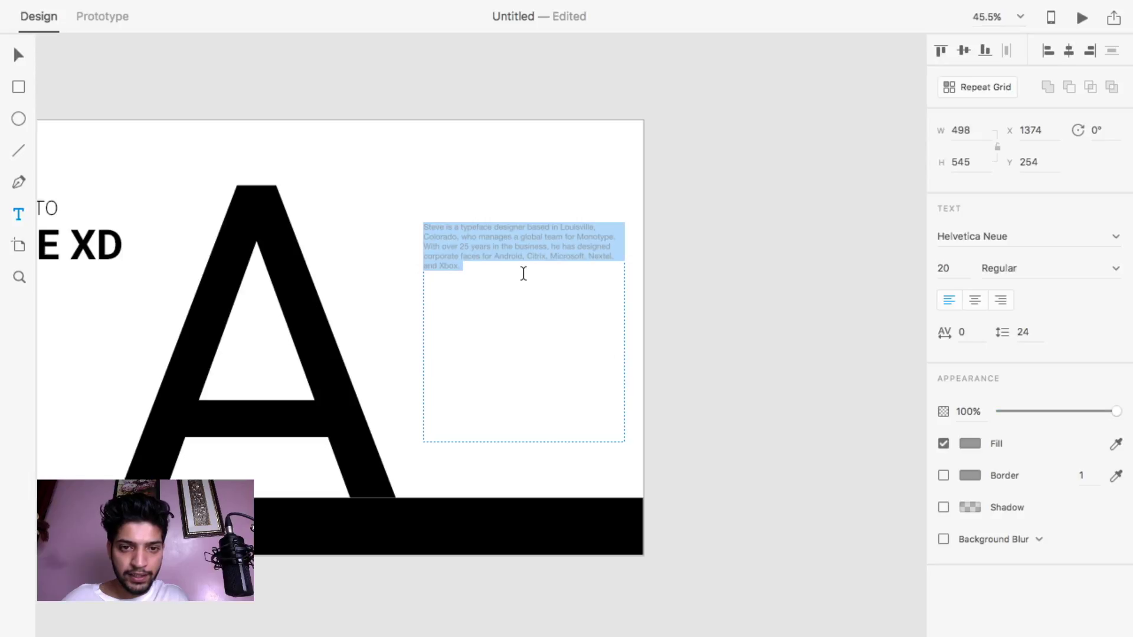
left_click(956, 269)
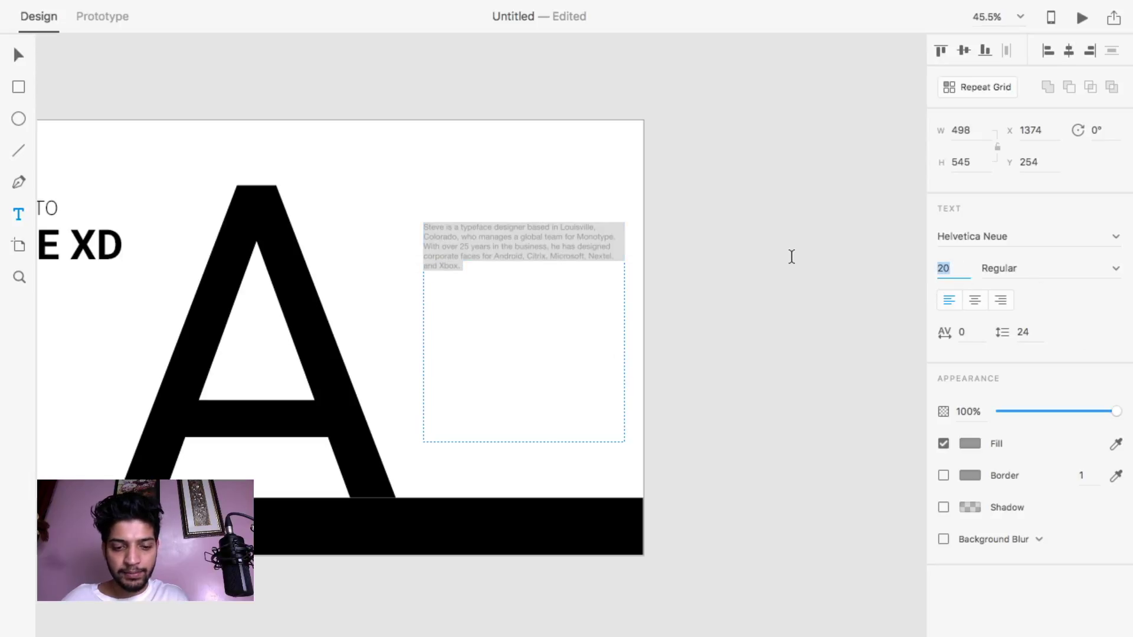
type("28")
key("Return")
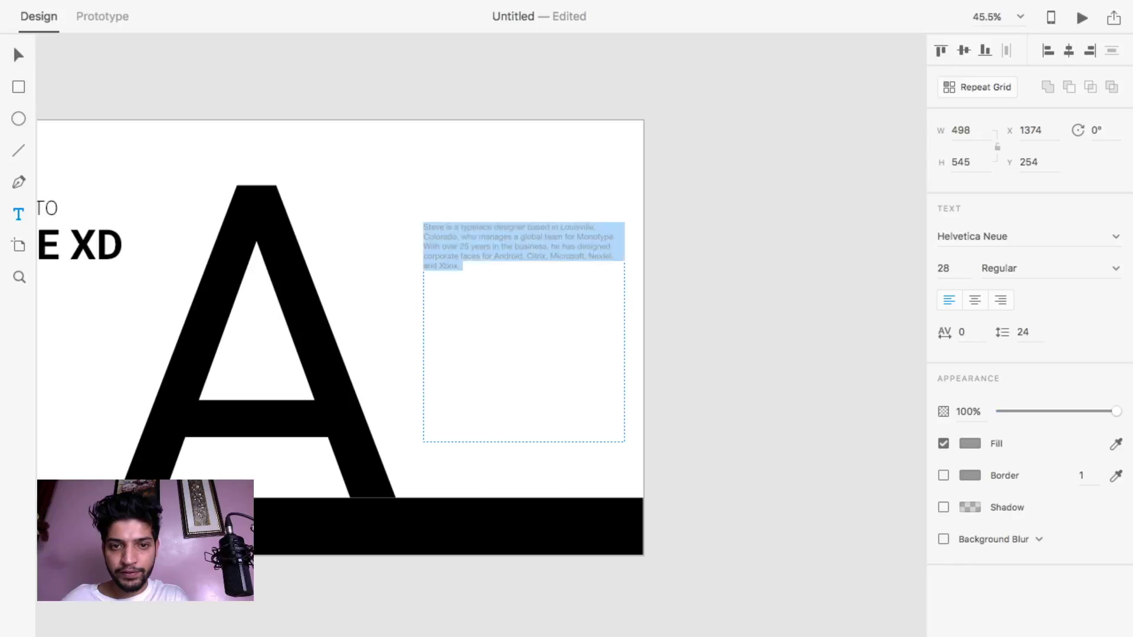
left_click(971, 443)
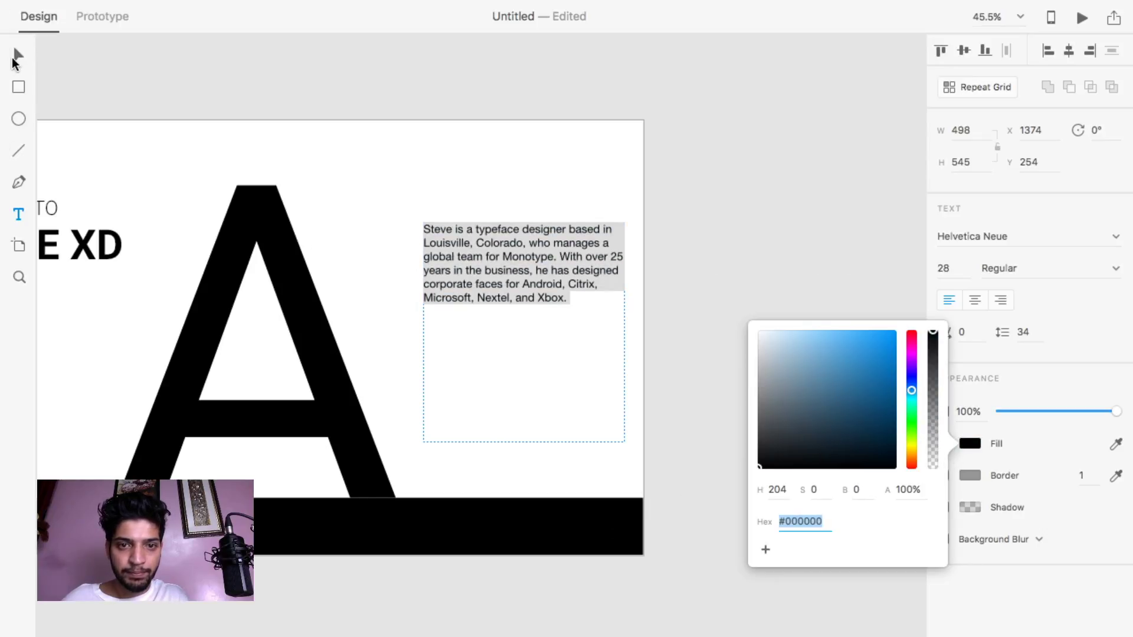
left_click(1016, 337)
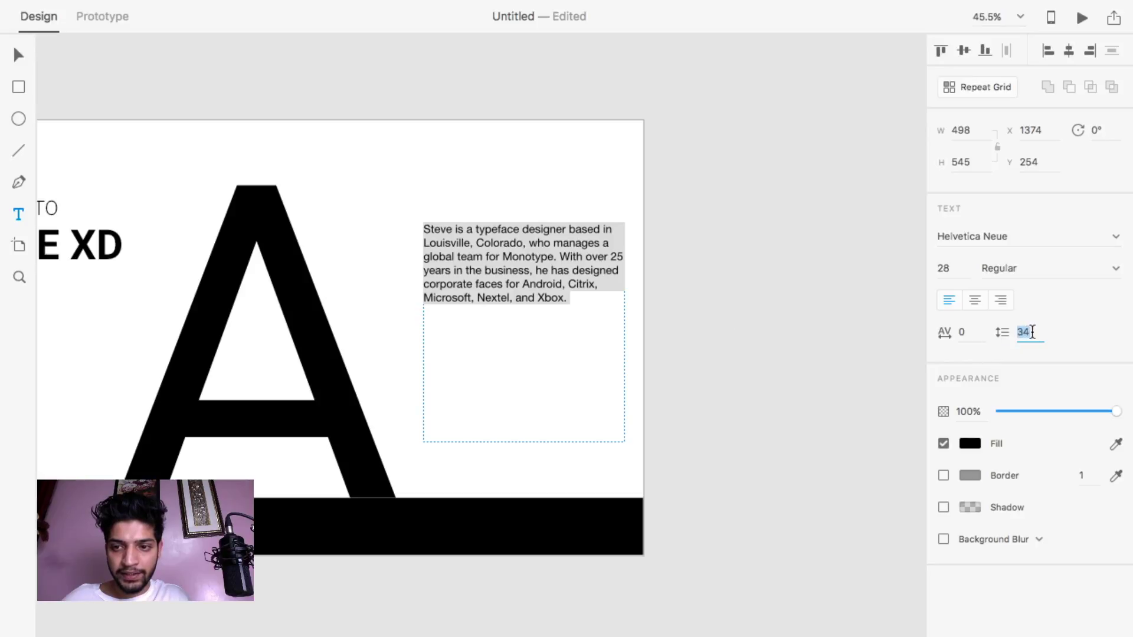
type("4")
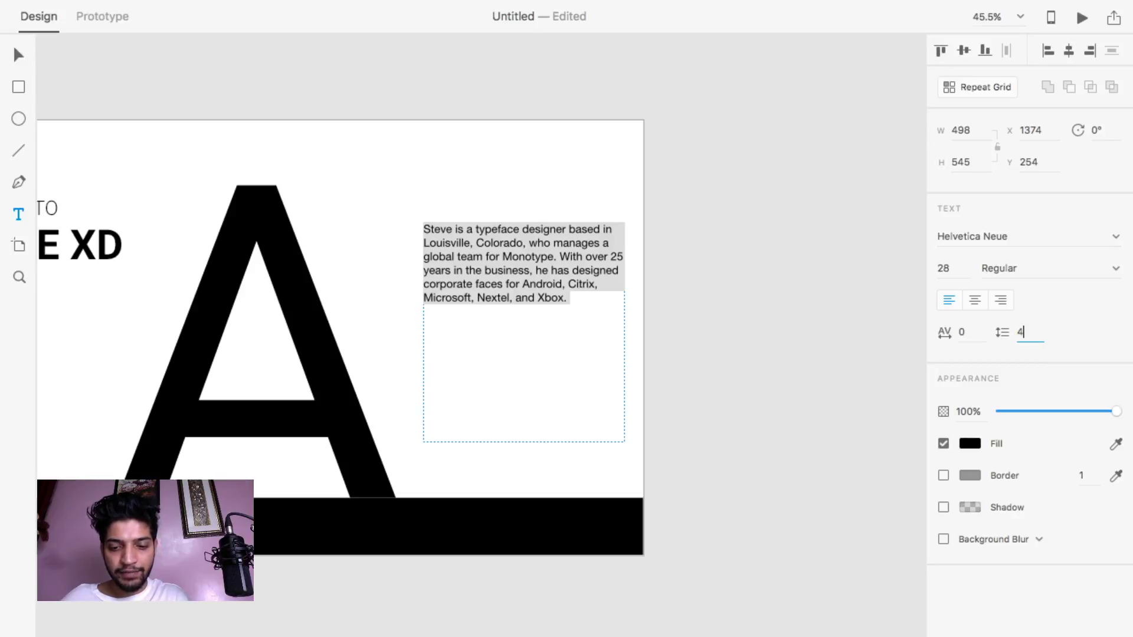
key("Return")
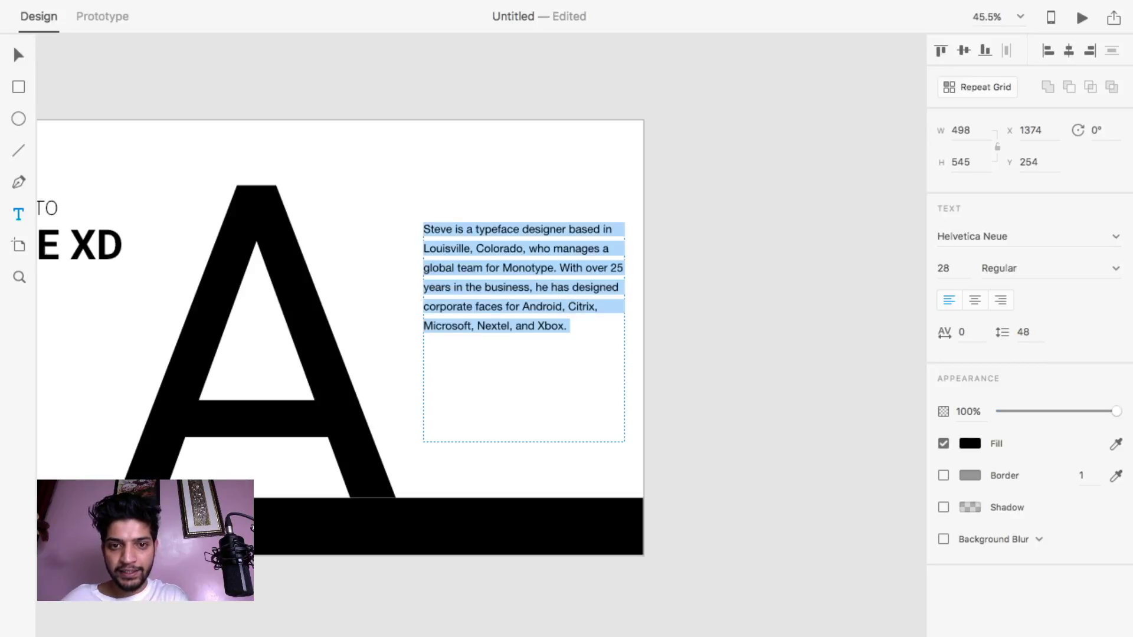
Move the paragraph down beside the A and narrow its text box.
left_click(20, 55)
left_click(744, 274)
left_click_drag(531, 283, 499, 324)
mouse_move(593, 380)
left_mouse_down()
mouse_move(571, 374)
mouse_move(596, 374)
left_mouse_up()
left_click(726, 404)
scroll(702, 387, "left", 5)
left_click(629, 326)
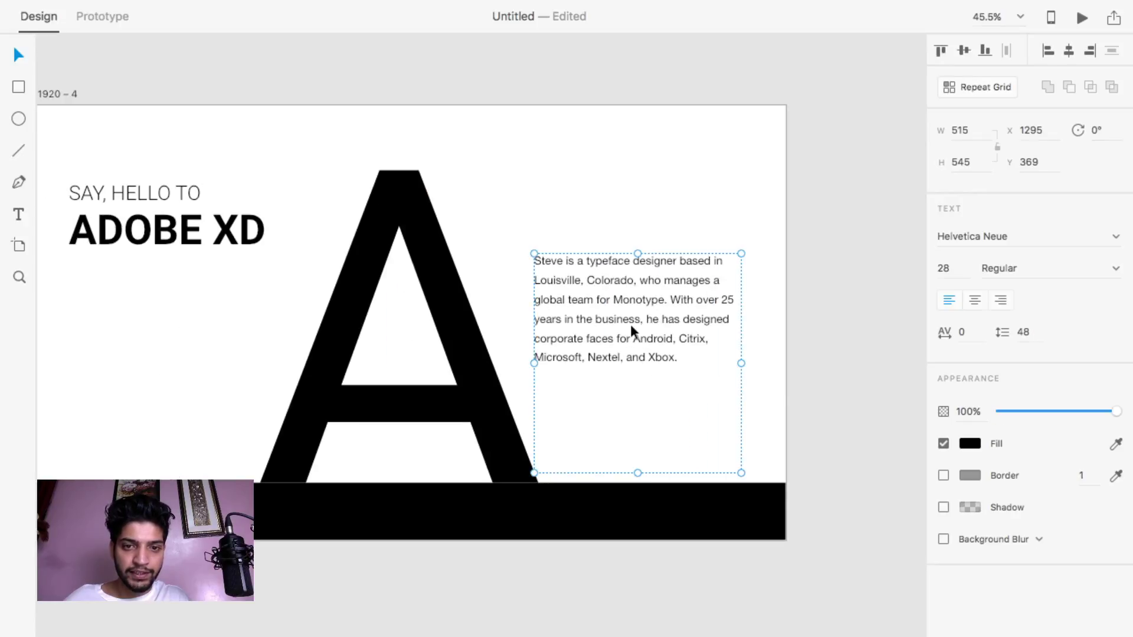
scroll(646, 508, "down", 5)
left_click(646, 507)
scroll(590, 483, "left", 2)
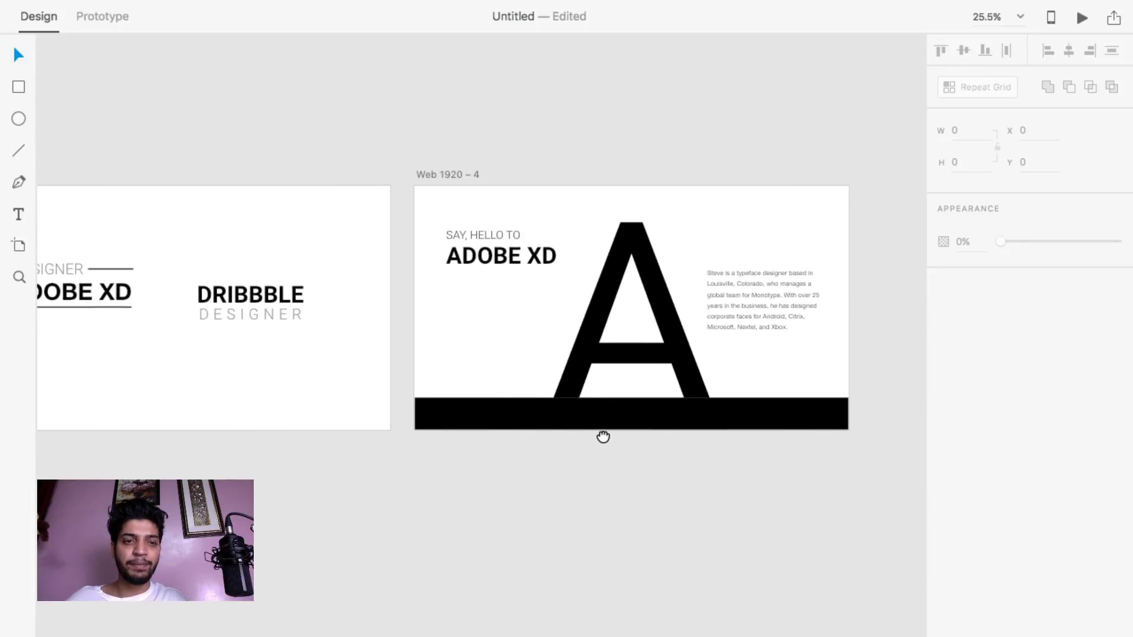